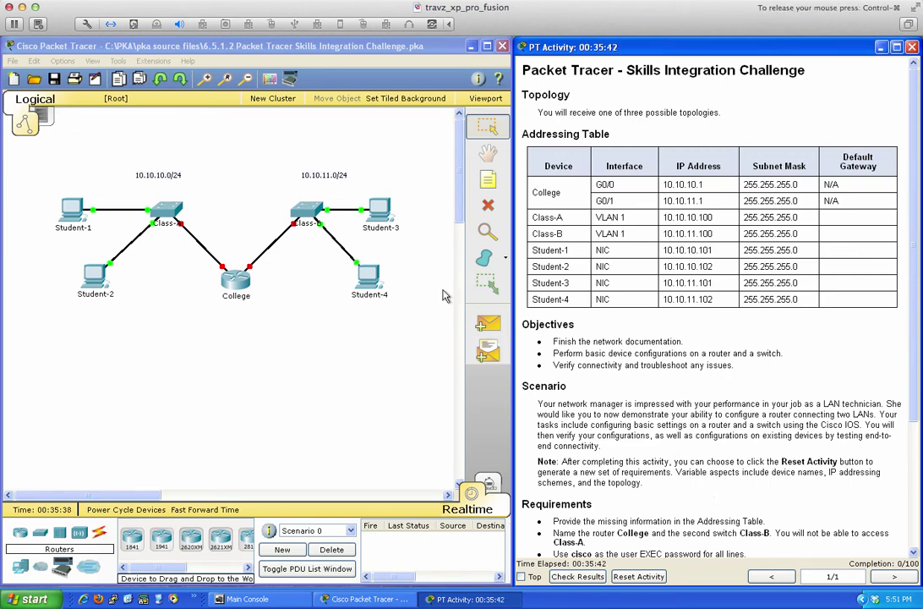
Request a reset of the Skills Integration Challenge activity from the PT Activity window.
click(204, 42)
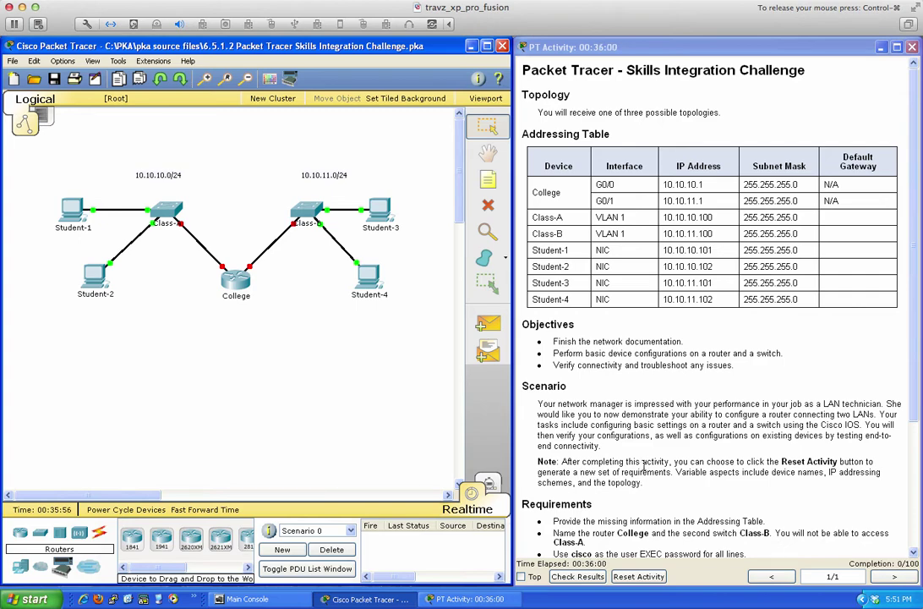
click(638, 577)
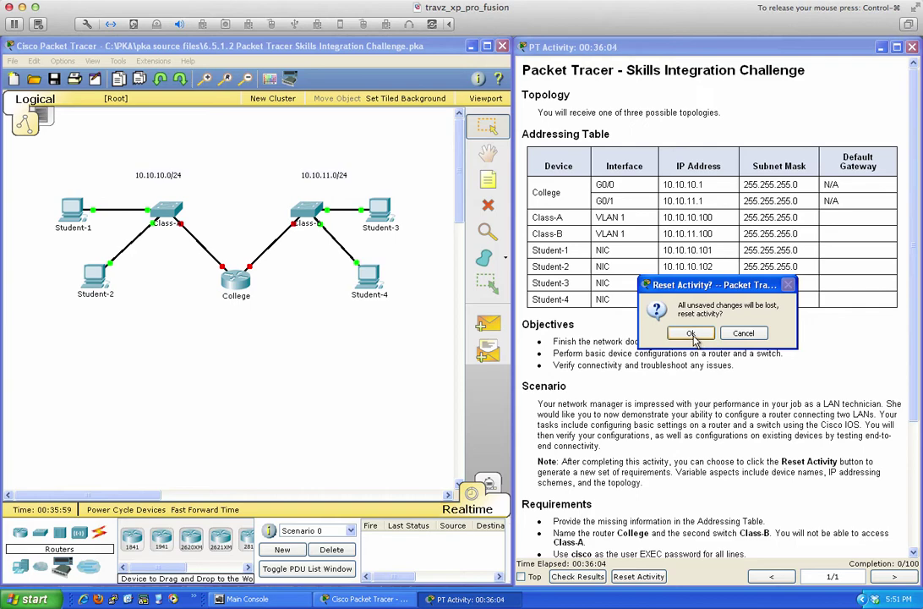
Confirm the reset, then review the College/Class-A/Class-B addressing table and requirements.
click(691, 334)
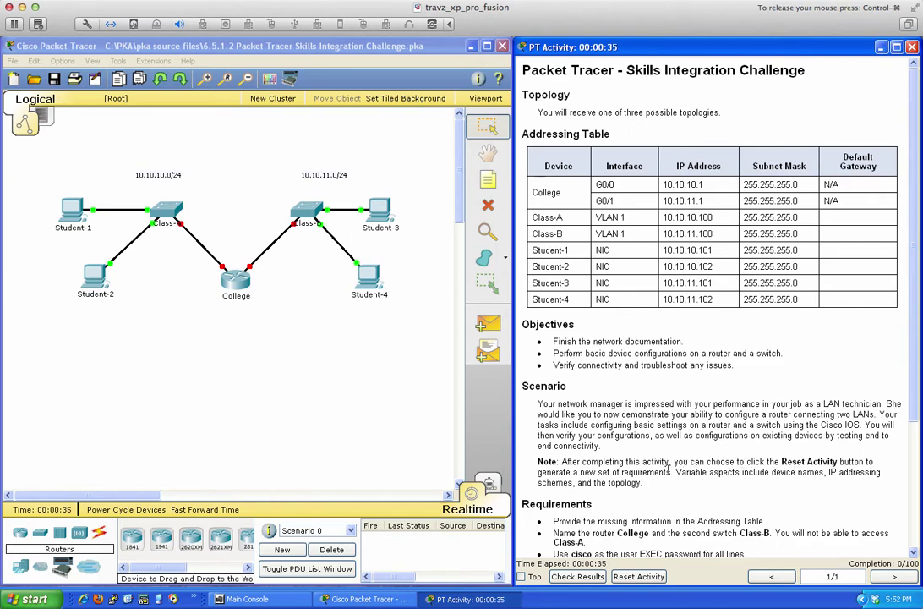
scroll(668, 467, down, 5)
scroll(668, 465, up, 5)
scroll(593, 363, down, 3)
scroll(592, 364, down, 1)
scroll(593, 364, up, 1)
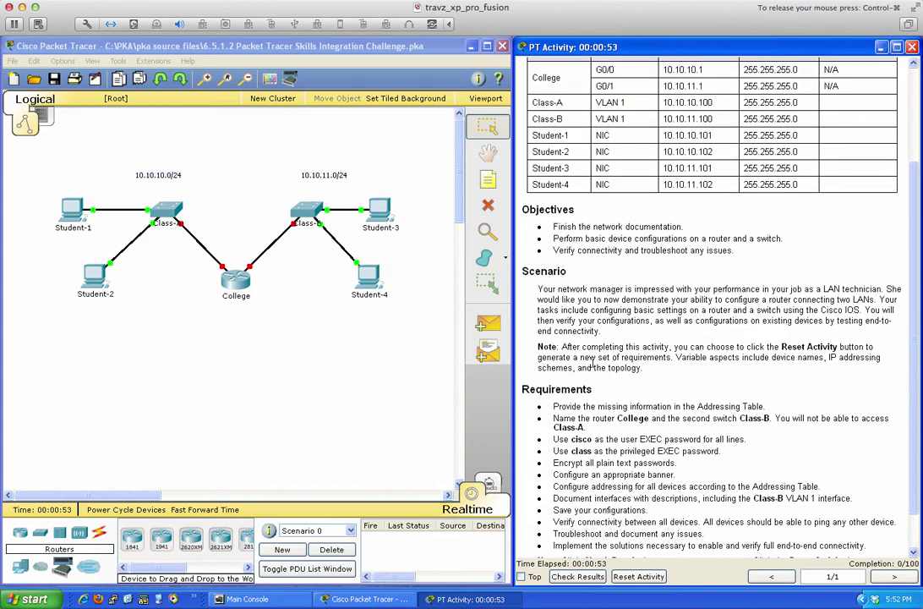
scroll(592, 364, down, 1)
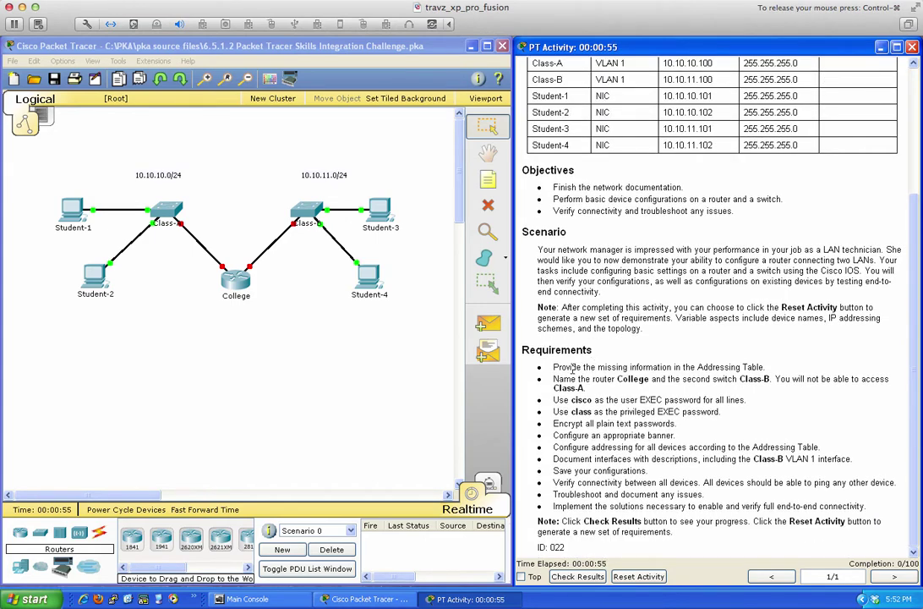
scroll(668, 367, up, 4)
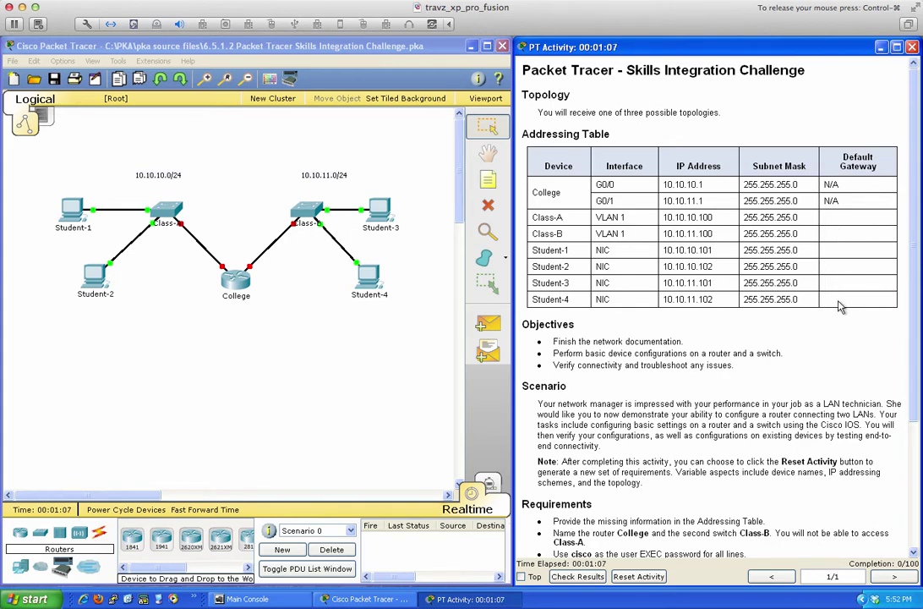
Delete the Class-A to College cable and try recabling it to College's GigabitEthernet0/0.
click(221, 270)
key(Delete)
click(165, 211)
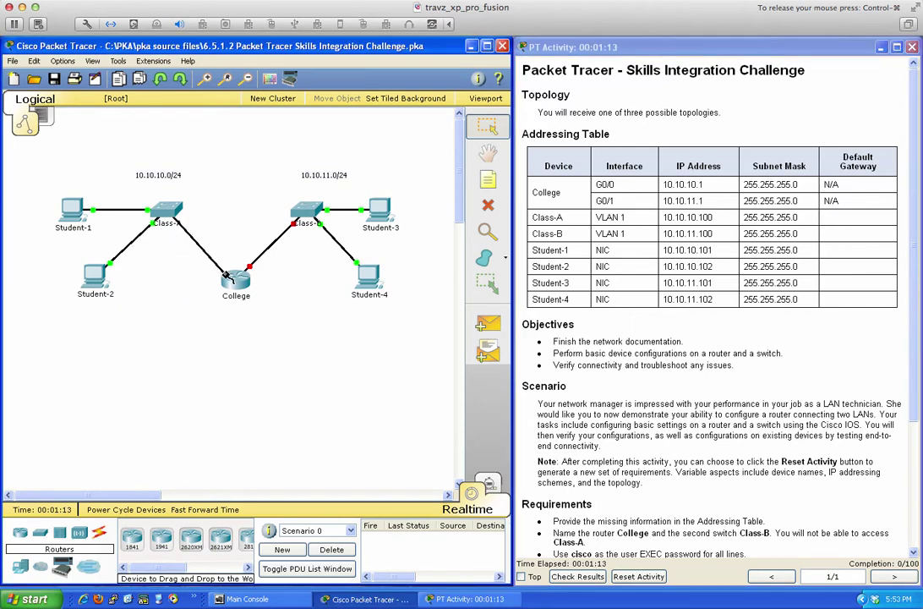
click(228, 274)
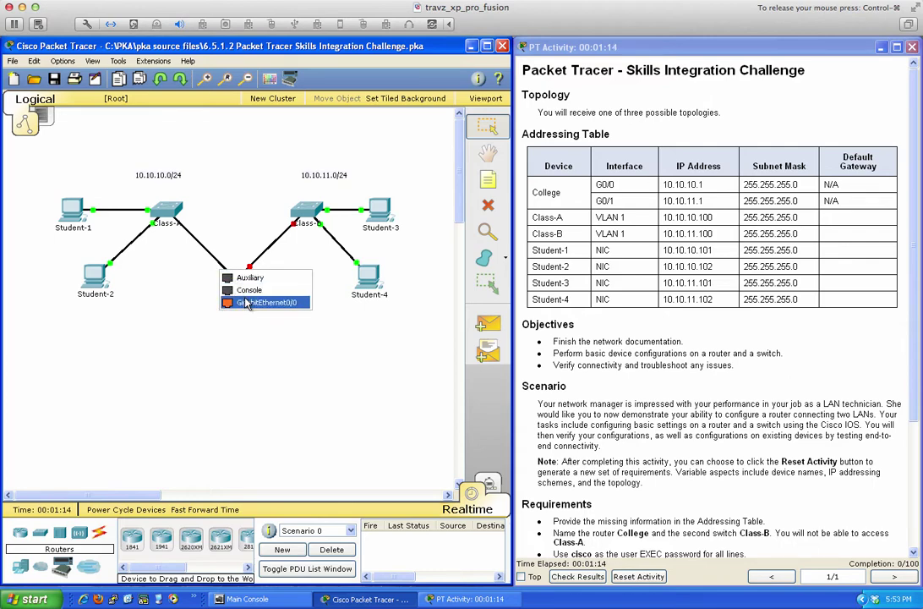
click(250, 302)
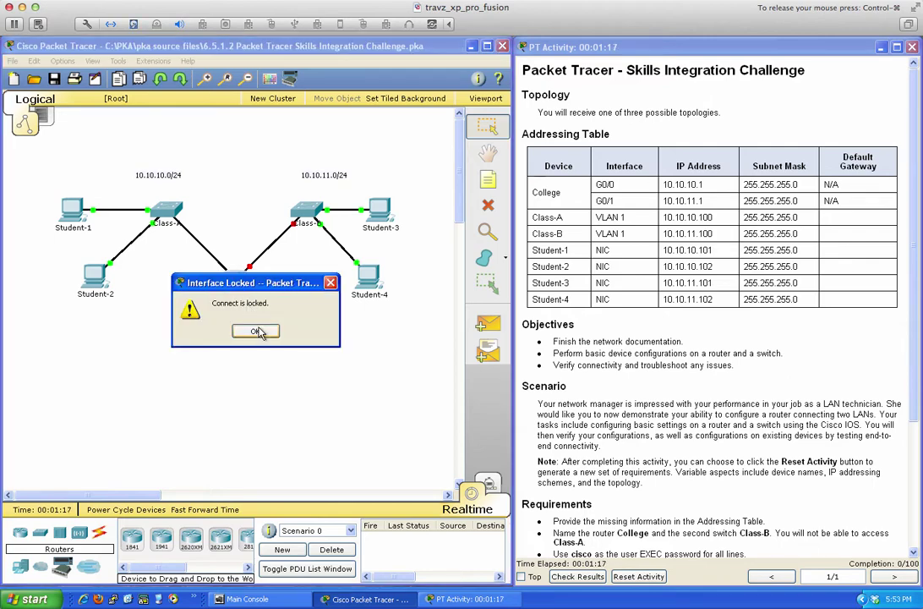
click(252, 329)
click(235, 282)
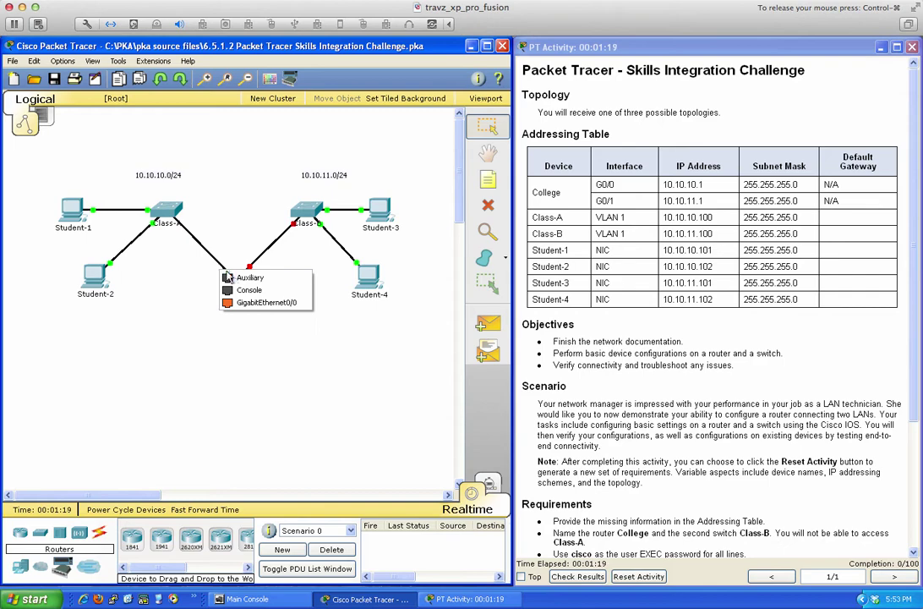
click(202, 276)
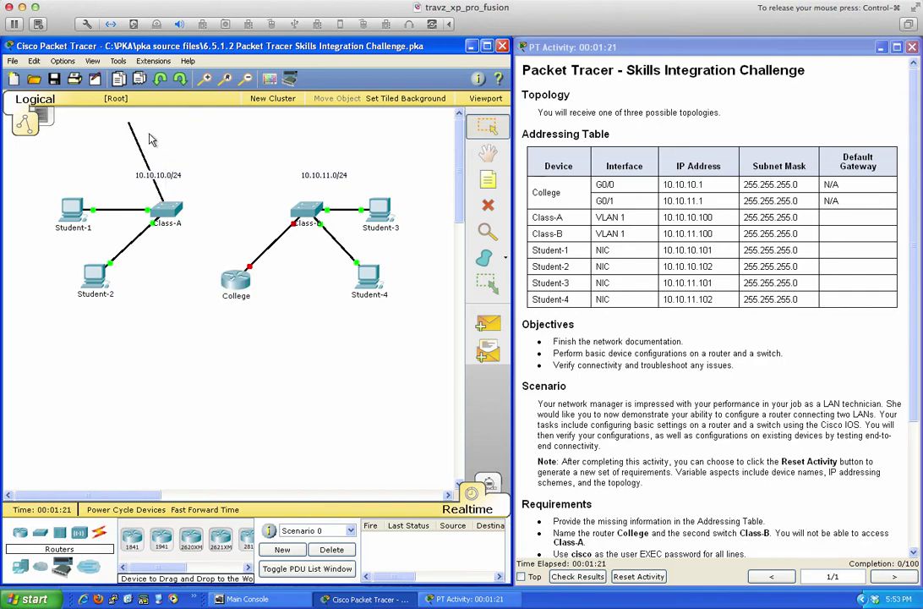
Undo the Student-4 and Student-3 cables, reconnect Class-A to College, and request another reset.
click(34, 61)
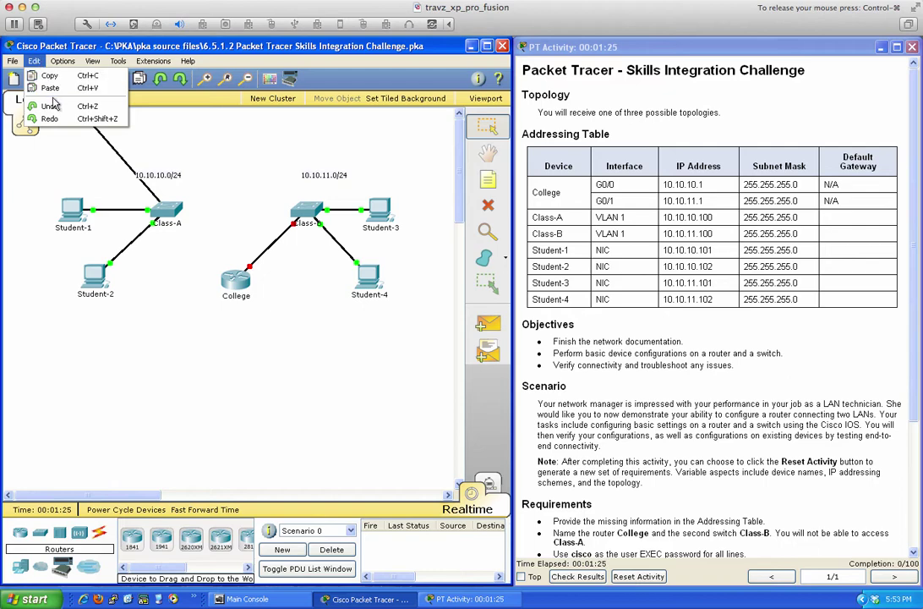
click(52, 106)
click(34, 61)
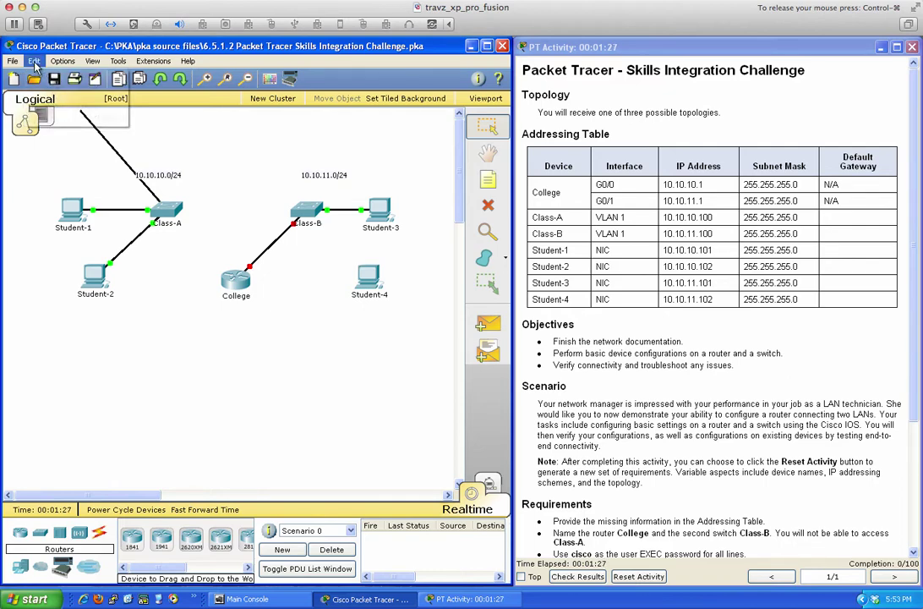
click(51, 105)
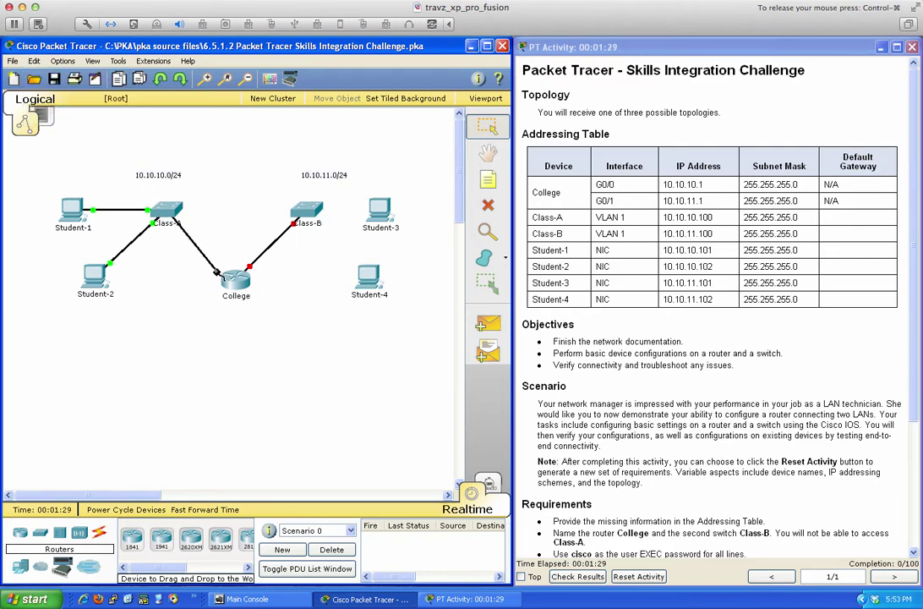
click(231, 276)
click(266, 301)
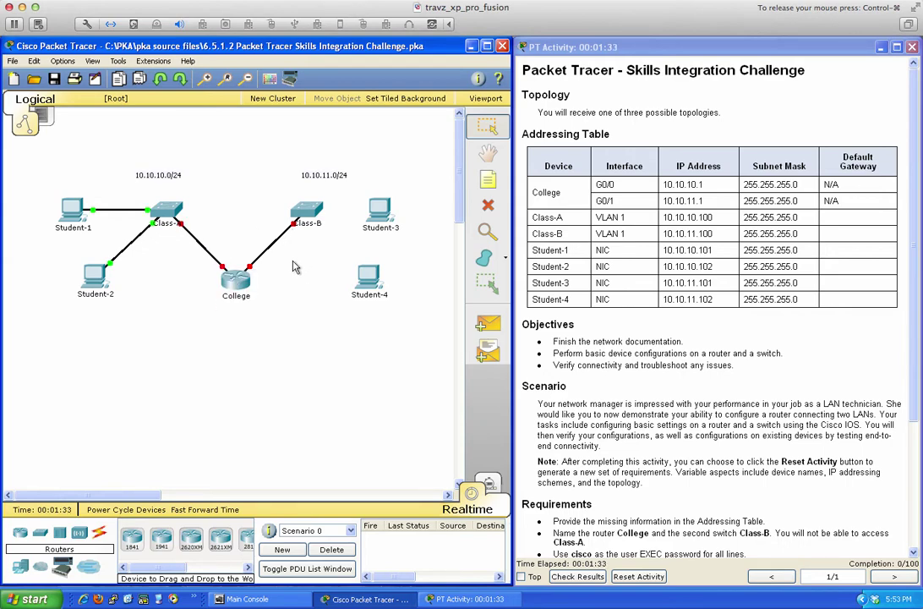
click(644, 577)
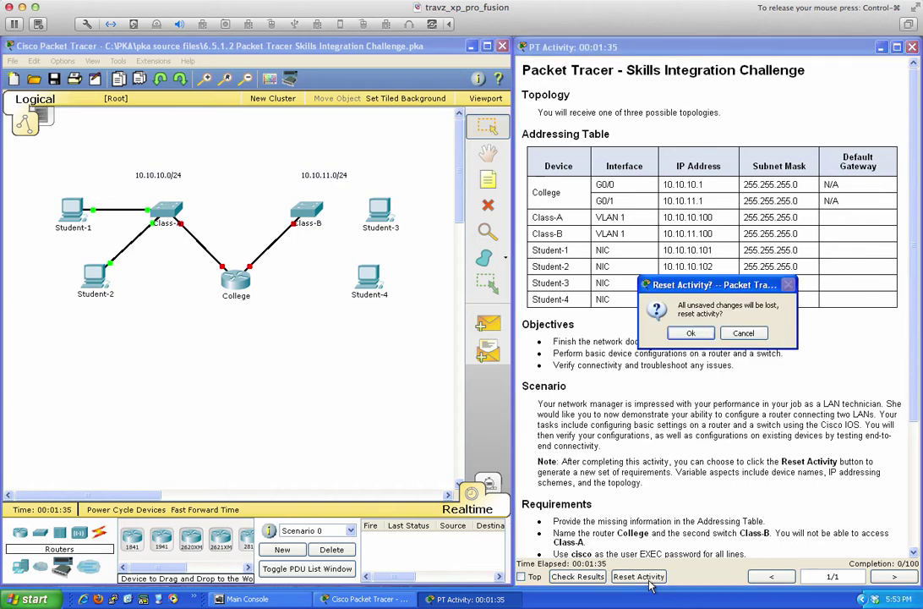
Confirm the reset to load the RTA/ASw-1/ASw-2 scenario on 128.107 addressing, and review its requirements.
click(690, 332)
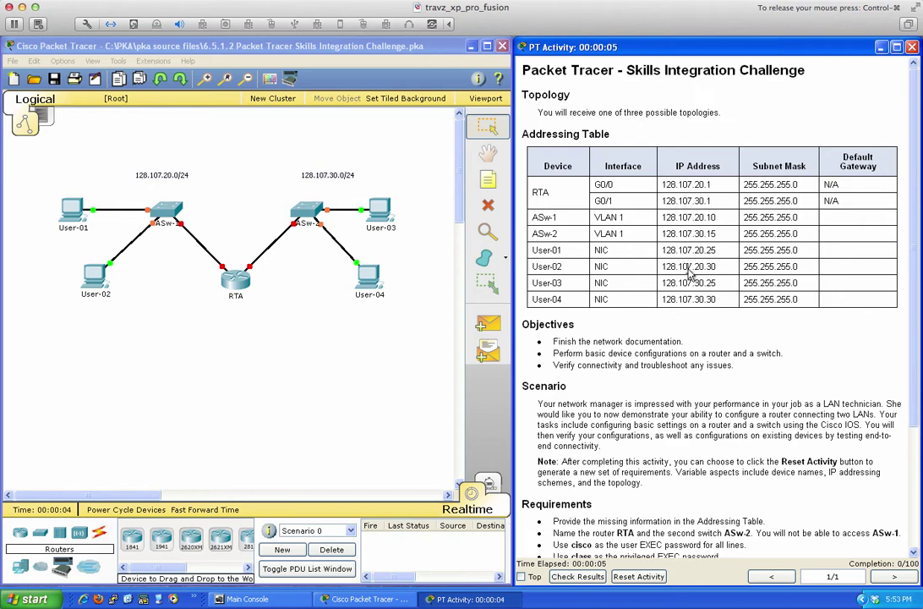
scroll(690, 332, down, 5)
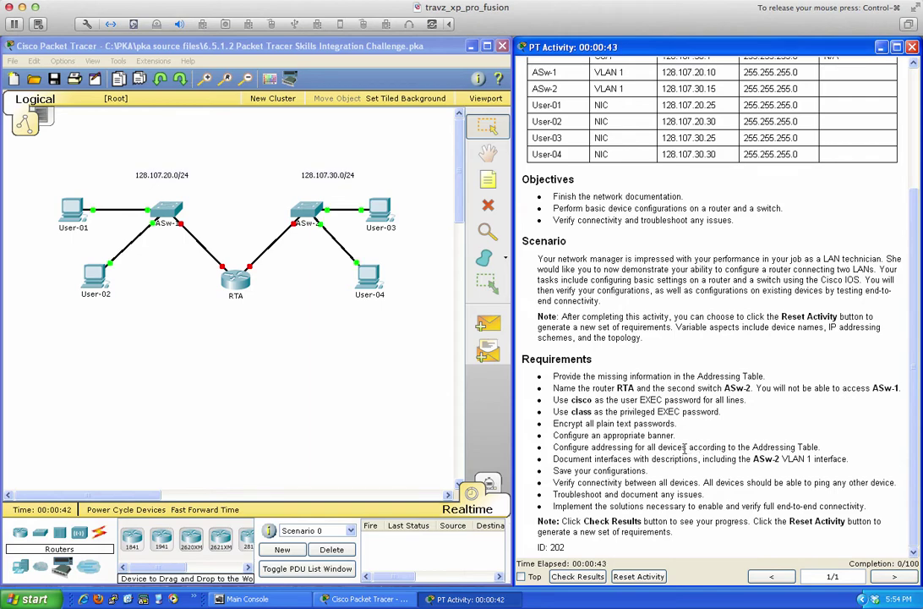
scroll(663, 456, up, 3)
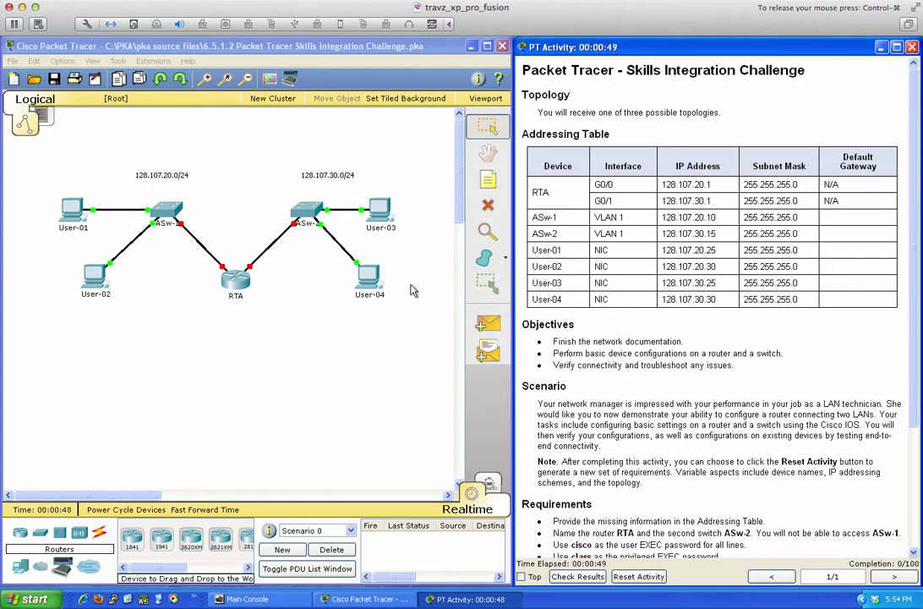
click(75, 212)
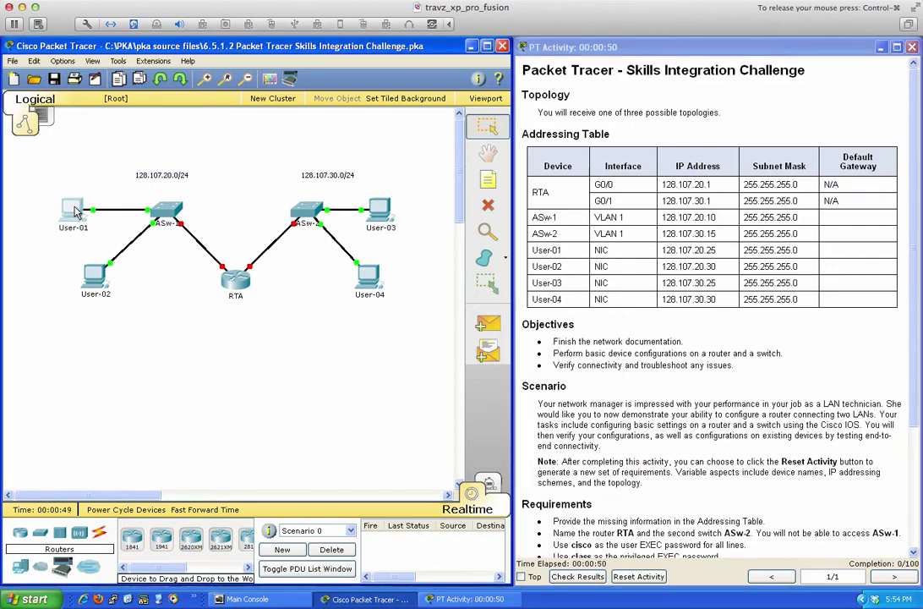
click(76, 212)
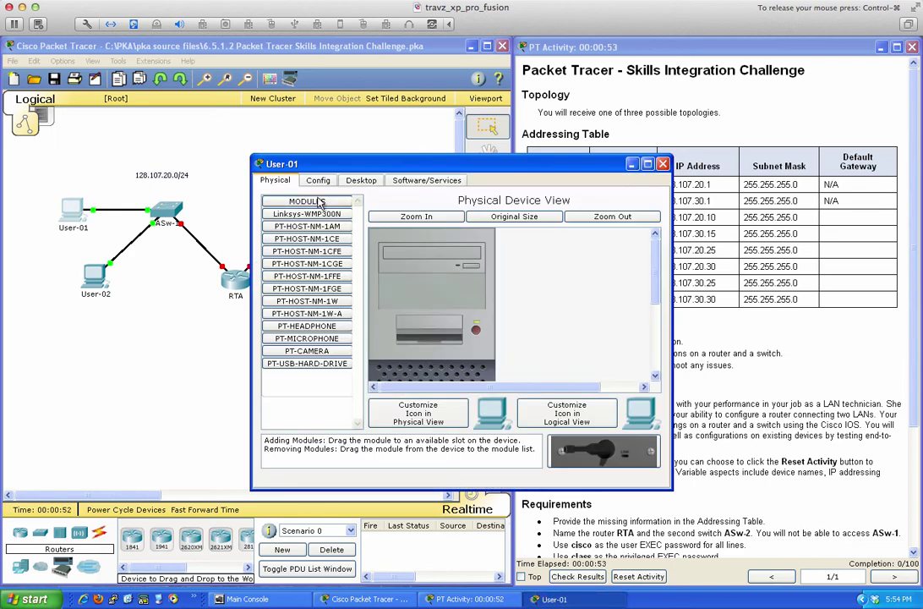
click(378, 180)
drag(429, 164, 247, 198)
click(107, 230)
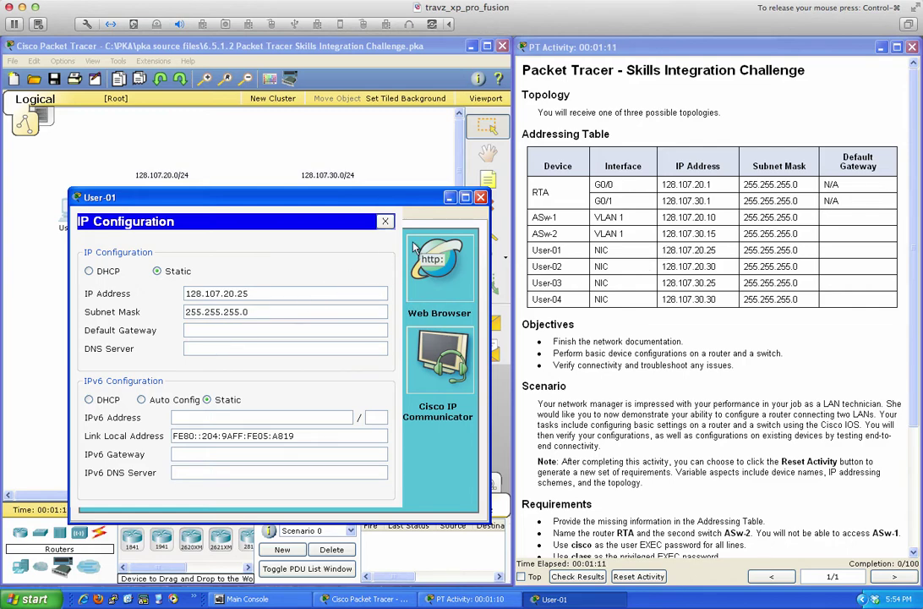
click(480, 197)
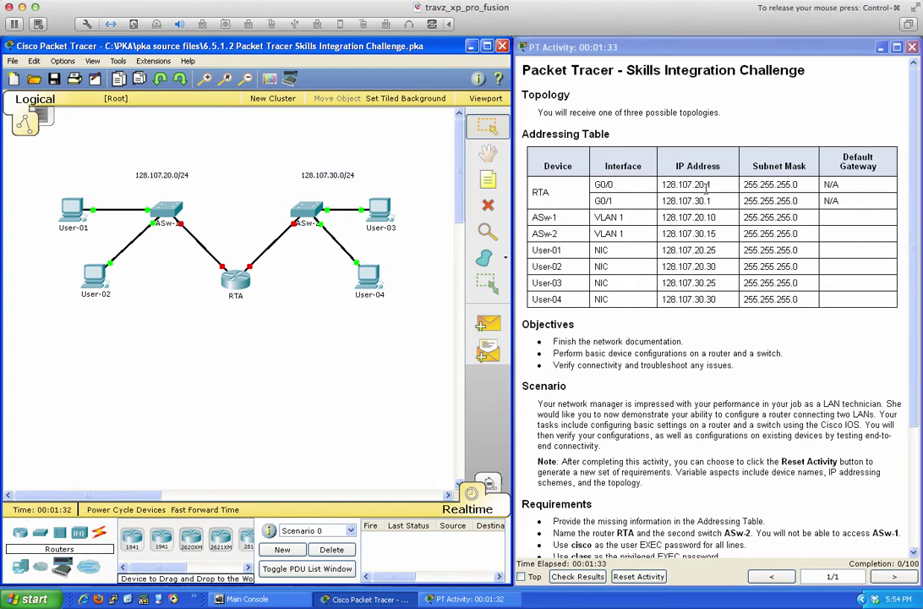
Open RTA's CLI, enter privileged mode, and page through its running configuration.
click(235, 284)
drag(398, 169, 194, 220)
click(148, 230)
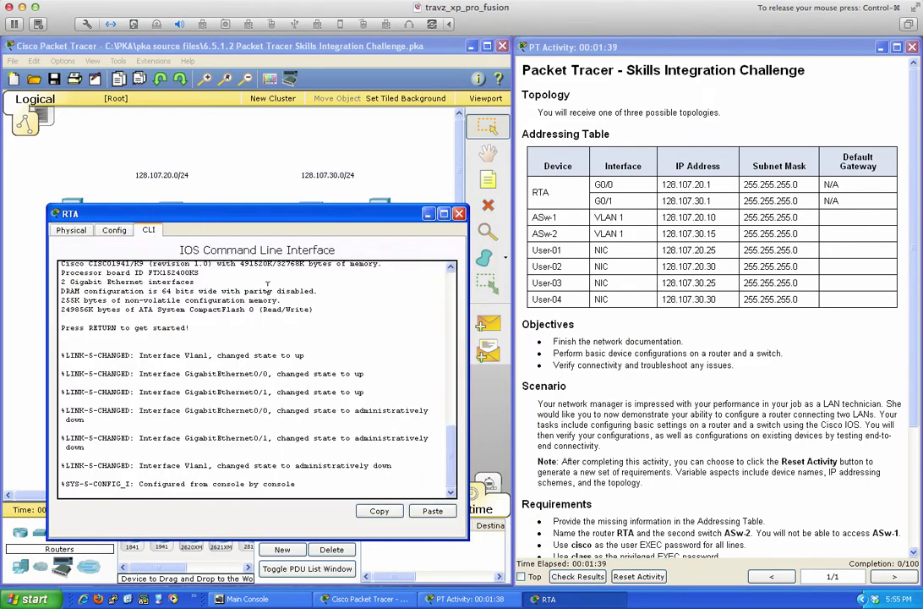
key(Return)
key(Return)
text(en)
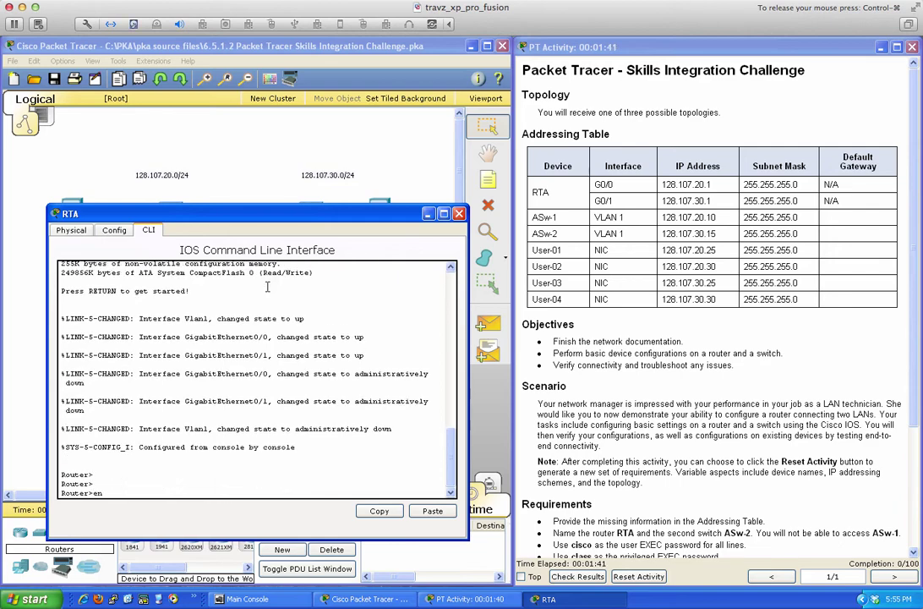
key(Return)
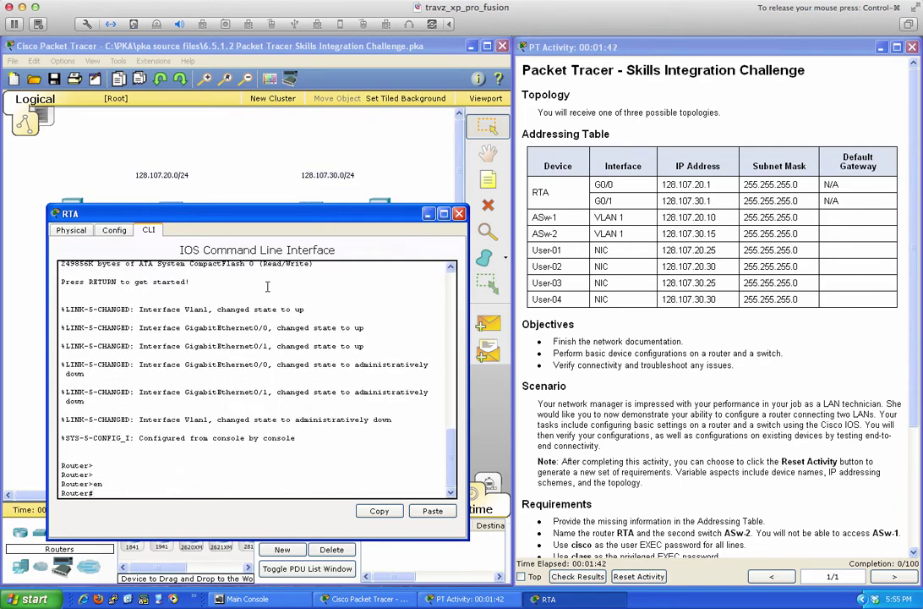
text(show run)
key(Return)
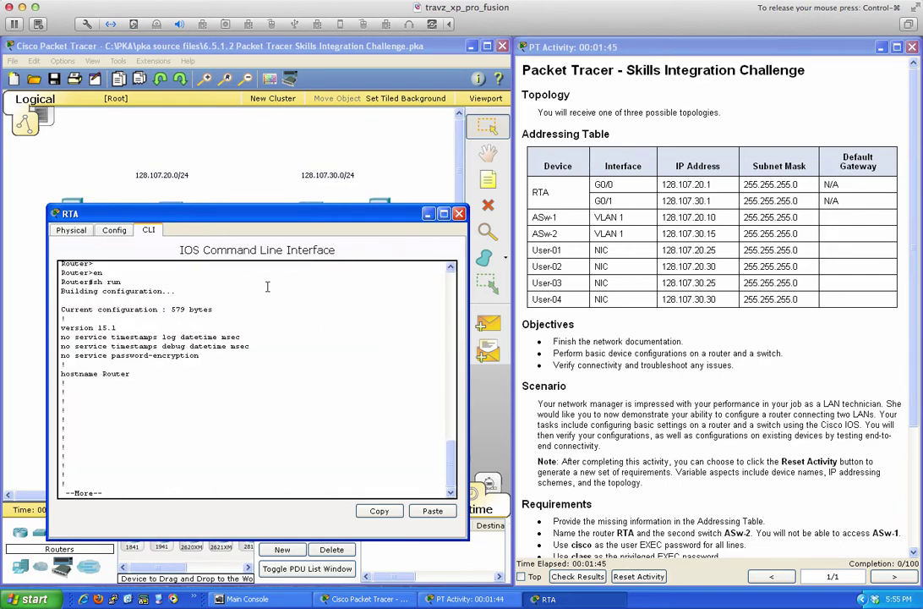
key(Return)
key(Return)
key(Return)
key(Return)
key(Return)
key(Return)
key(Return)
key(Return)
key(Return)
key(Return)
key(Return)
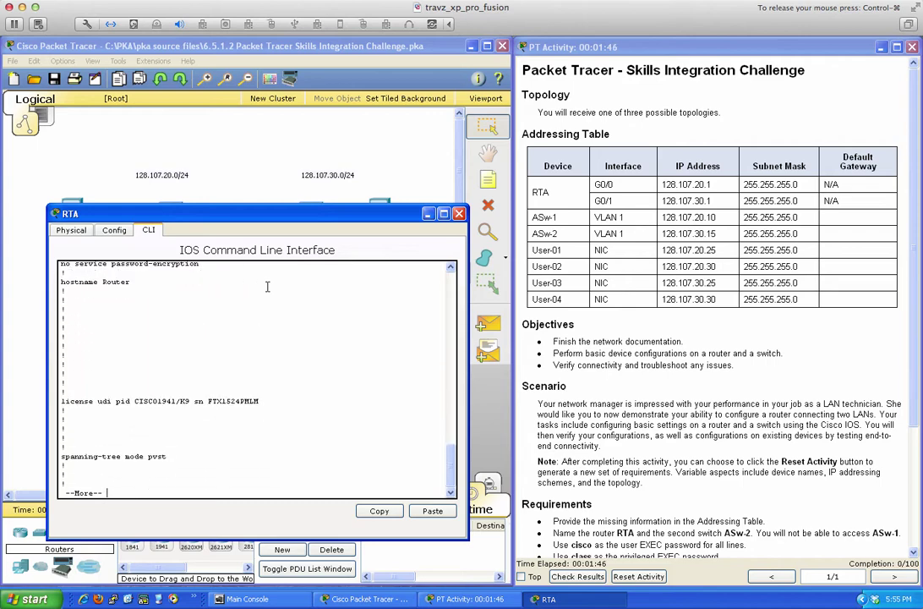
key(Return)
key(Return)
key(Return)
key(Return)
key(Return)
key(Return)
key(Return)
key(Return)
key(Return)
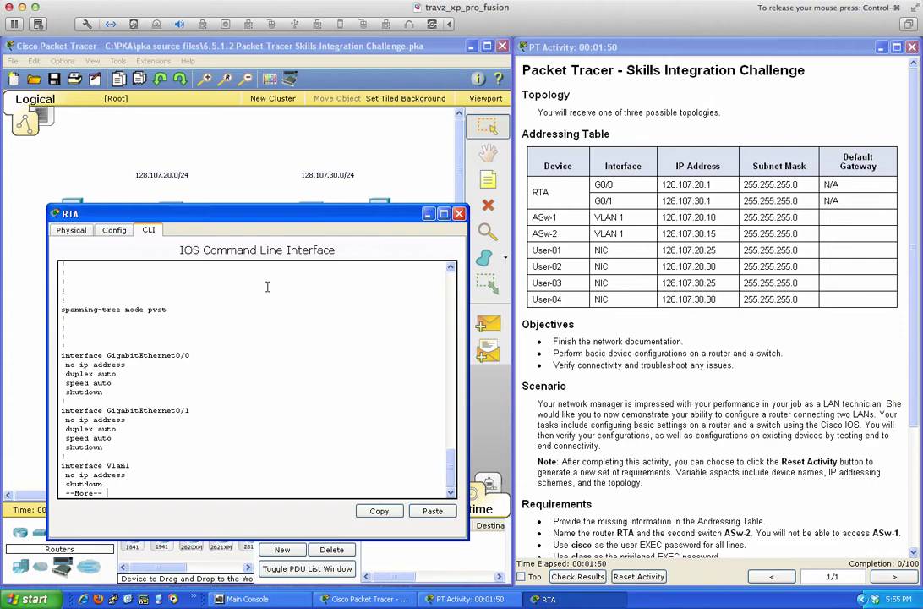
Check 'show ip interface brief' shows unassigned, down interfaces, then enter global configuration with conf t.
text(q)
text(sh i)
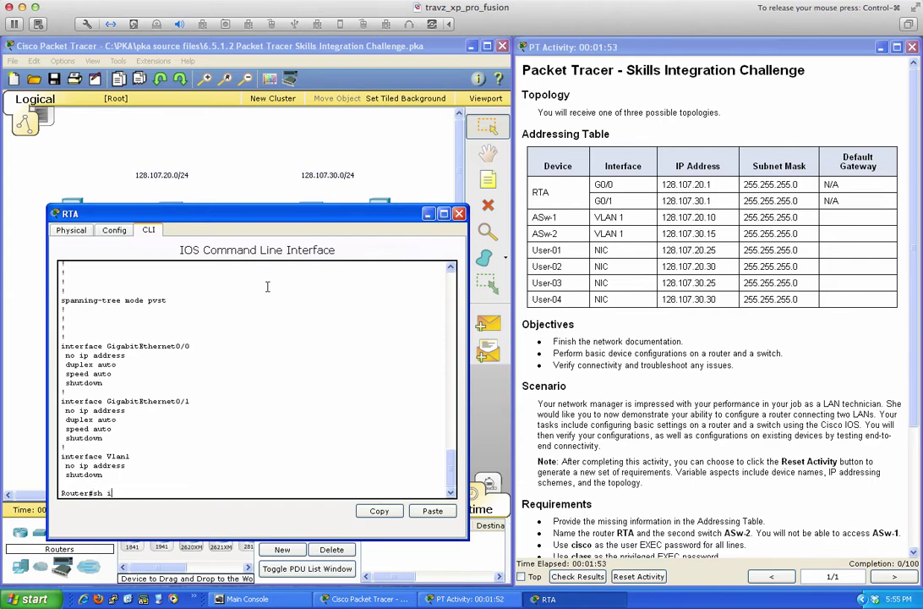
text(p inter)
key(Tab)
text(bri)
key(Tab)
key(Return)
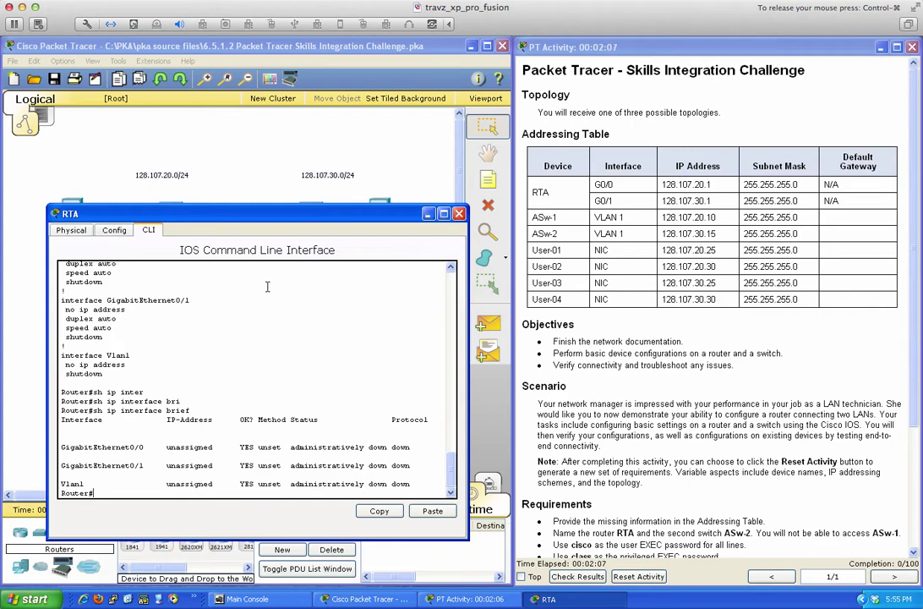
key(Return)
key(Return)
key(Return)
key(Return)
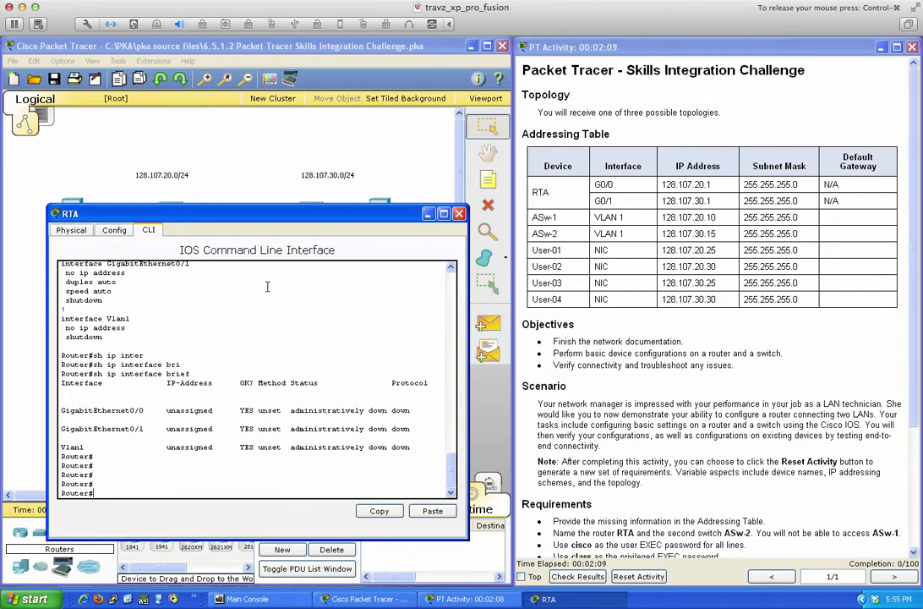
text(conf t)
key(Return)
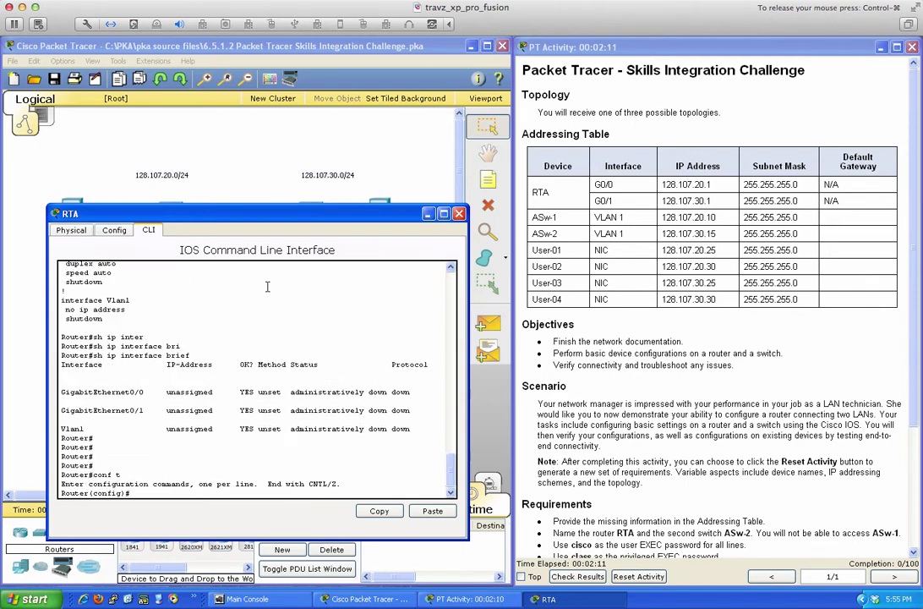
Give G0/0 the address 128.107.20.1 255.255.255.0 and enable it with no shut.
text(int gi)
key(Tab)
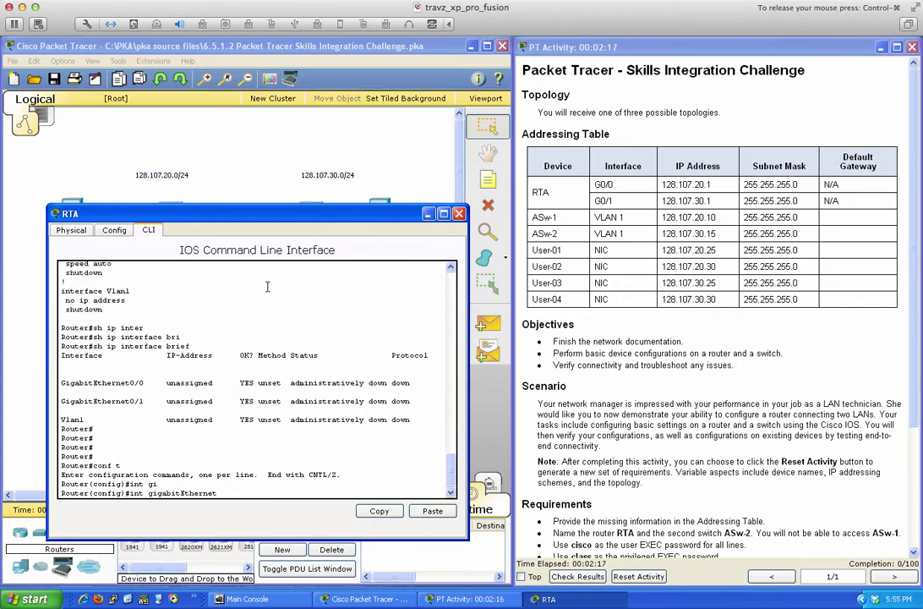
text(0/0)
key(Return)
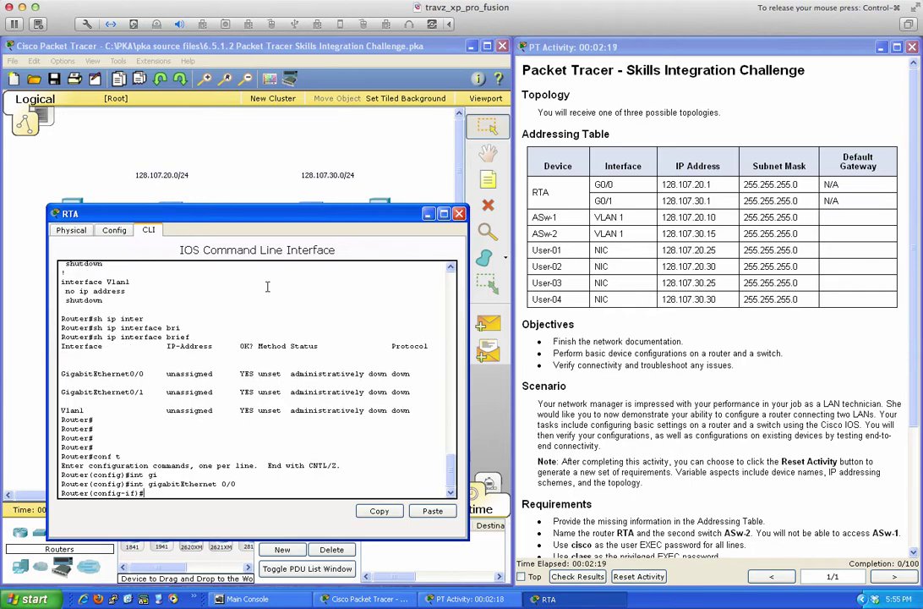
text(ip add)
key(Tab)
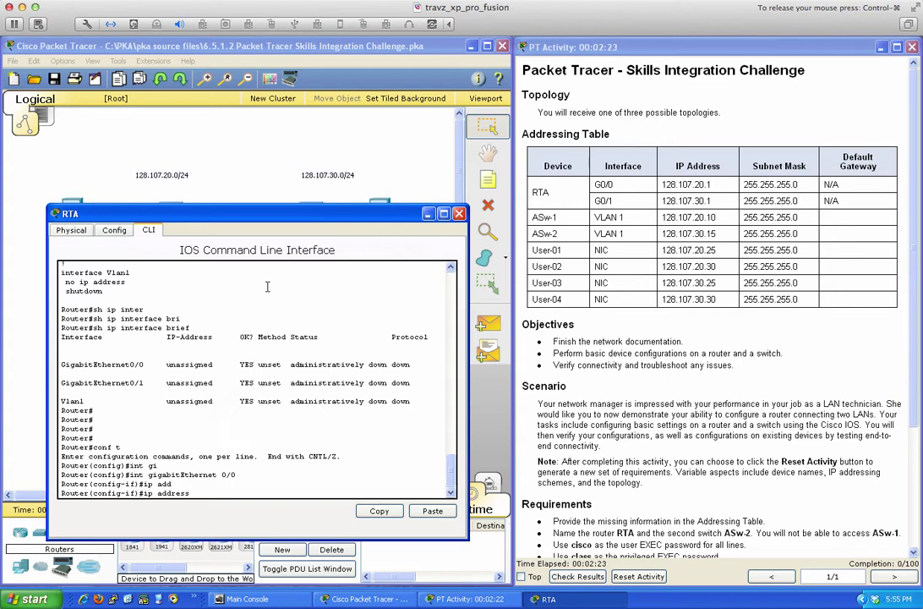
text(128.107.20.1 255.255.255.0)
key(Return)
text(no shut)
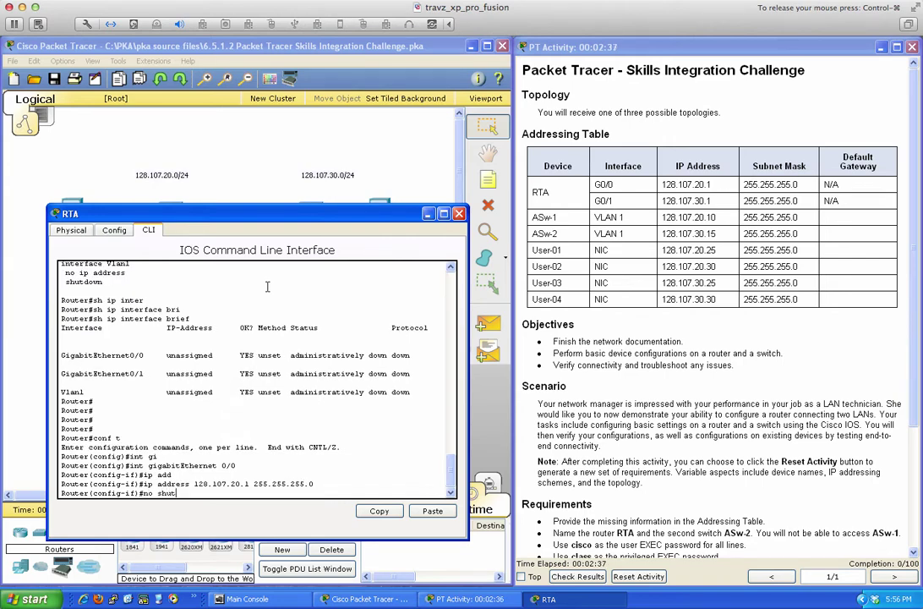
key(Return)
key(Return)
key(Return)
key(Return)
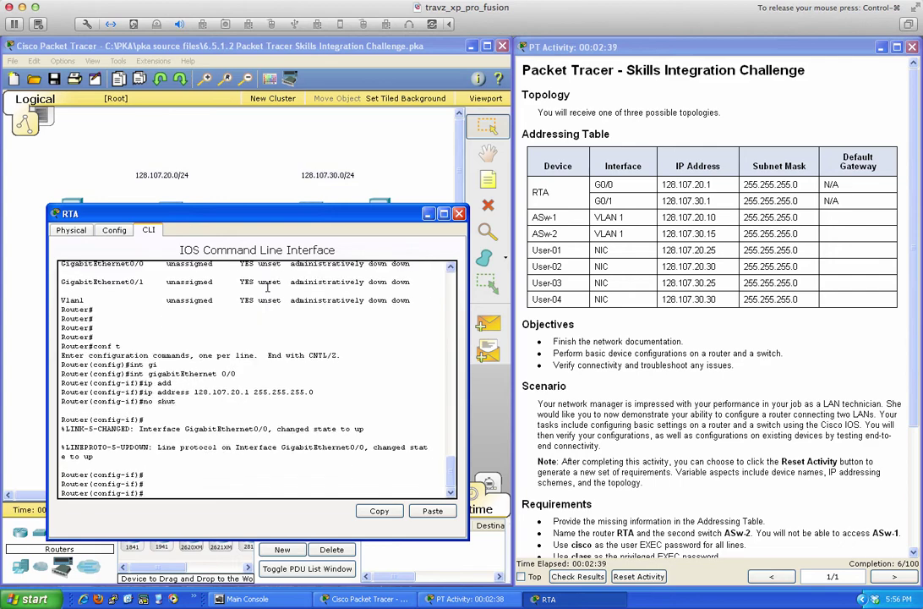
Describe G0/0 as 'RTA/ASw1 Default Gateway Interface'.
text(des)
key(Tab)
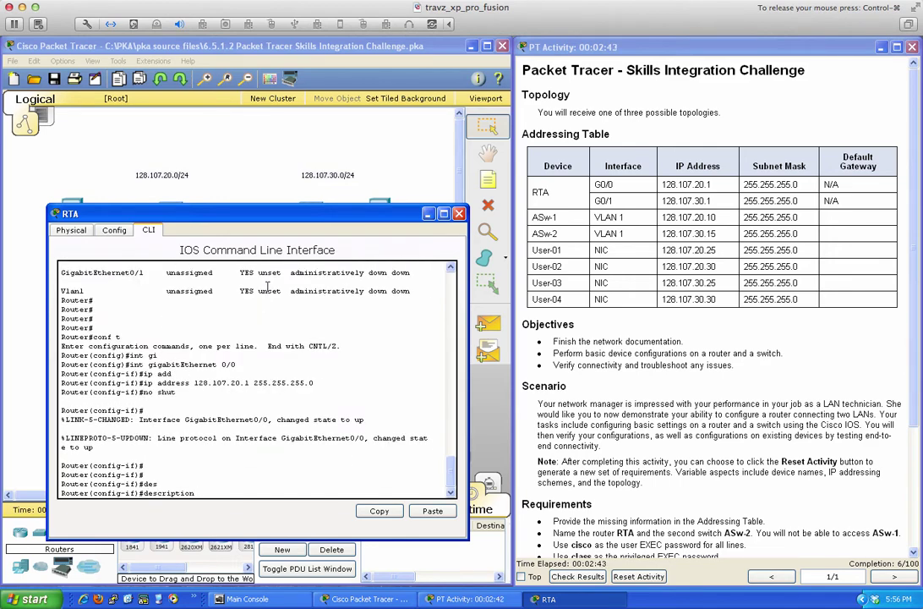
text(RTA)
drag(227, 216, 247, 209)
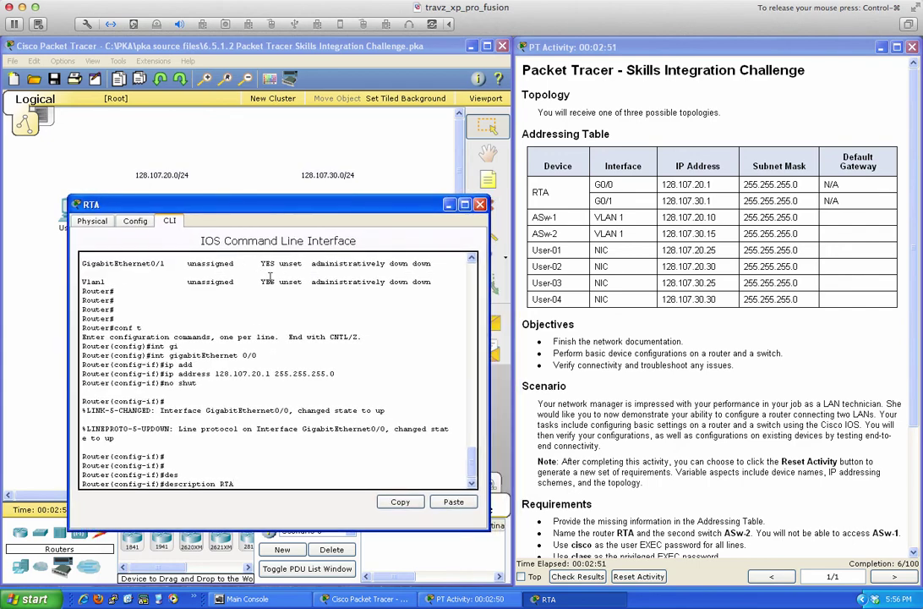
text(/ASw1 Default Gateway Interface)
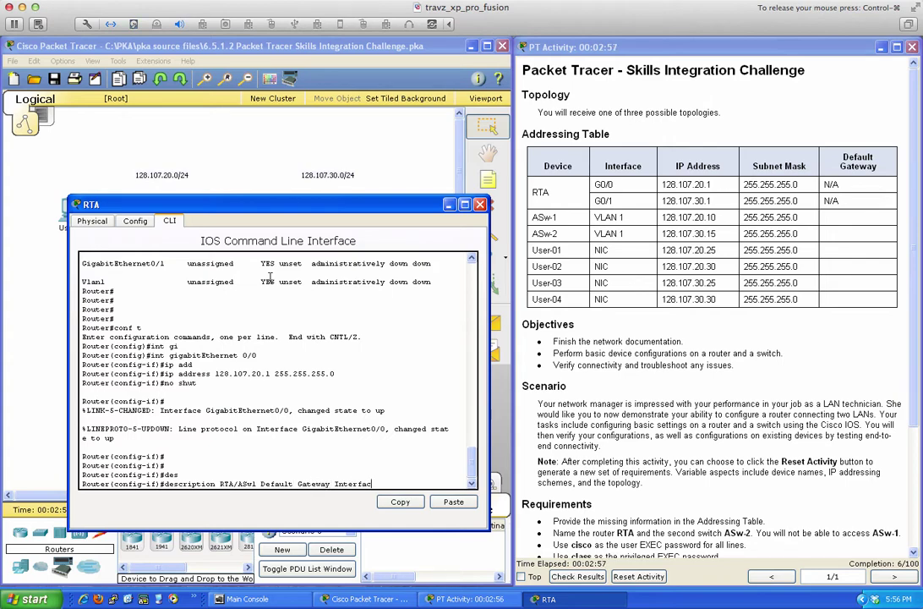
key(Return)
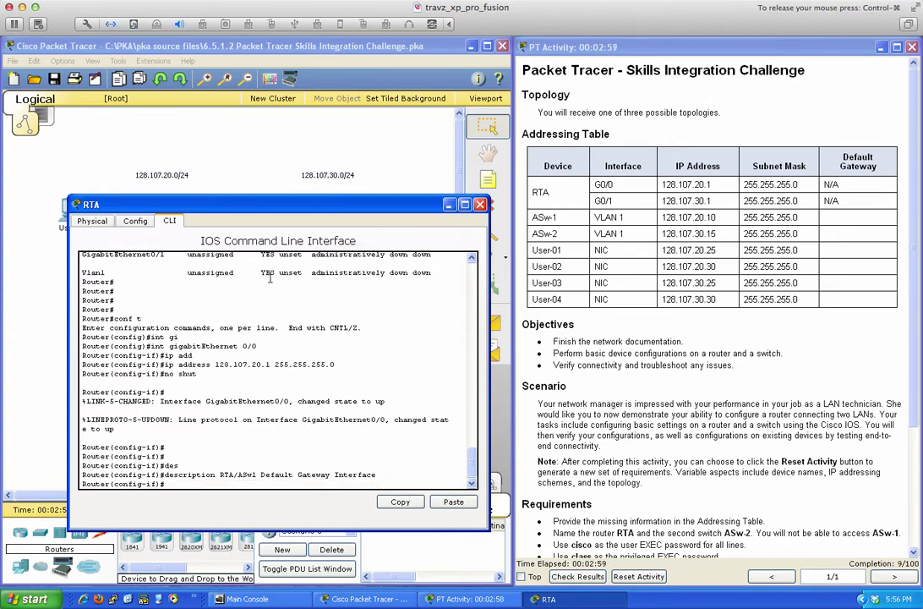
key(Return)
key(Return)
key(Return)
Leave G0/0's configuration and enter interface GigabitEthernet0/1.
text(int gi)
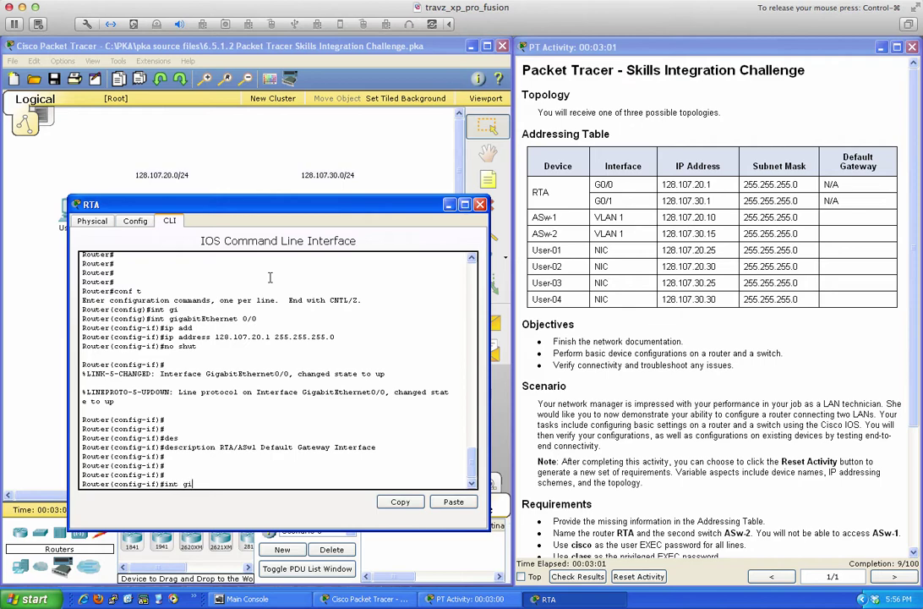
key(Tab)
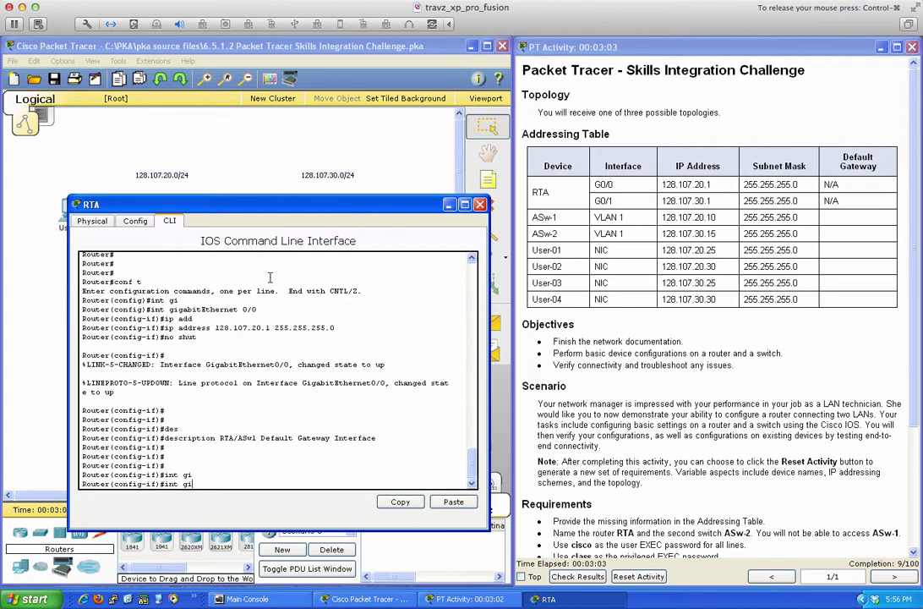
text(g)
key(Tab)
key(BackSpace)
key(BackSpace)
key(BackSpace)
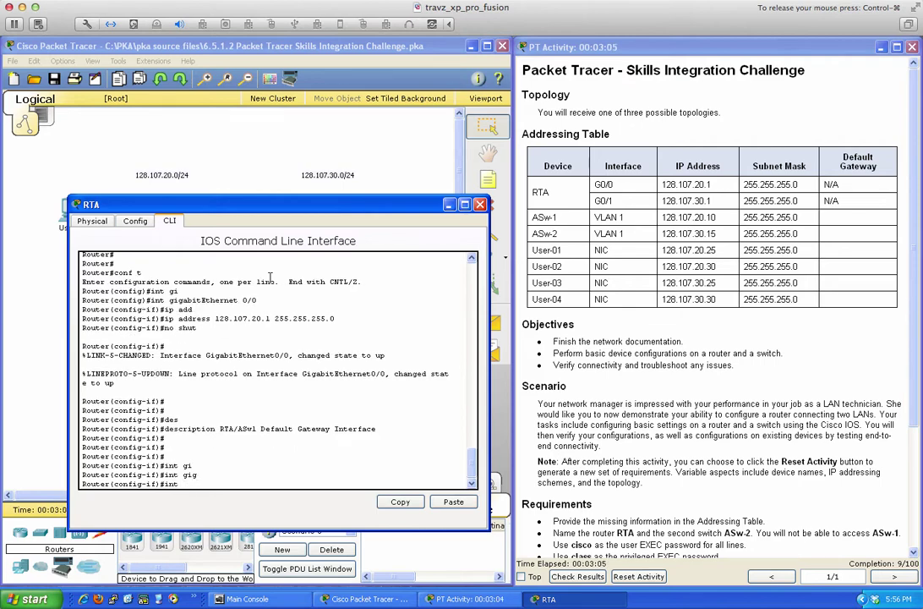
key(BackSpace)
key(BackSpace)
key(BackSpace)
text(exit)
key(Return)
text(int gi)
key(Tab)
text(0)
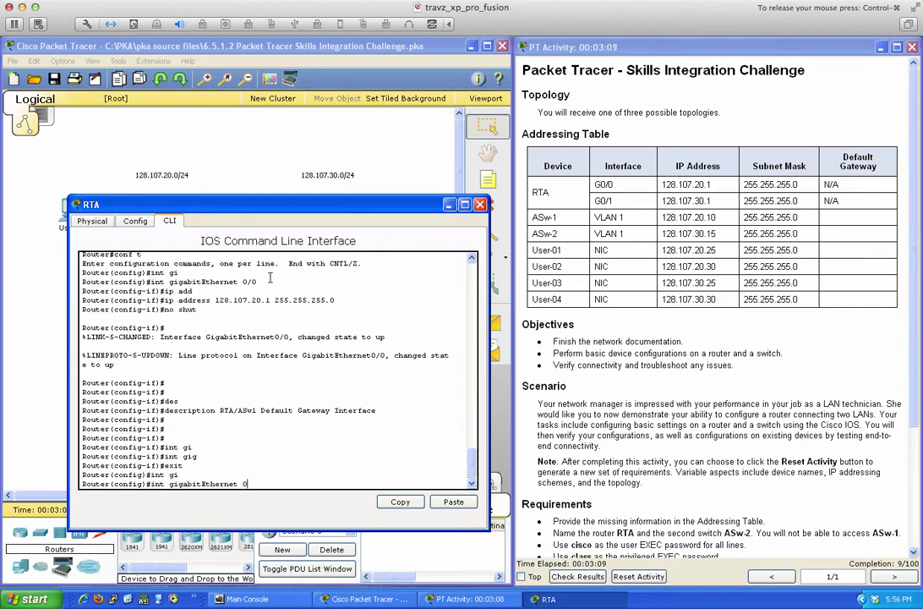
text(/1)
key(Return)
key(Return)
key(Return)
key(Return)
key(Return)
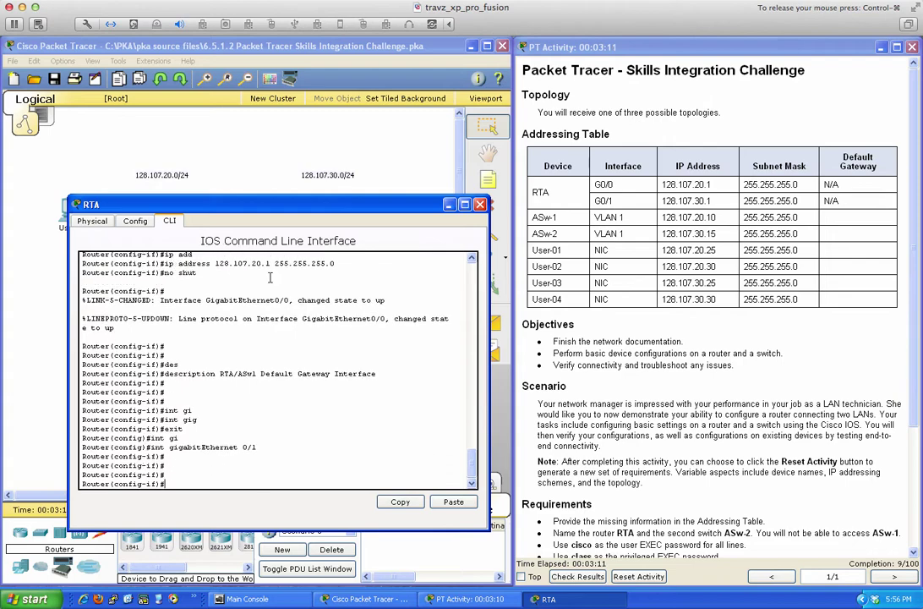
Give G0/1 the address 128.107.30.1 255.255.255.0 and enable it with no shut.
text(i)
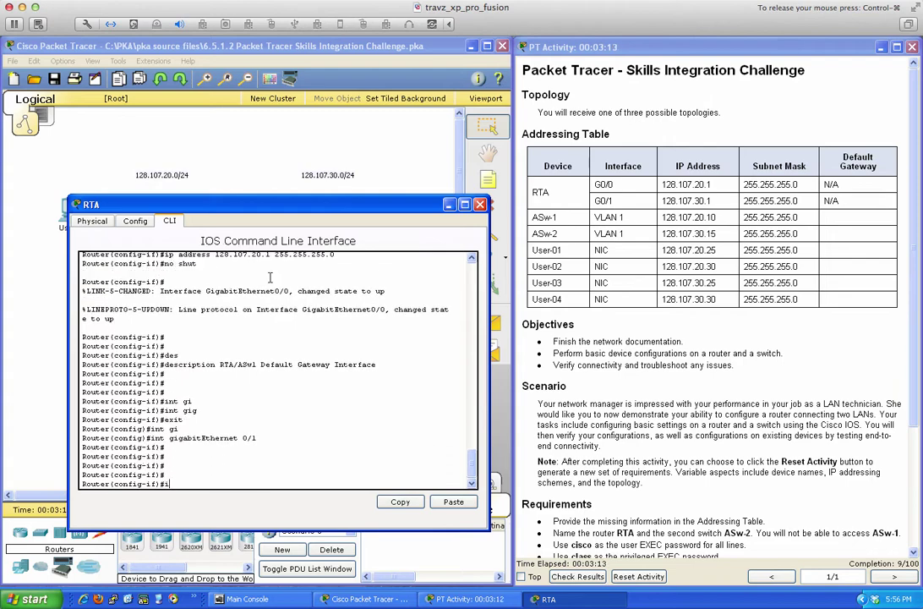
text(p add)
key(Tab)
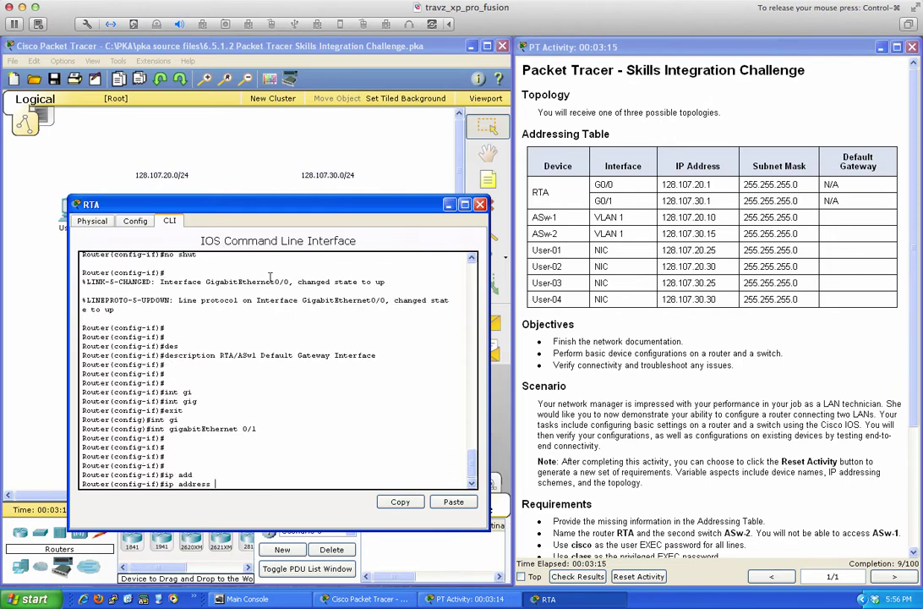
text(128.107.30.1 255.255.2)
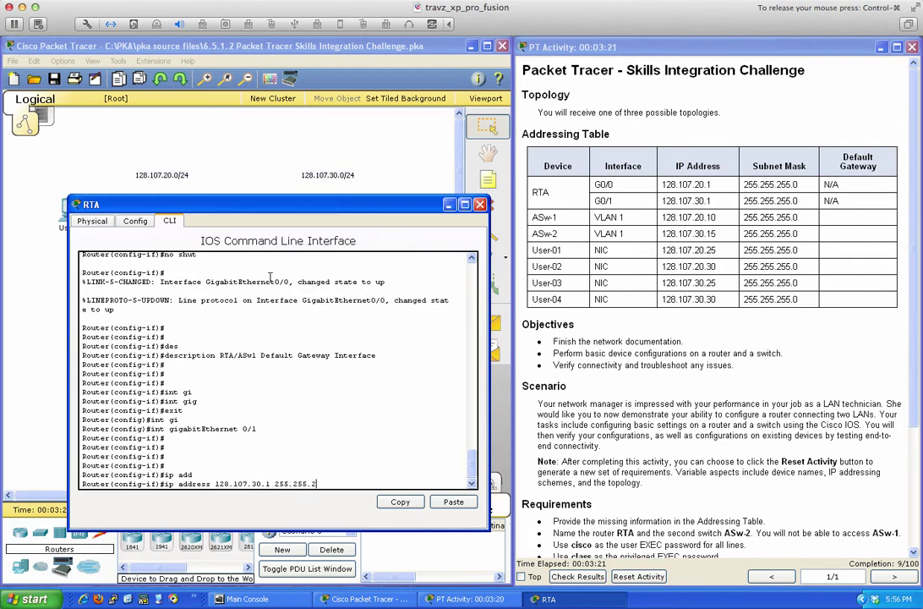
text(55.0)
key(Return)
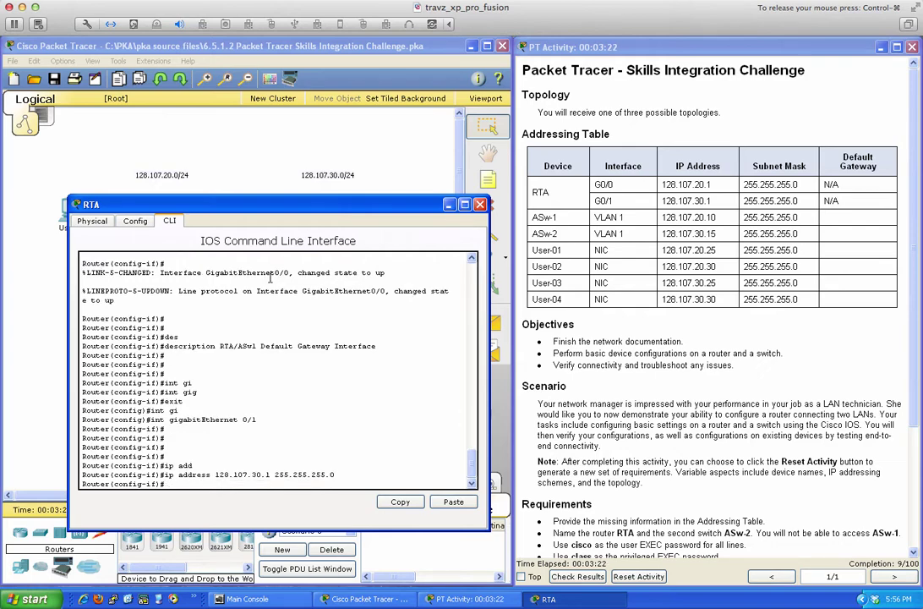
text(no shut)
key(Return)
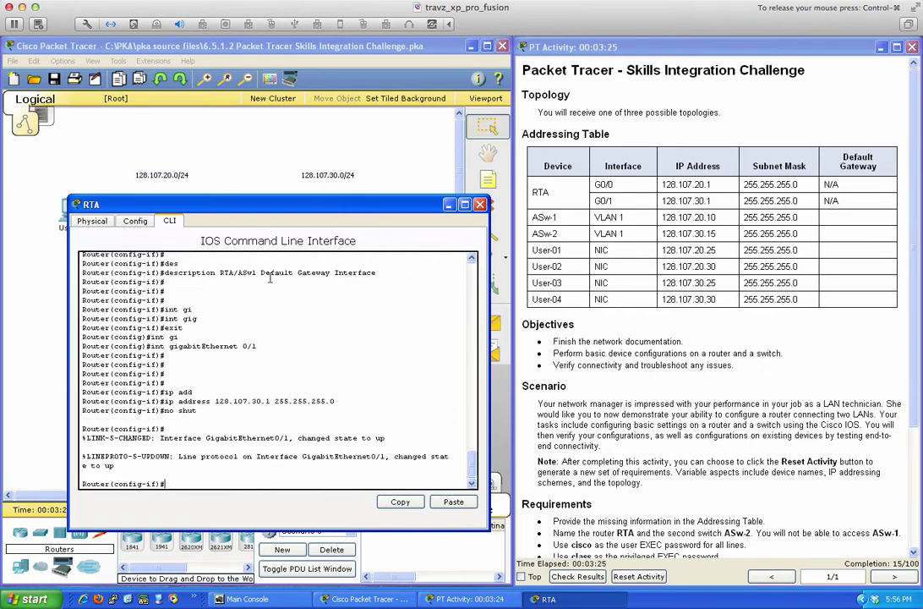
key(Return)
key(Return)
Describe G0/1 as 'RTA/ASw2 Default Gateway Interface' and end configuration mode.
text(des)
key(Tab)
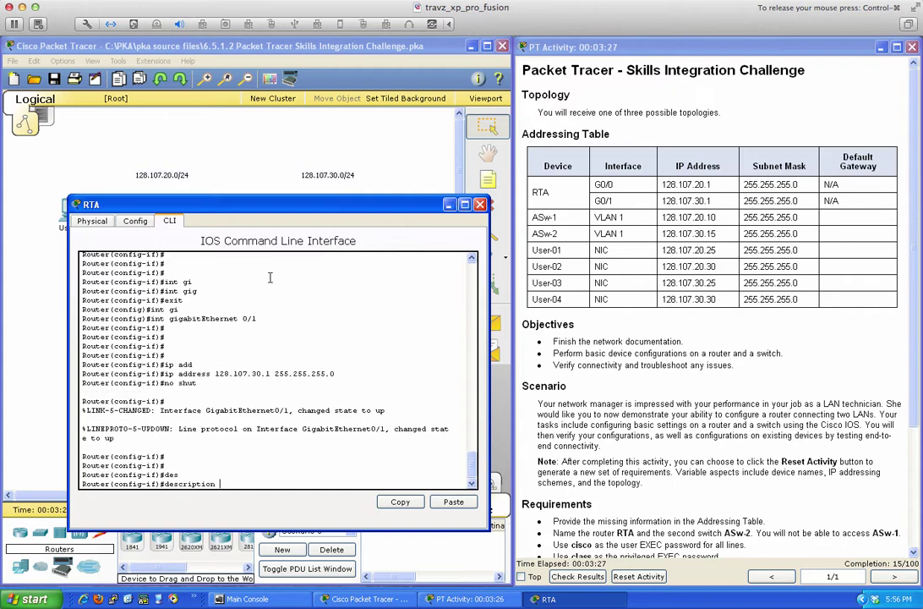
text(RTA/ASw1 Default Gateway Interface)
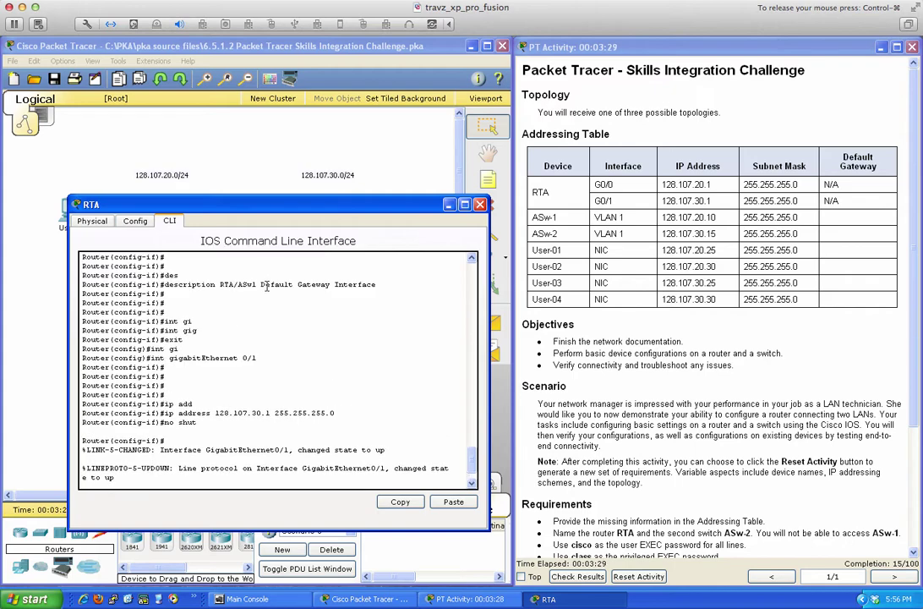
drag(220, 285, 375, 287)
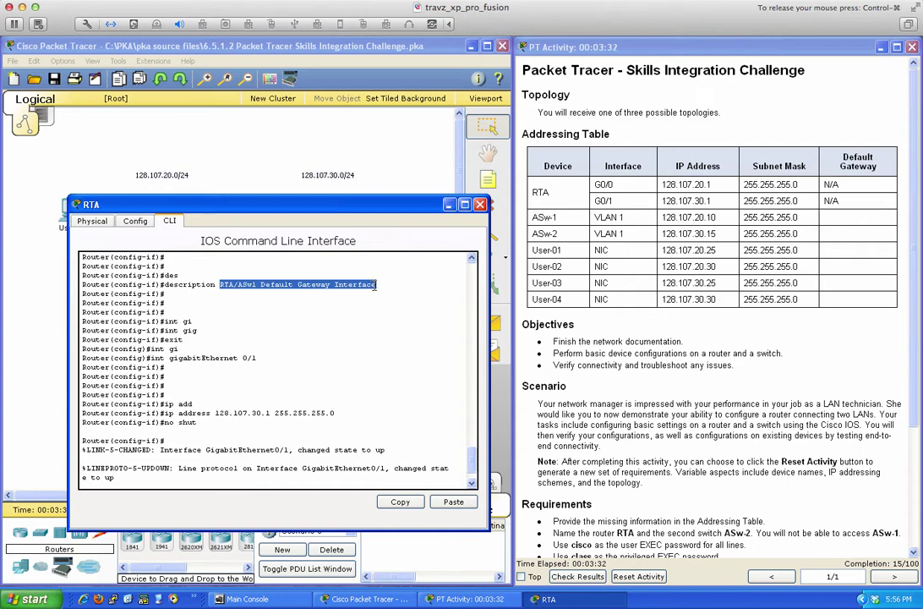
scroll(373, 304, down, 2)
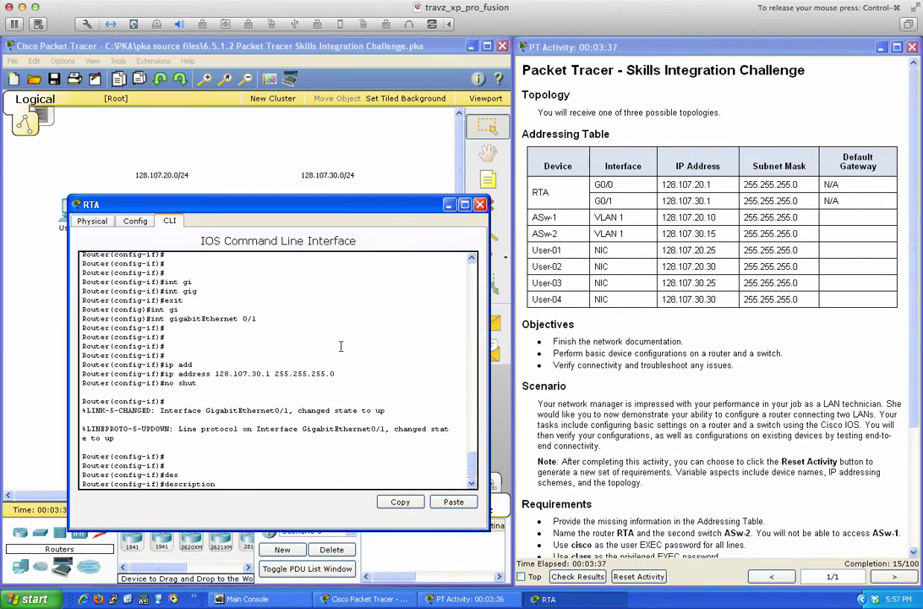
drag(328, 207, 387, 193)
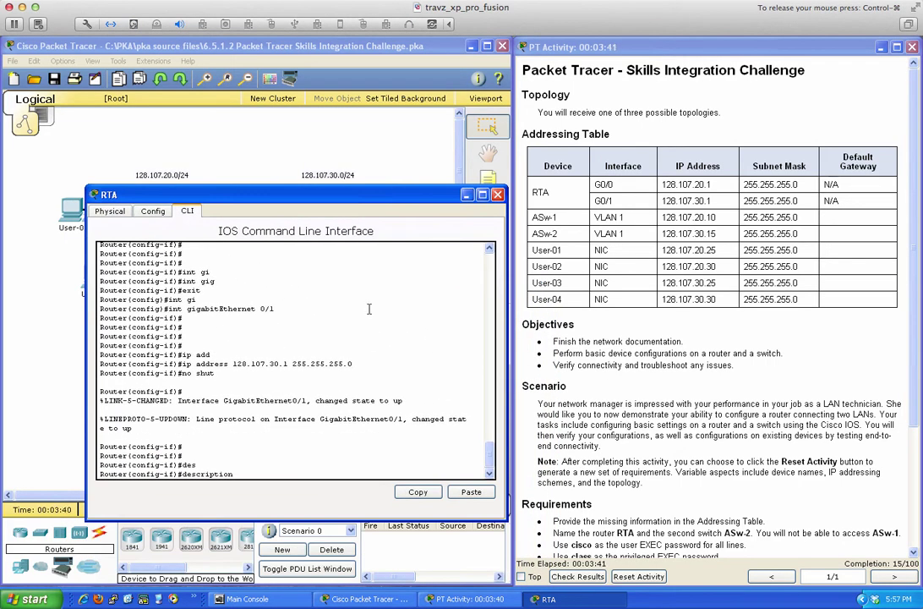
text(RTA/ASw2 Default Gateway Int)
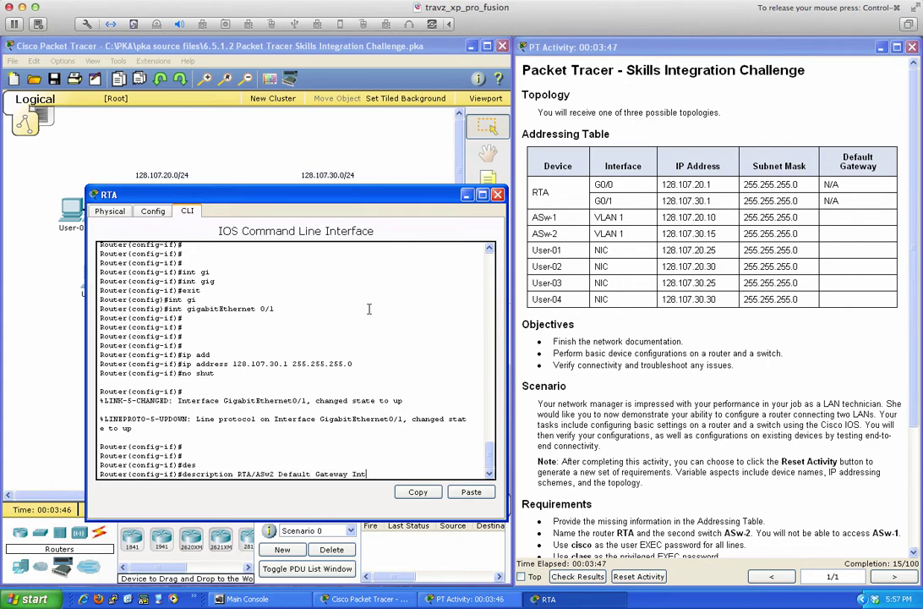
text(erface)
key(Return)
text(end)
key(Return)
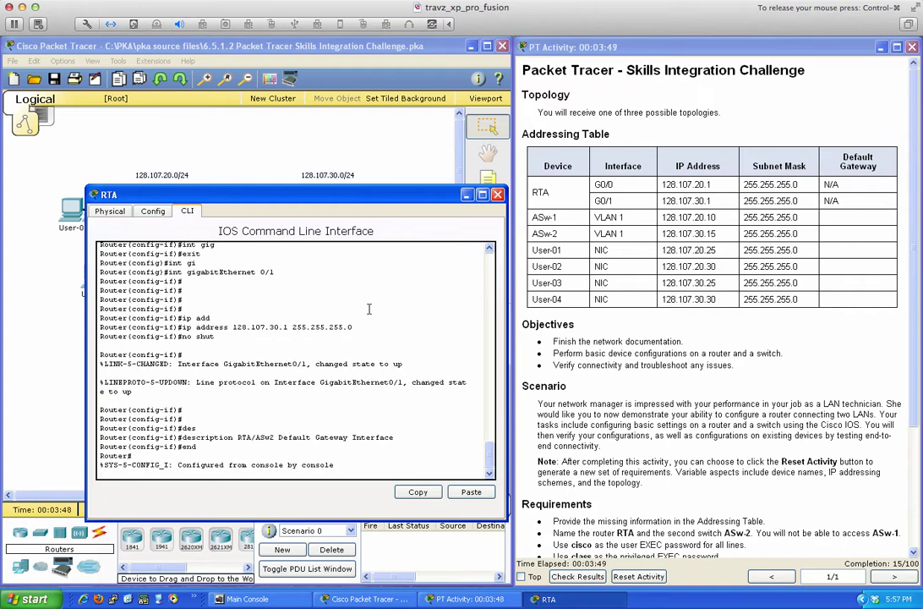
Save RTA's configuration to startup with wri mem.
key(Return)
key(Return)
text(wri mem)
key(Return)
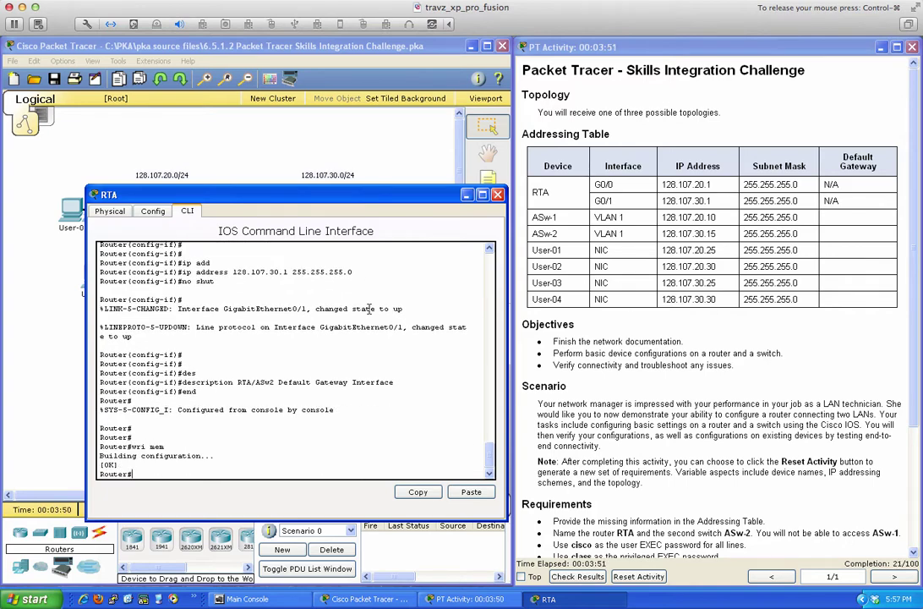
key(Return)
key(Return)
key(Return)
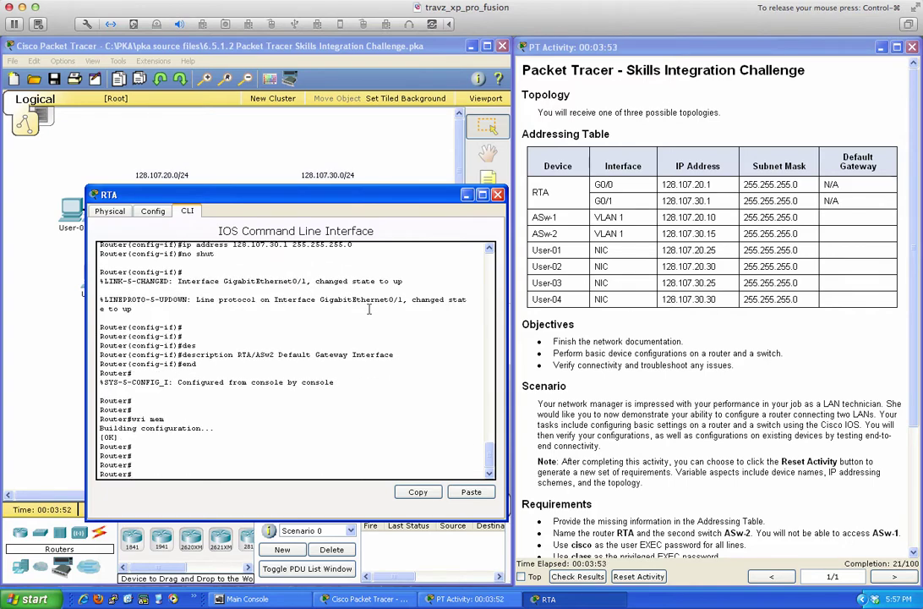
Set the router hostname to RTA and save the configuration again.
text(conf t)
key(Return)
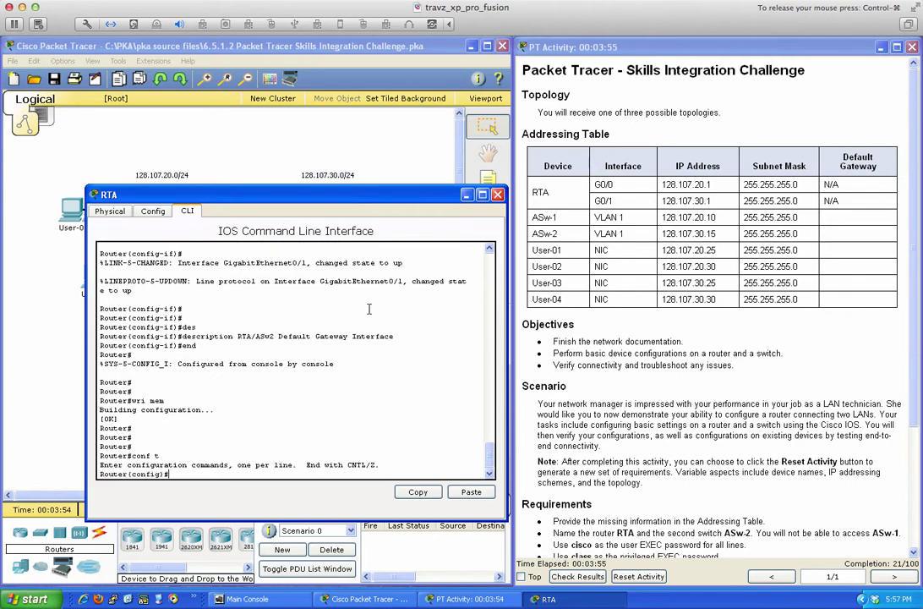
text(hos)
key(Tab)
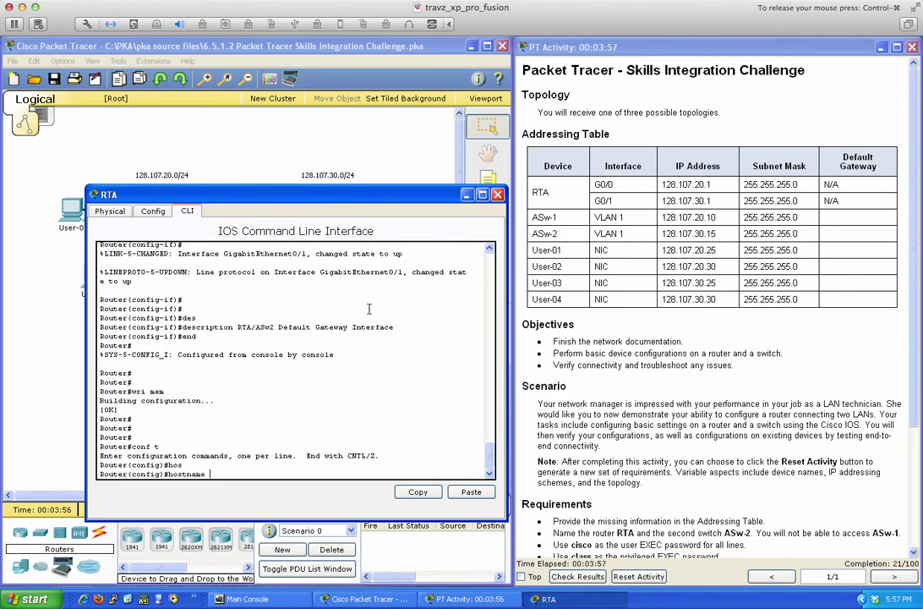
text(RTA)
key(Return)
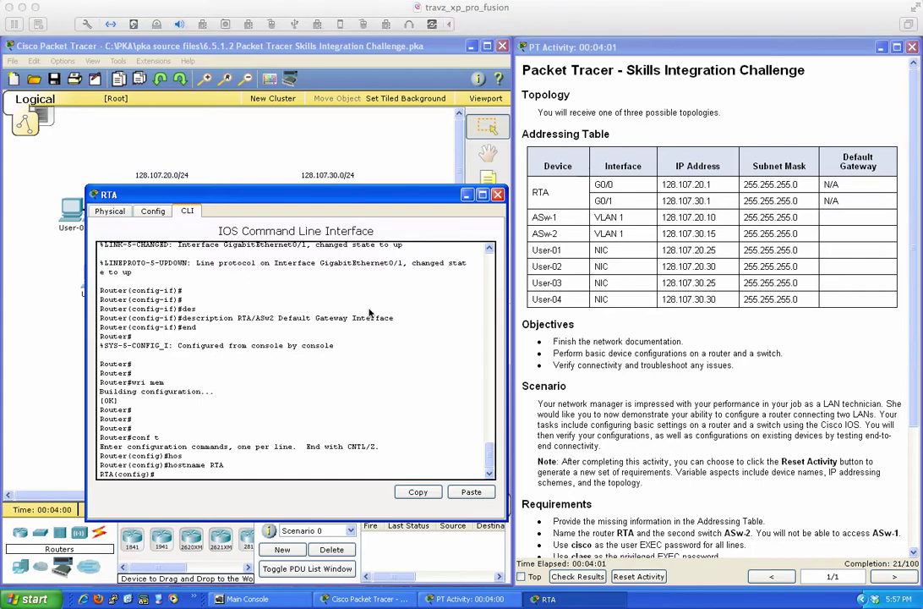
click(292, 341)
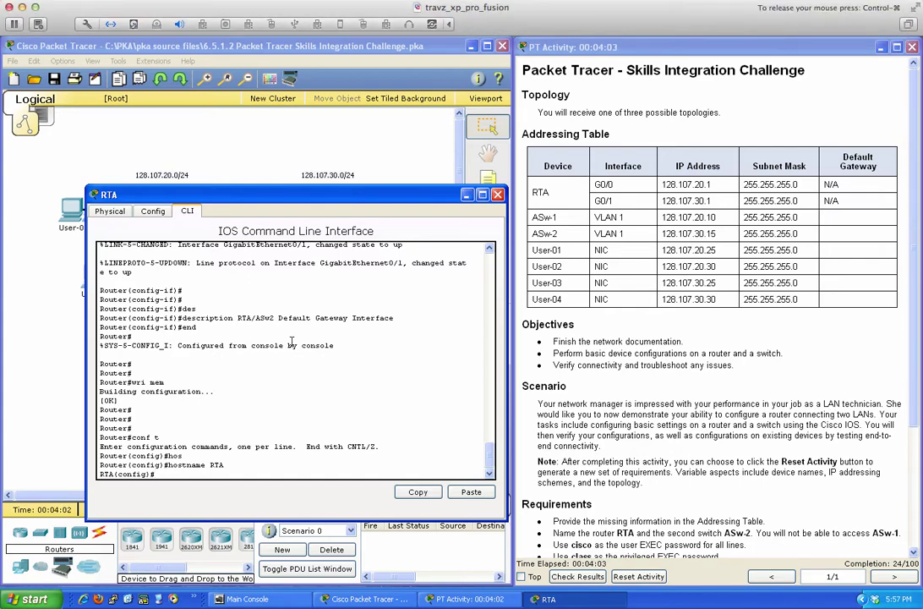
text(end)
key(Return)
key(Return)
key(Return)
text(wri mem)
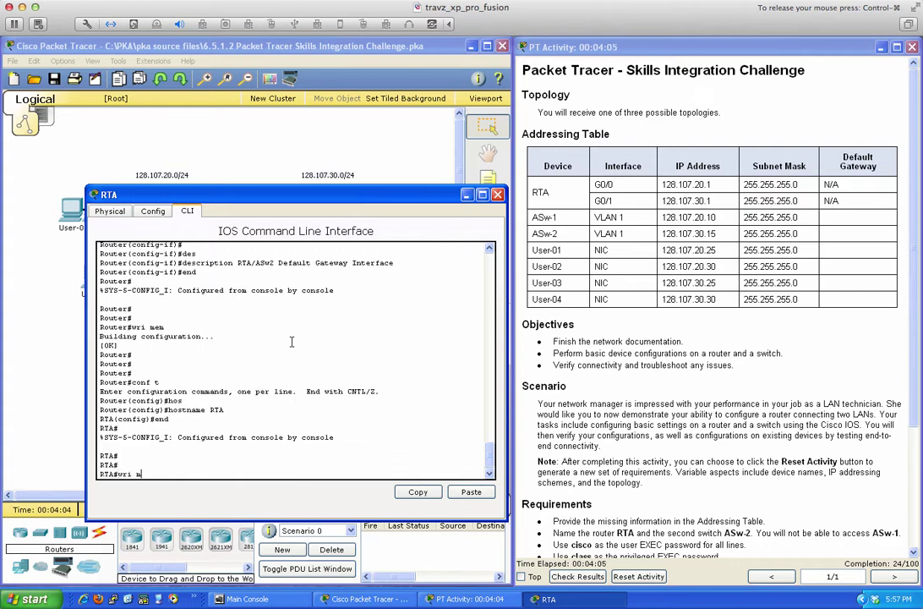
key(Return)
key(Return)
Review 'sh run' to confirm G0/0 and G0/1 addresses and descriptions, including 128.107.30.1.
key(Return)
text(sh run)
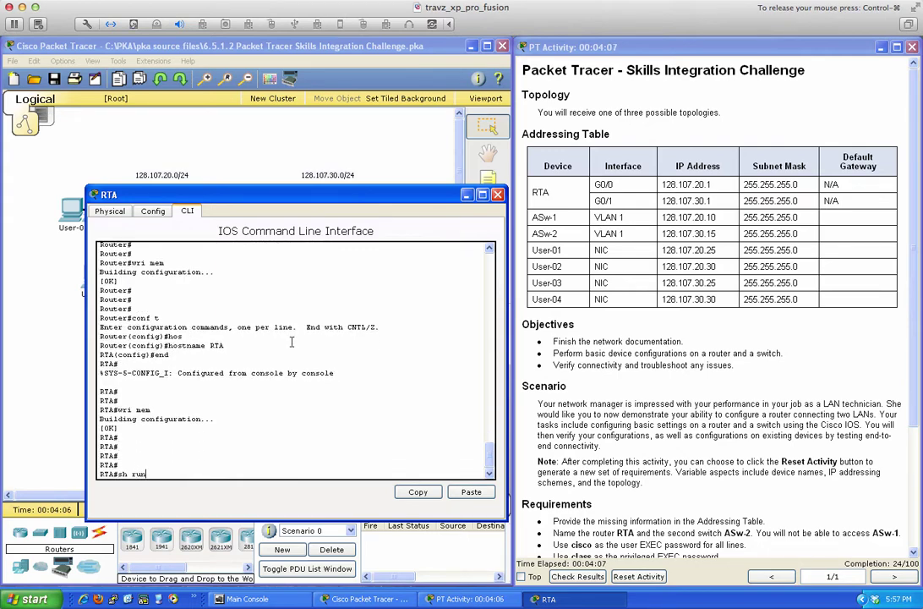
key(Return)
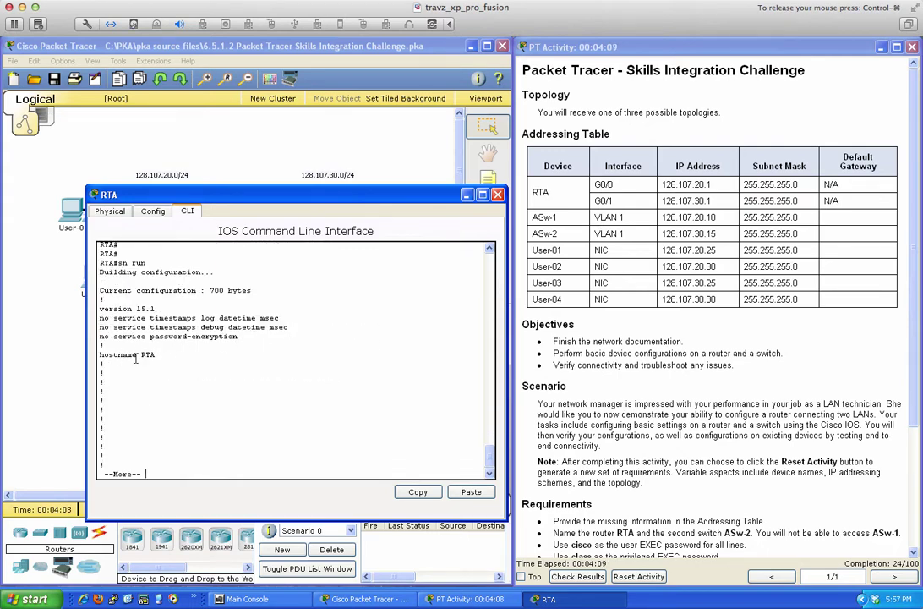
key(space)
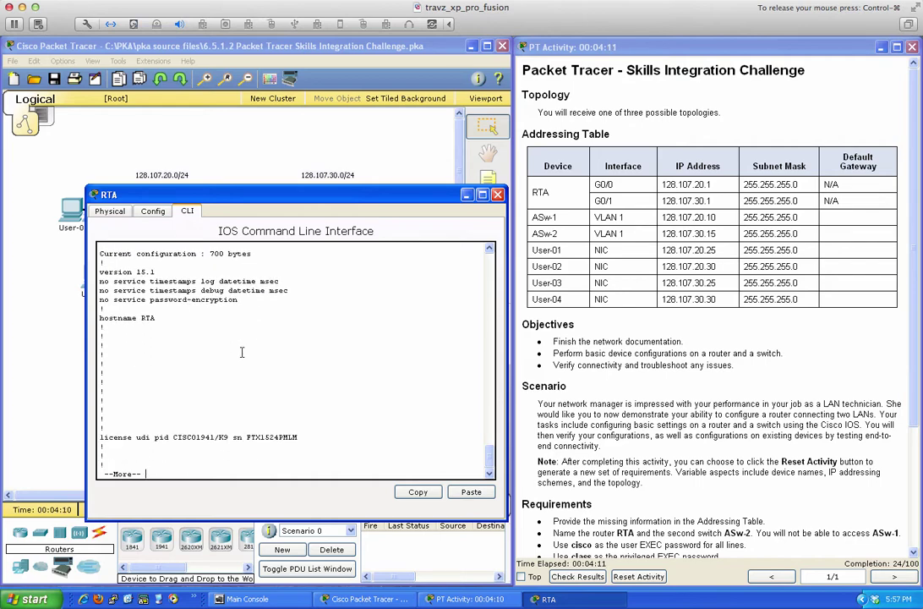
key(Return)
key(Return)
key(Return)
key(Return)
key(Return)
key(Return)
key(Return)
key(Return)
key(Return)
key(Return)
key(Return)
key(Return)
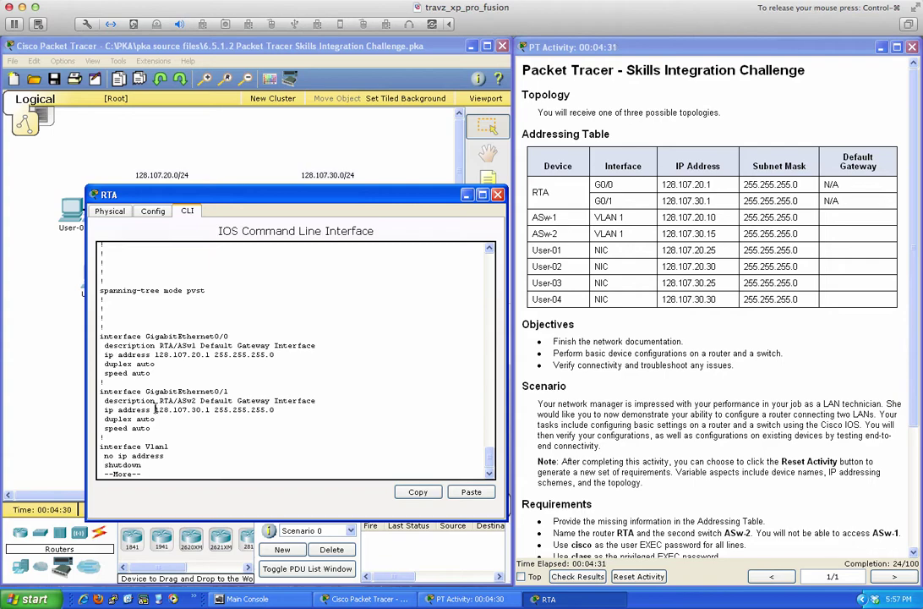
drag(156, 409, 213, 411)
scroll(367, 347, up, 2)
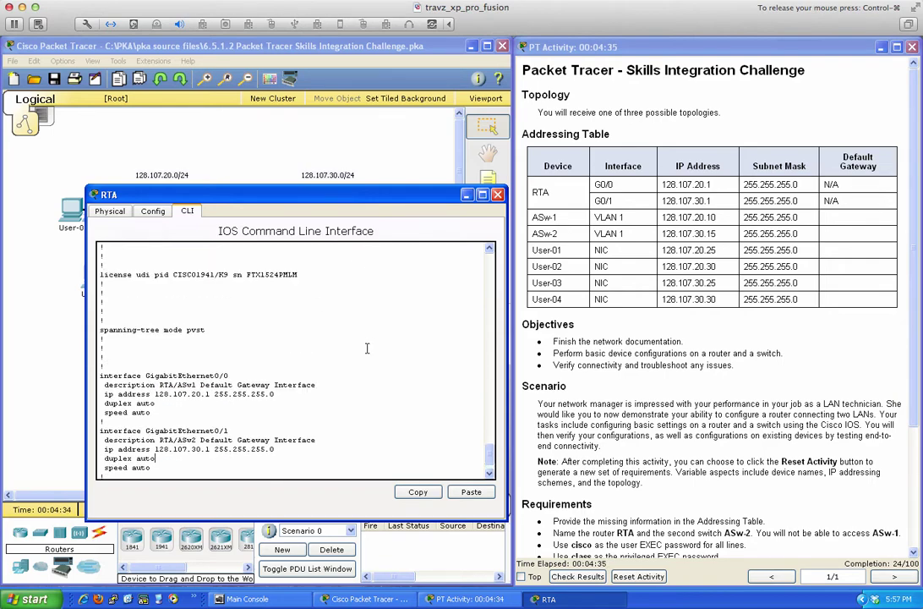
scroll(367, 348, down, 2)
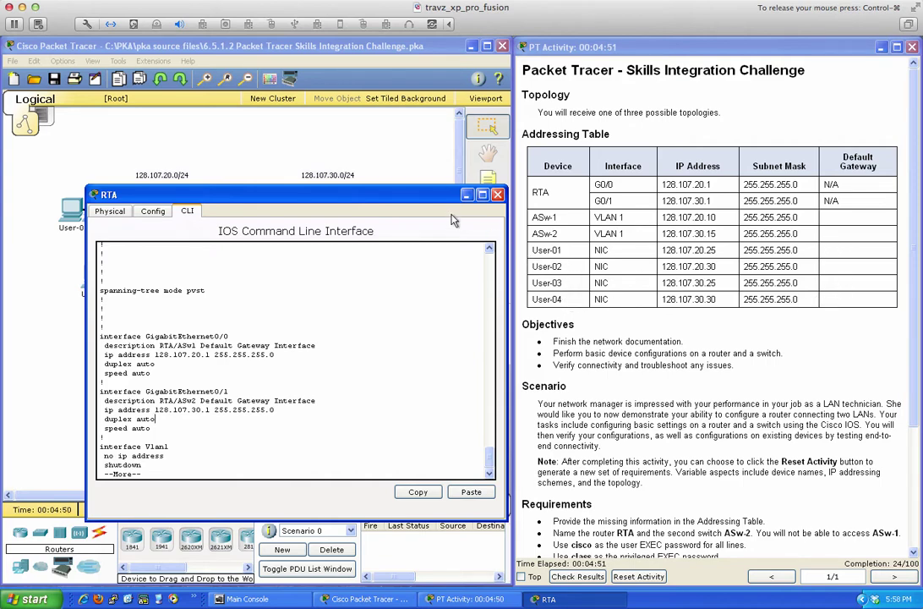
drag(380, 194, 475, 226)
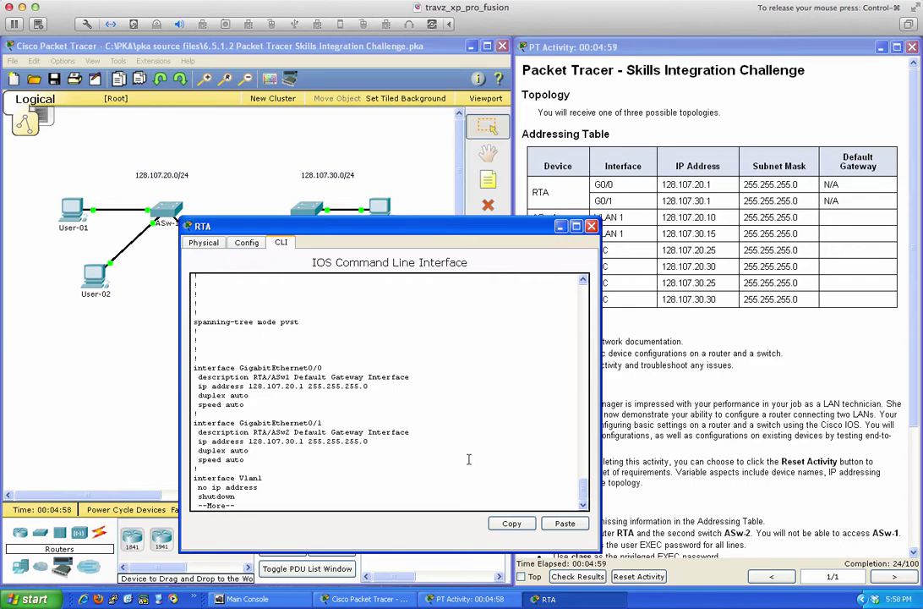
Set User-01's default gateway to 128.107.20.1.
click(71, 207)
click(279, 207)
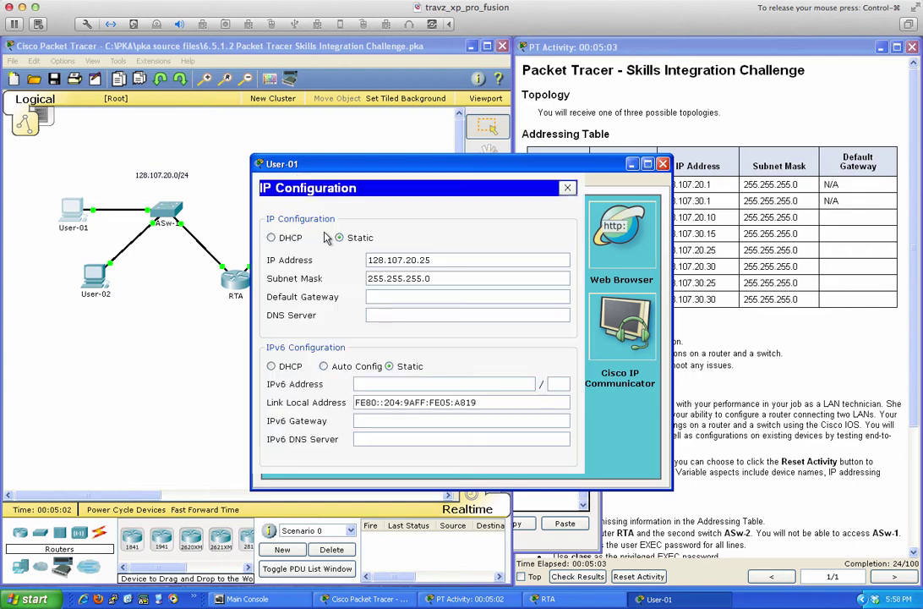
click(395, 296)
text(128.107.20.1)
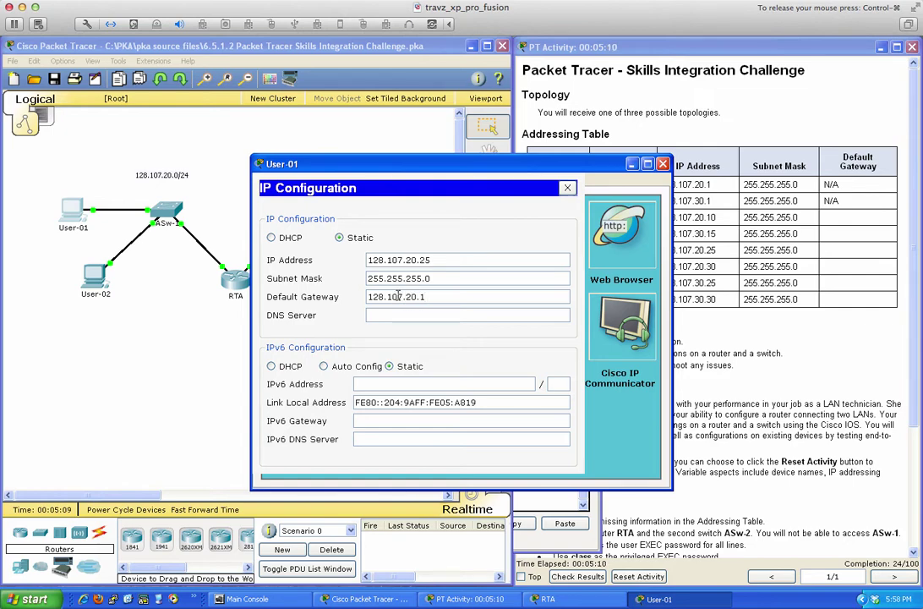
click(567, 187)
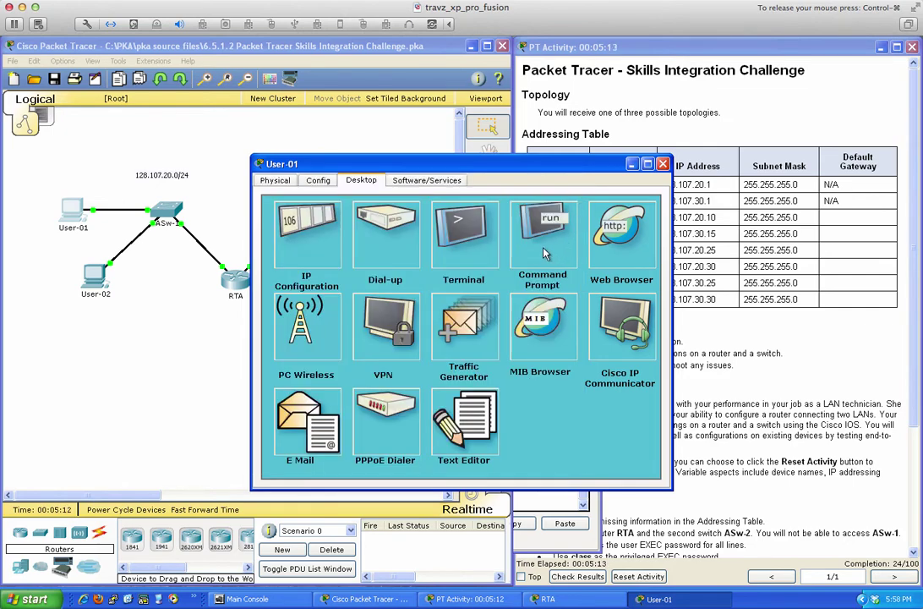
Ping 128.107.20.1 twice from User-01, getting 4/4 replies.
click(545, 253)
text(ping)
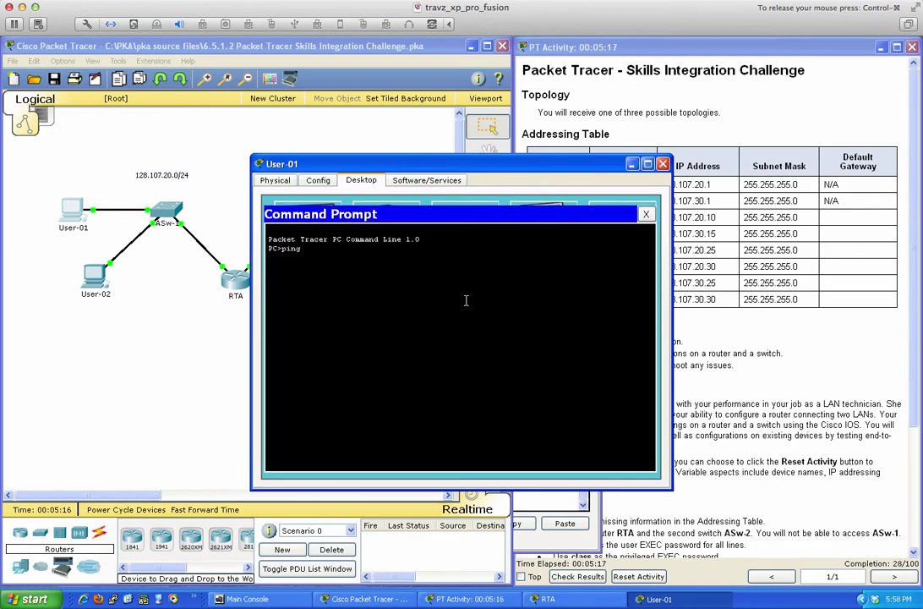
text( 128.107.20.1)
key(Return)
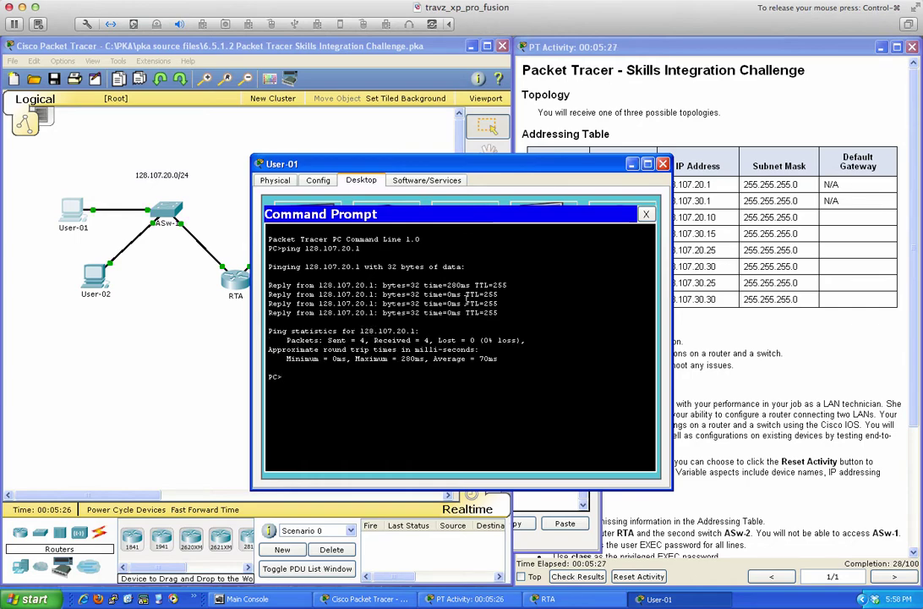
key(Up)
key(Return)
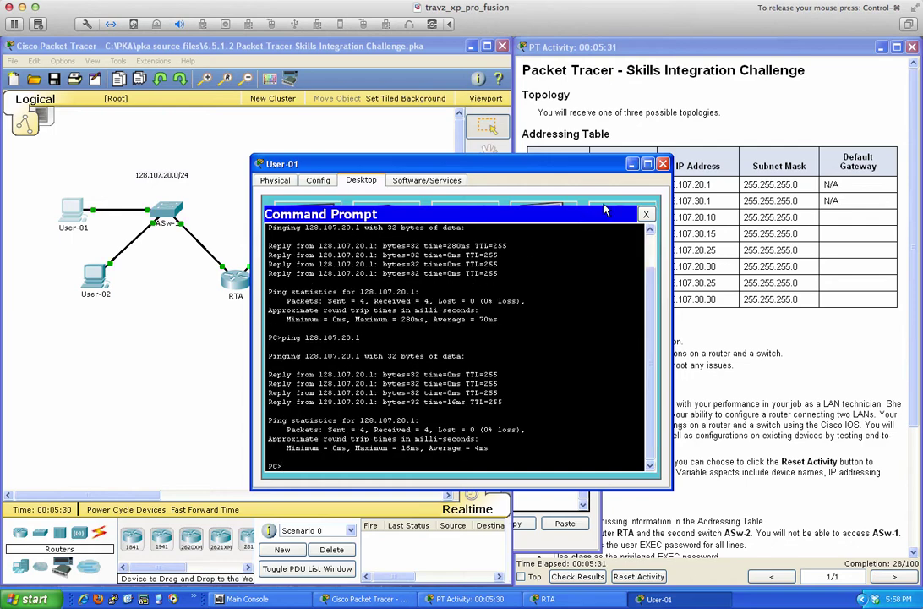
click(662, 164)
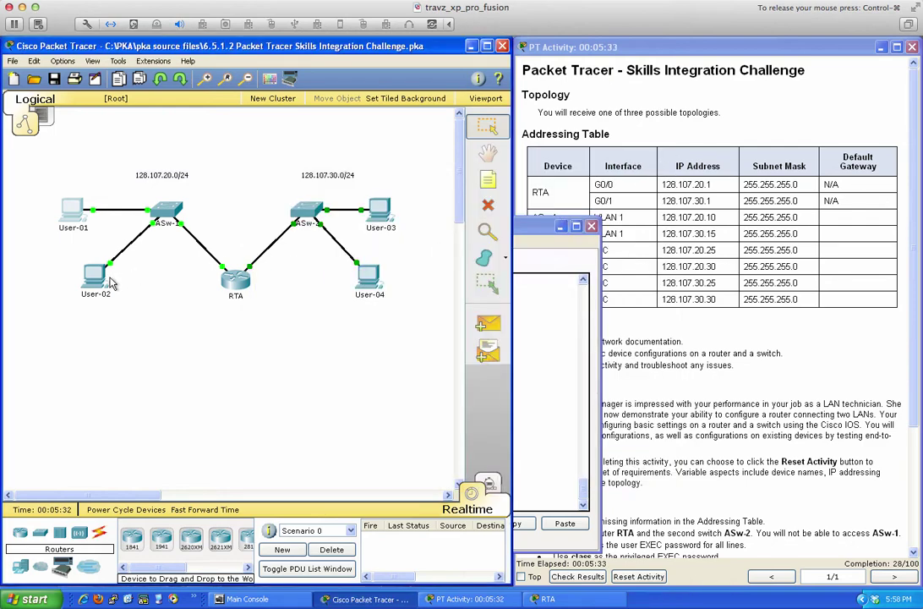
Set User-02's default gateway to 128.107.20.1.
click(91, 275)
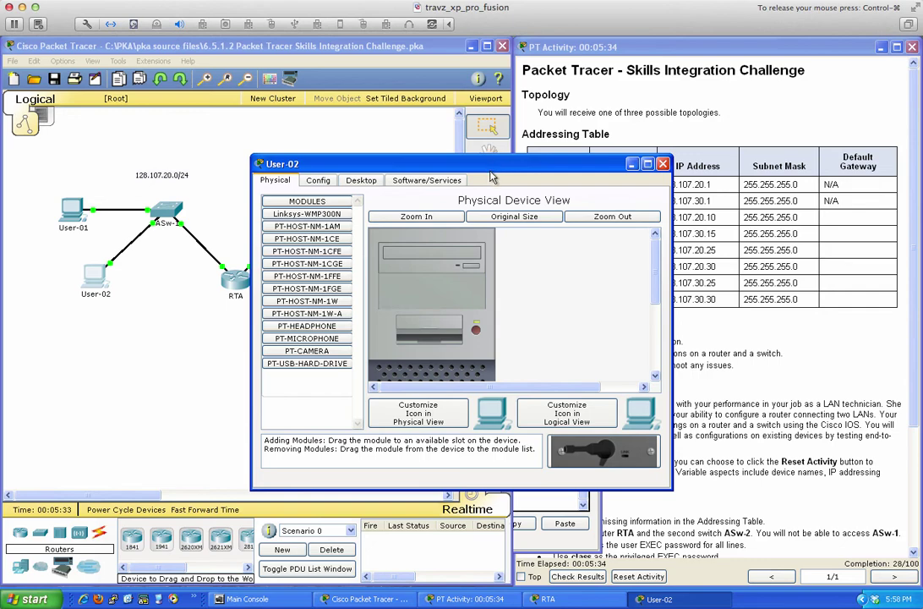
drag(493, 166, 362, 190)
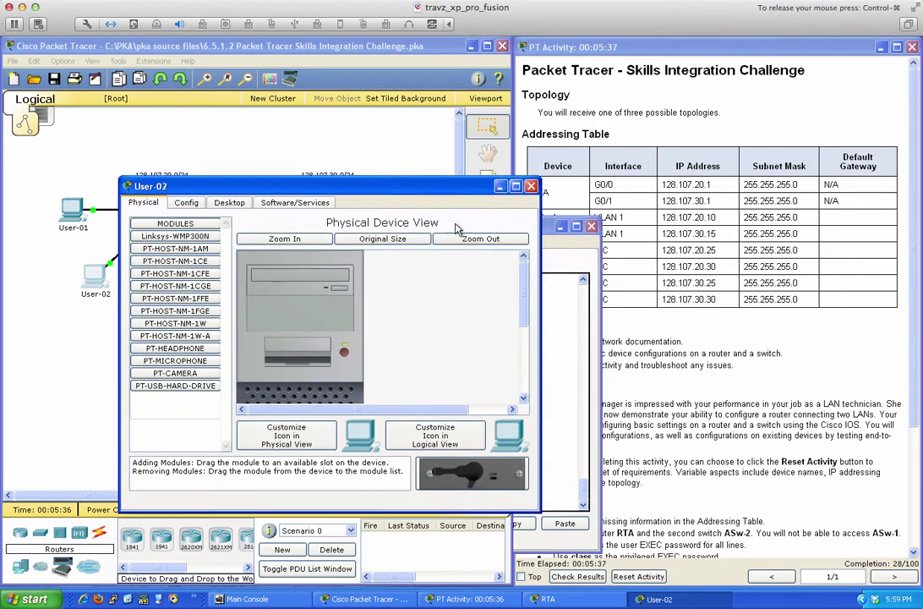
click(241, 204)
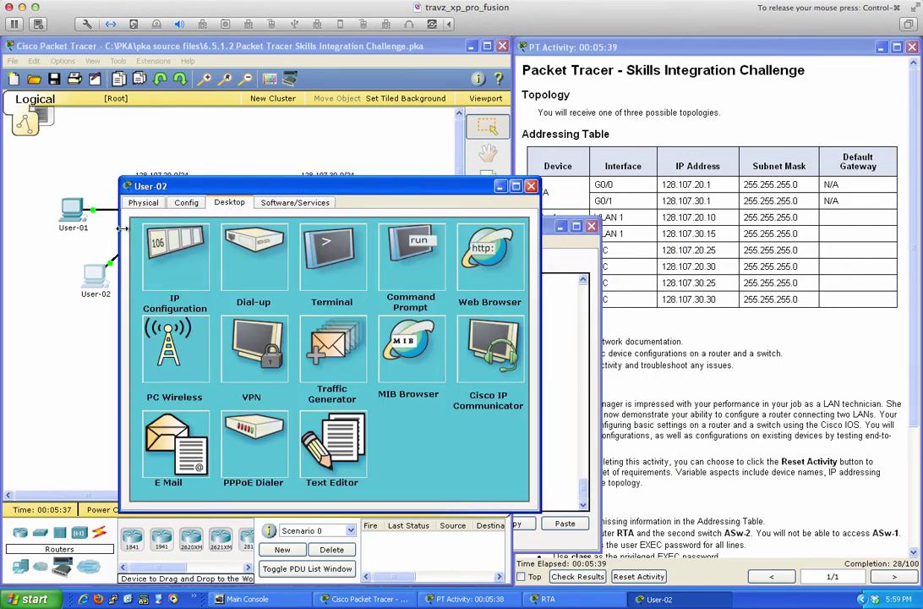
click(177, 291)
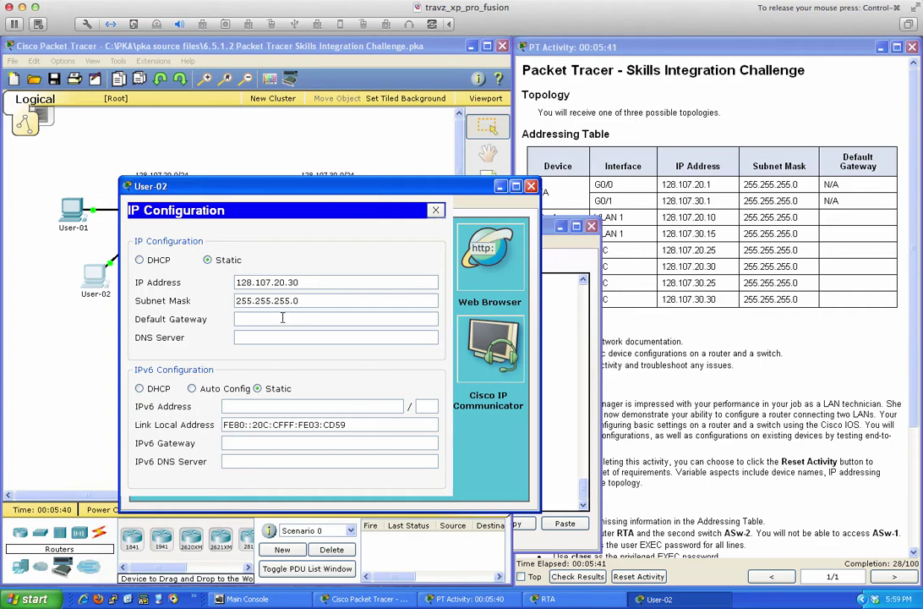
click(282, 317)
text(128.107.20.1)
click(435, 210)
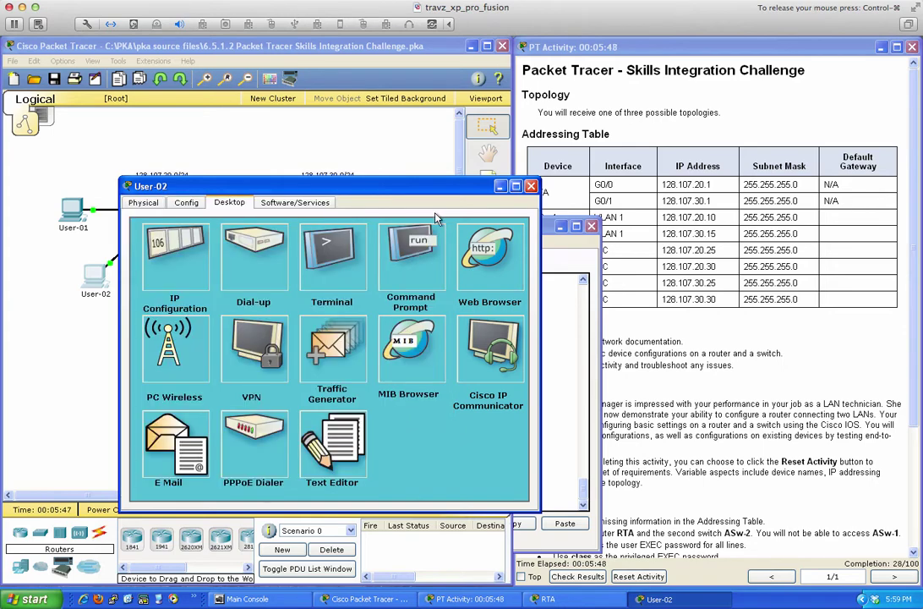
Ping 128.107.20.1 and User-01 at 128.107.20.25 from User-02, both 4/4.
click(392, 267)
text(ping 128.107)
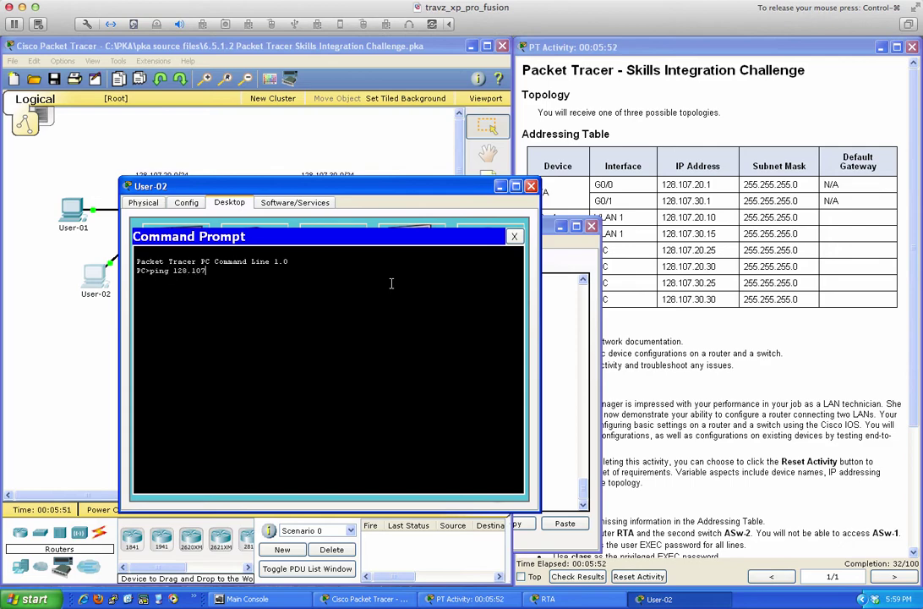
text(.20.1)
key(Return)
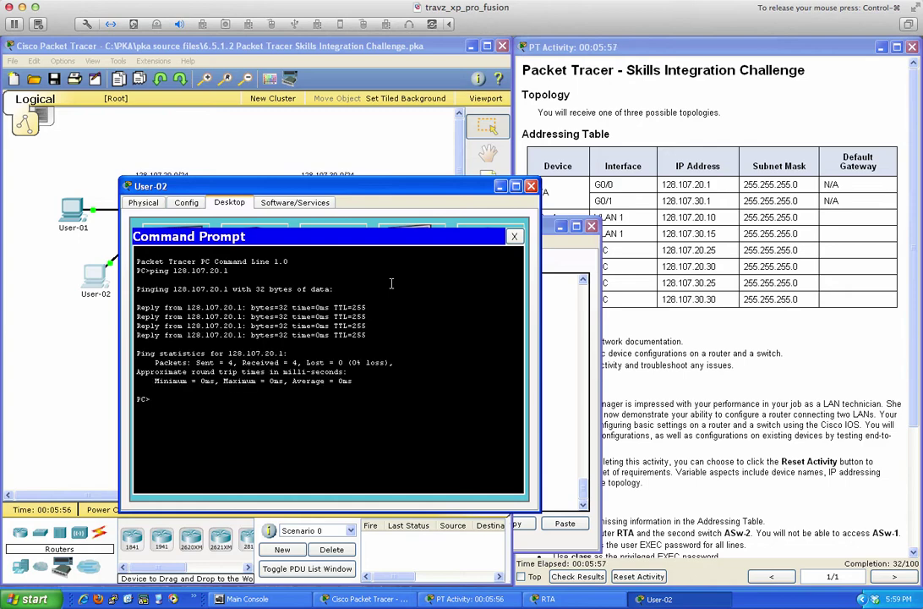
key(Up)
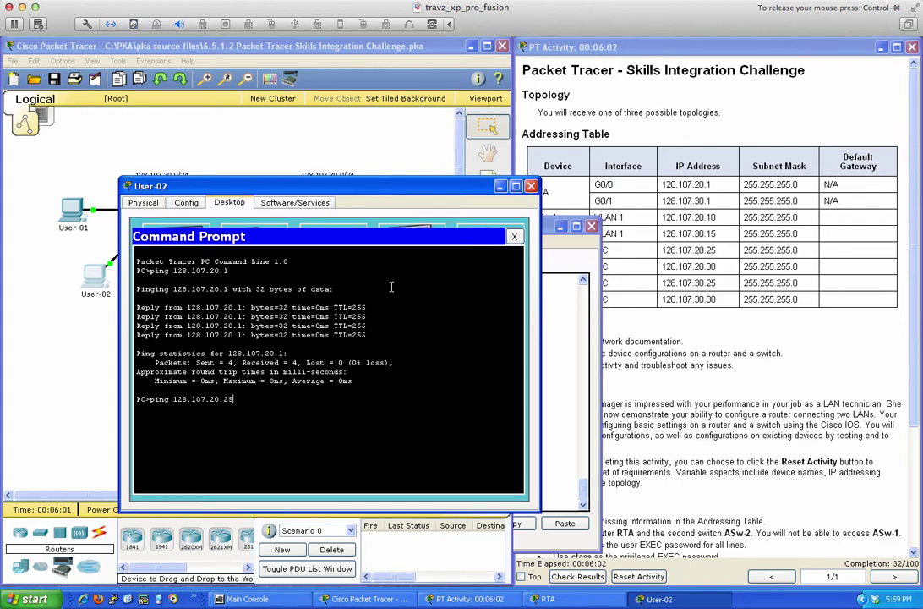
key(Return)
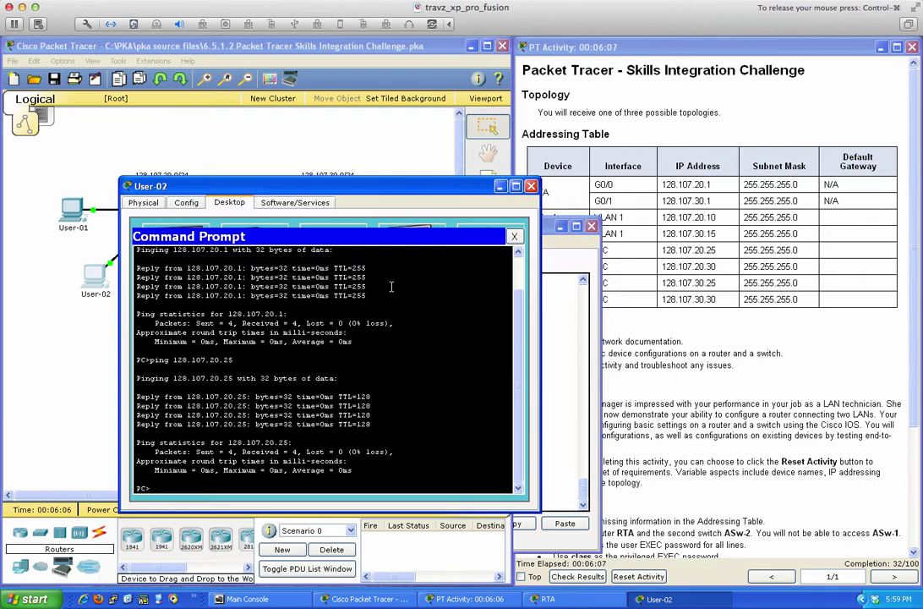
From User-01, ping User-02 at 128.107.20.30 for 4/4 replies, then close User-01's window.
click(531, 185)
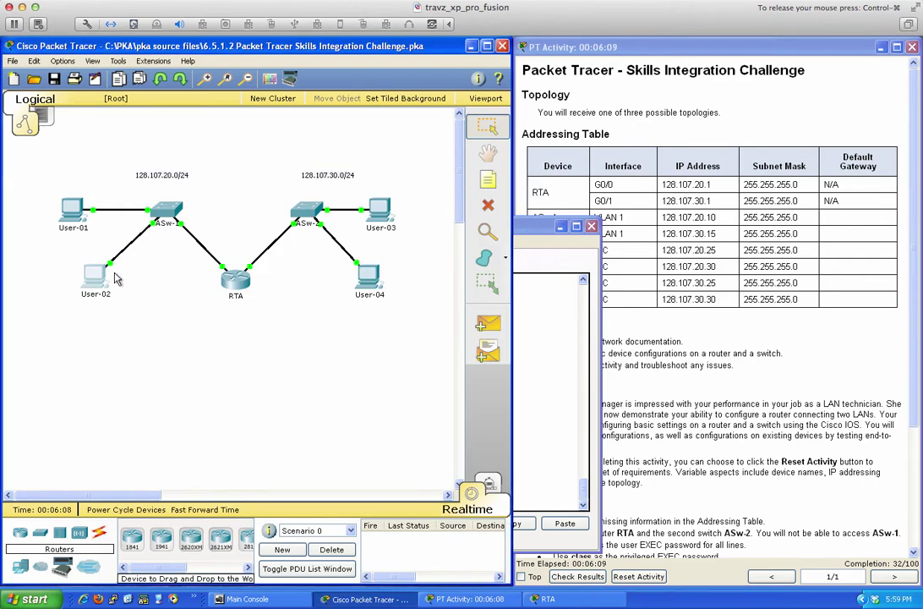
click(73, 222)
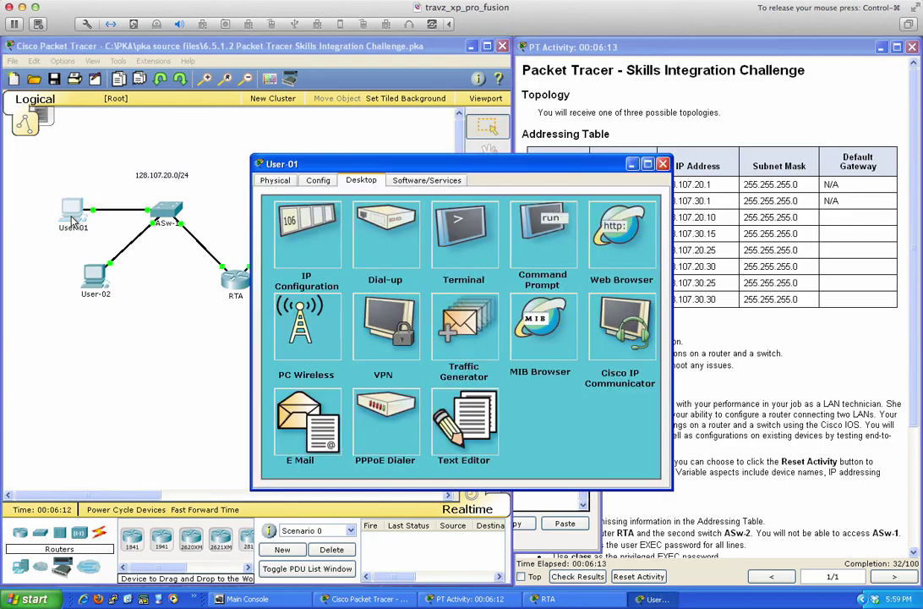
click(537, 218)
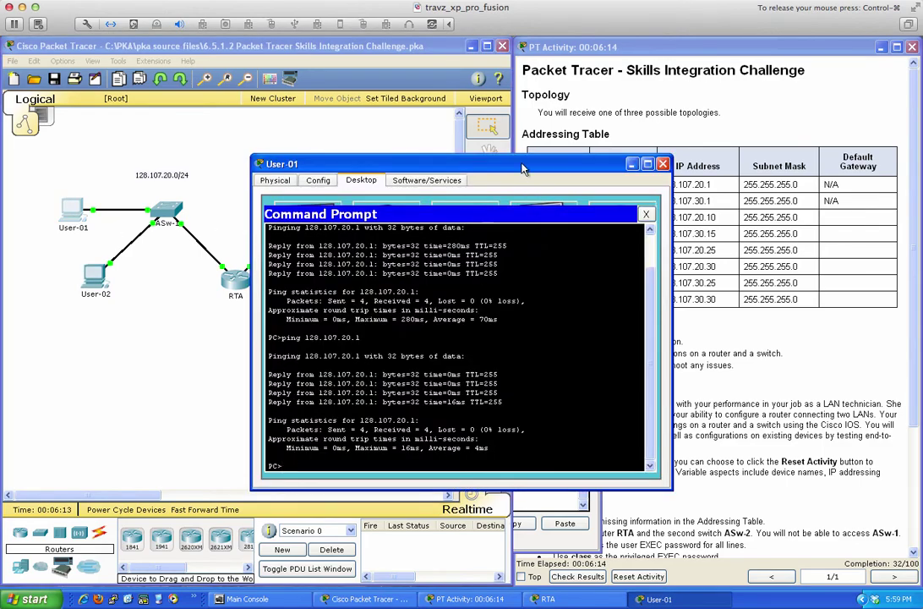
drag(538, 218, 413, 228)
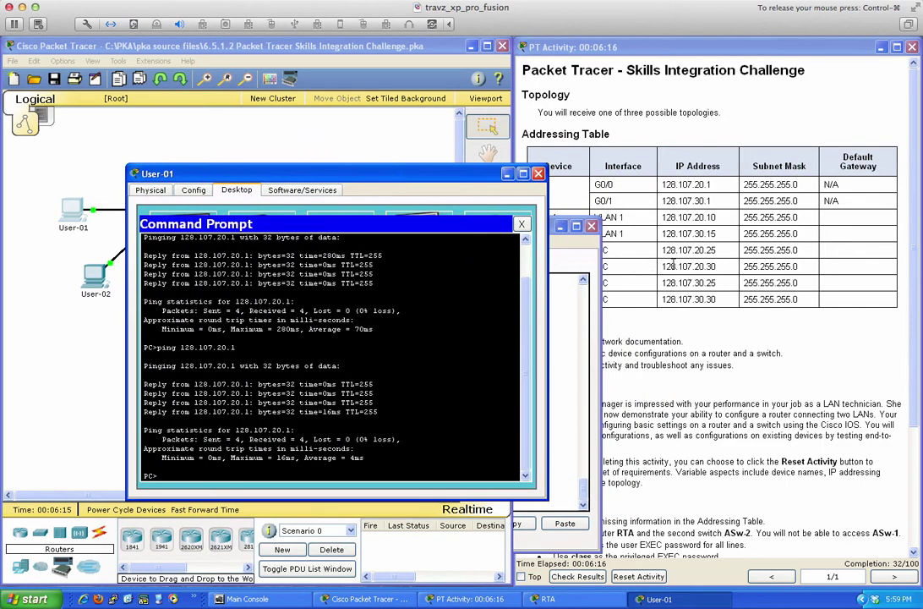
click(475, 341)
key(Up)
text(30)
key(Return)
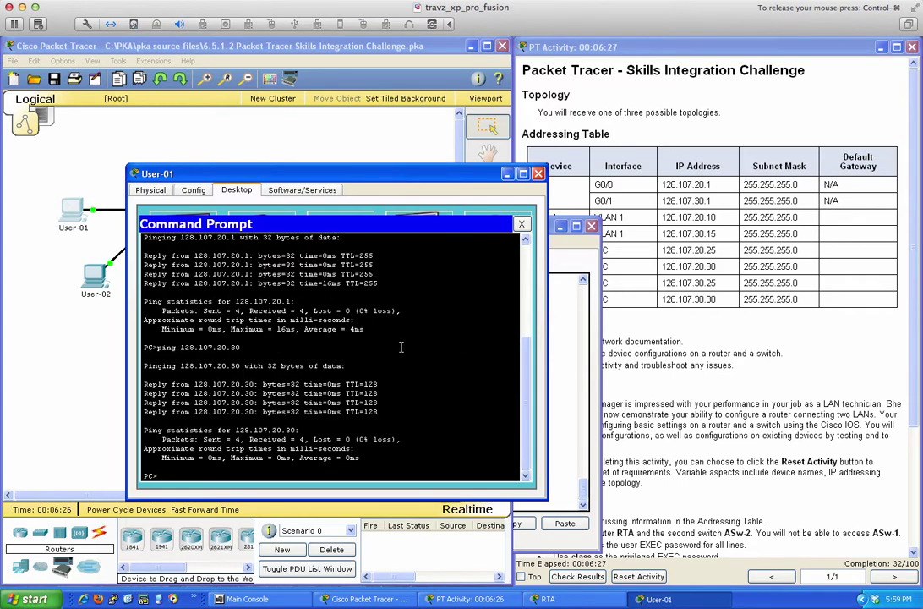
click(538, 174)
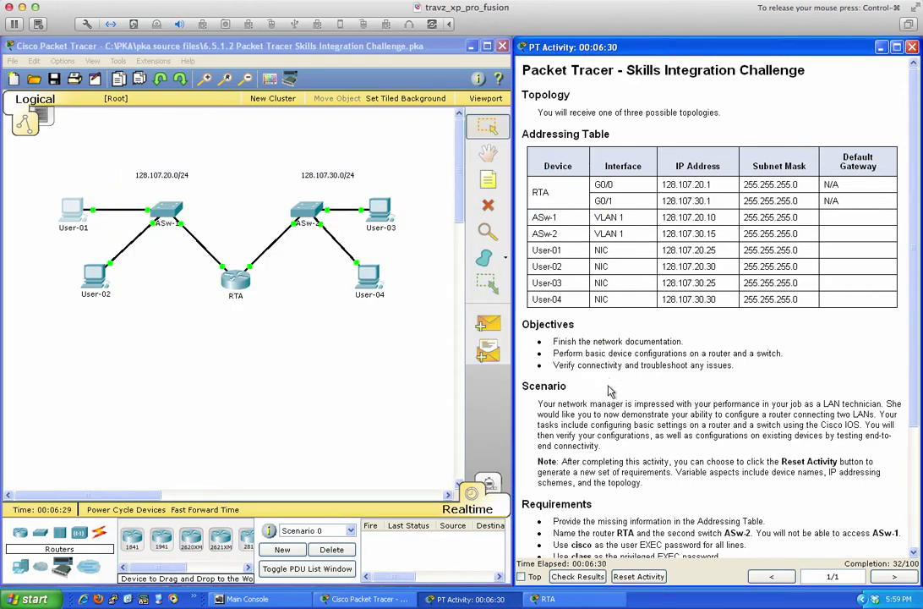
Open the second switch's CLI and enter global configuration mode with en and conf t.
scroll(632, 354, down, 5)
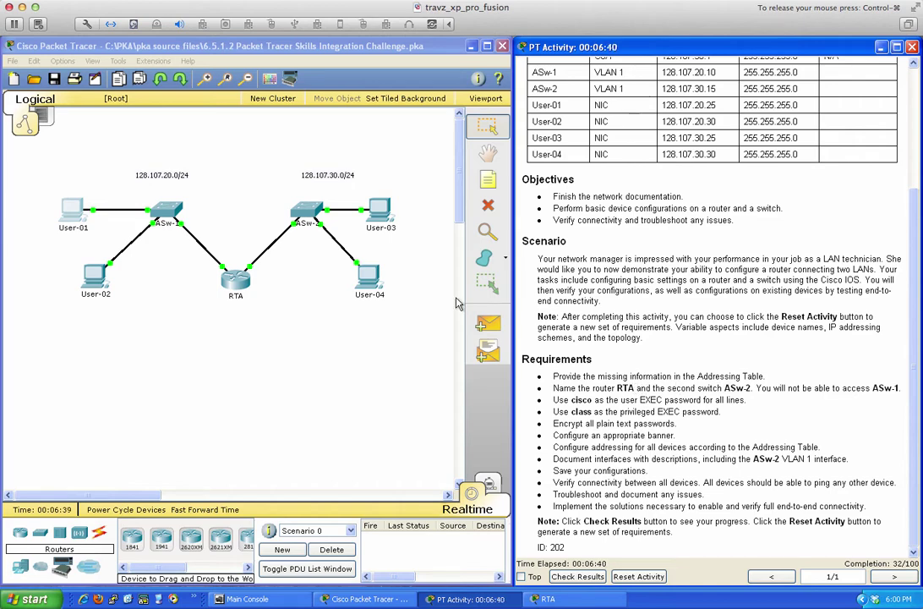
click(309, 221)
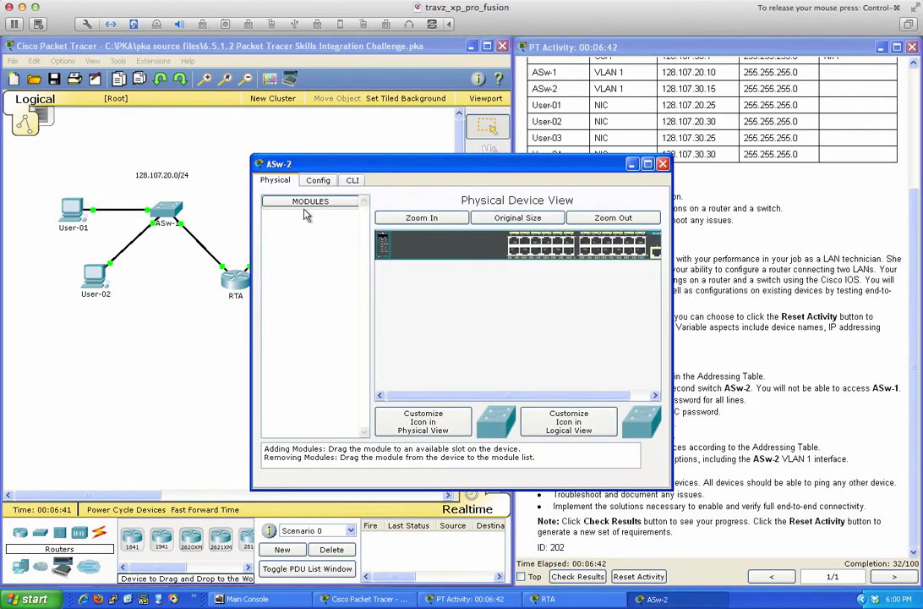
click(351, 180)
drag(322, 163, 254, 183)
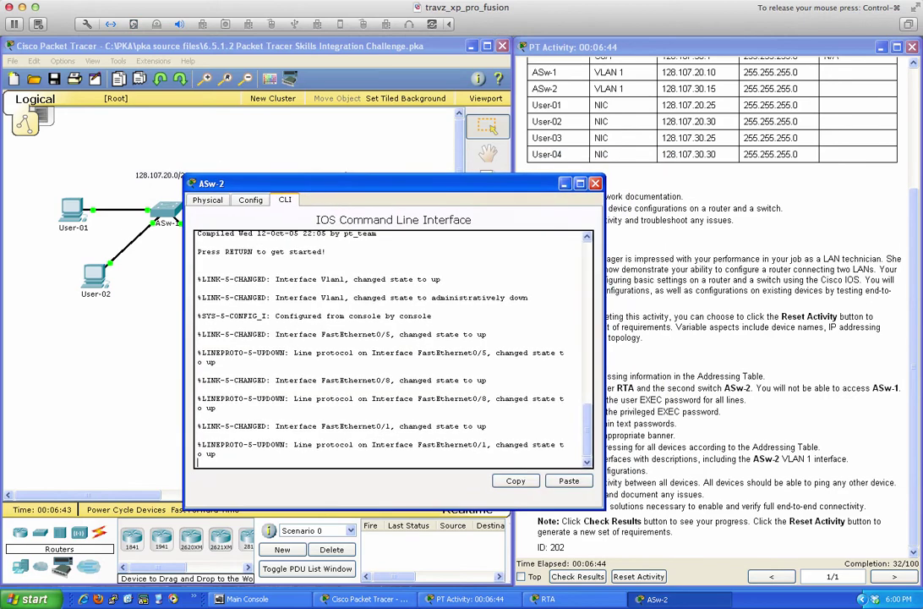
key(Return)
key(Return)
key(Return)
key(Return)
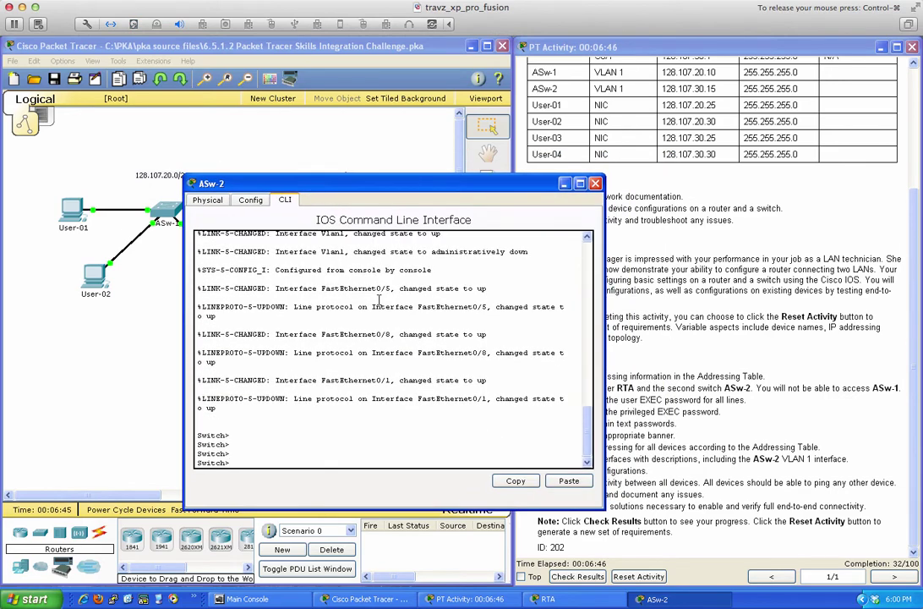
text(en)
key(Return)
key(Return)
text(conf )
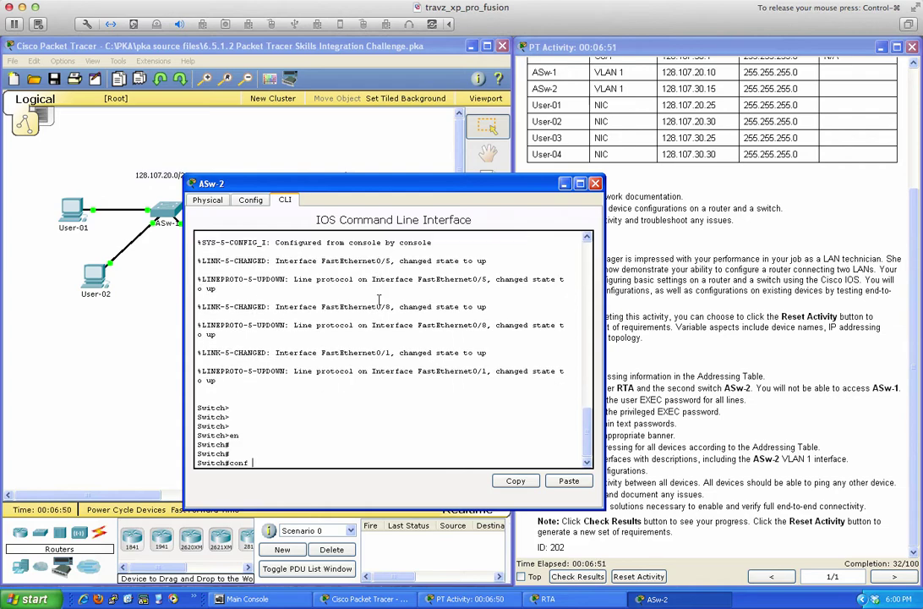
text(t)
key(Return)
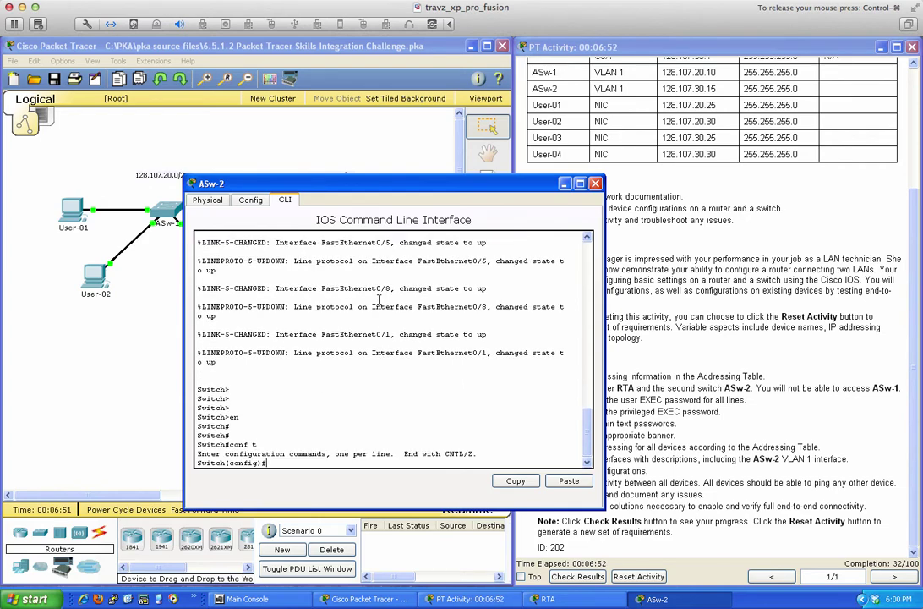
Set the switch hostname to ASw-2, save with wri mem, and close the window.
text(hos)
key(Tab)
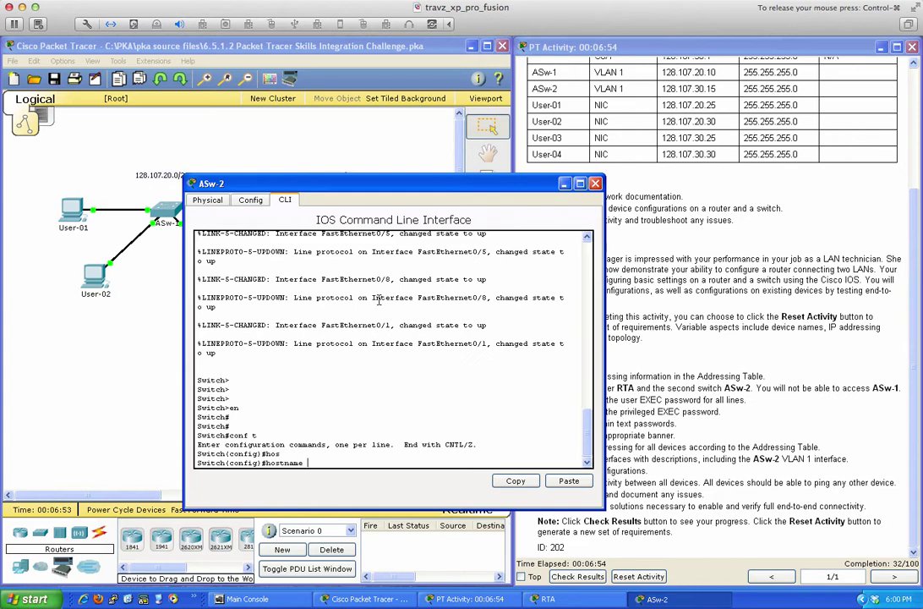
text(ASw-2)
key(Return)
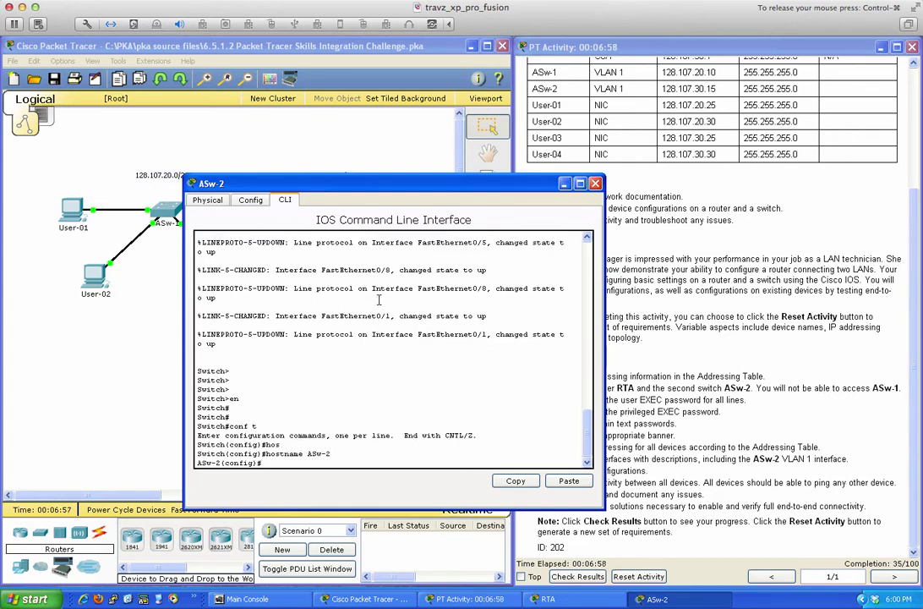
text(end)
key(Return)
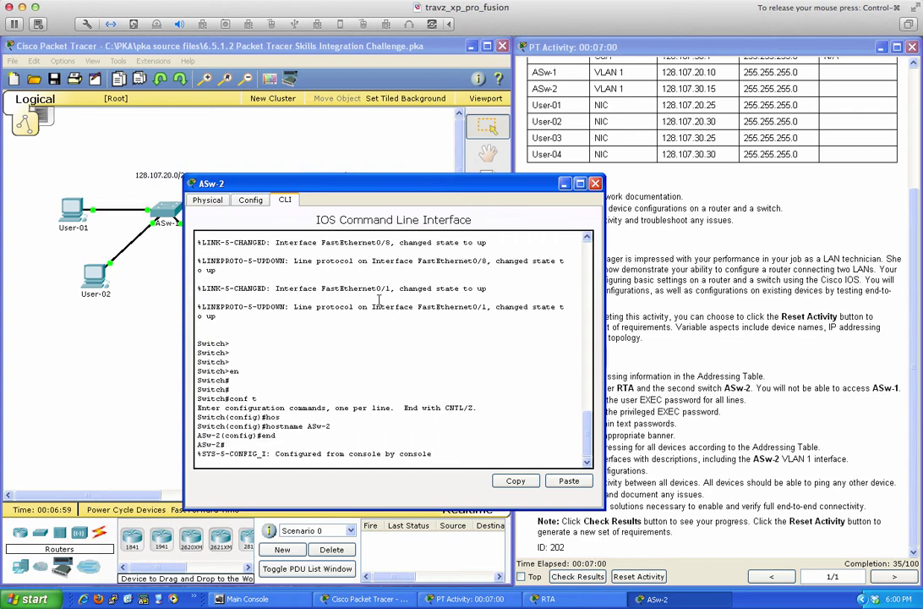
key(Return)
key(Return)
key(Return)
text(wri mem)
key(Return)
key(Return)
key(Return)
key(Return)
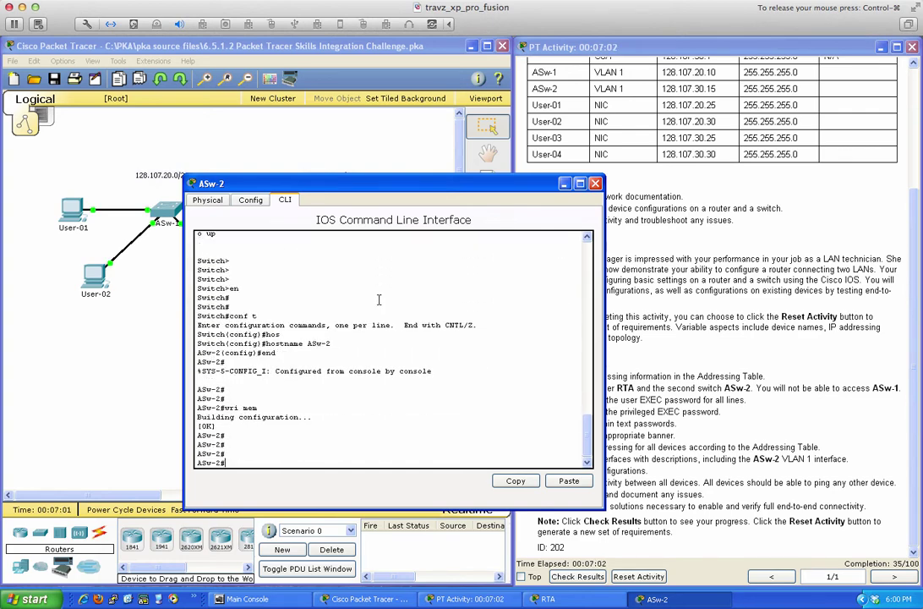
key(Return)
key(Return)
click(595, 183)
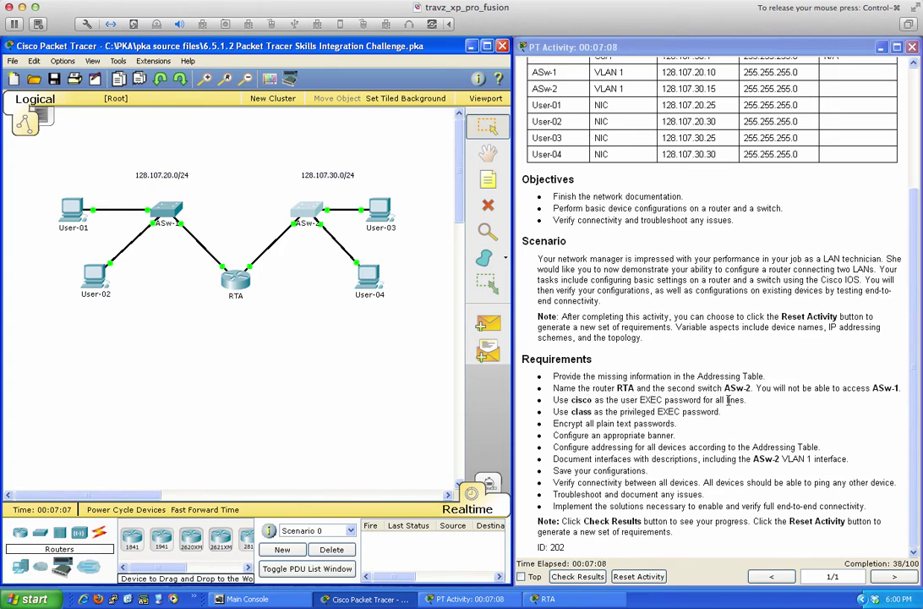
On RTA, give console line 0 the user EXEC password and require login.
click(236, 278)
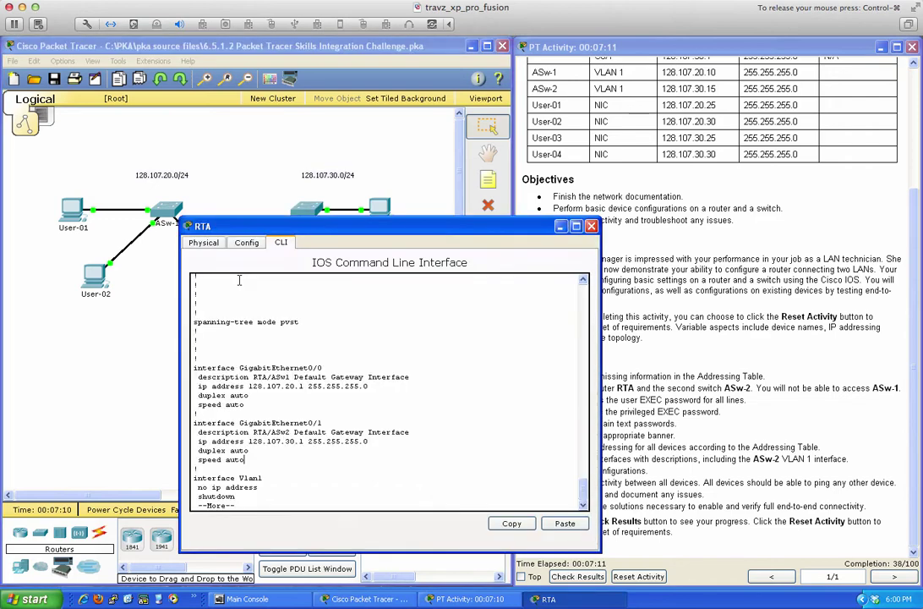
drag(344, 240, 207, 226)
key(space)
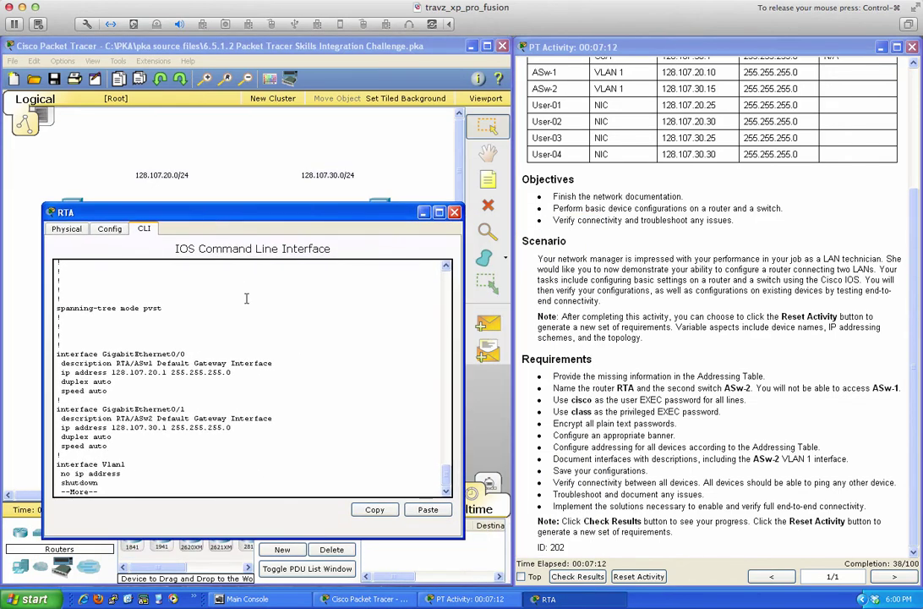
key(Return)
key(Return)
key(Return)
key(Return)
key(Return)
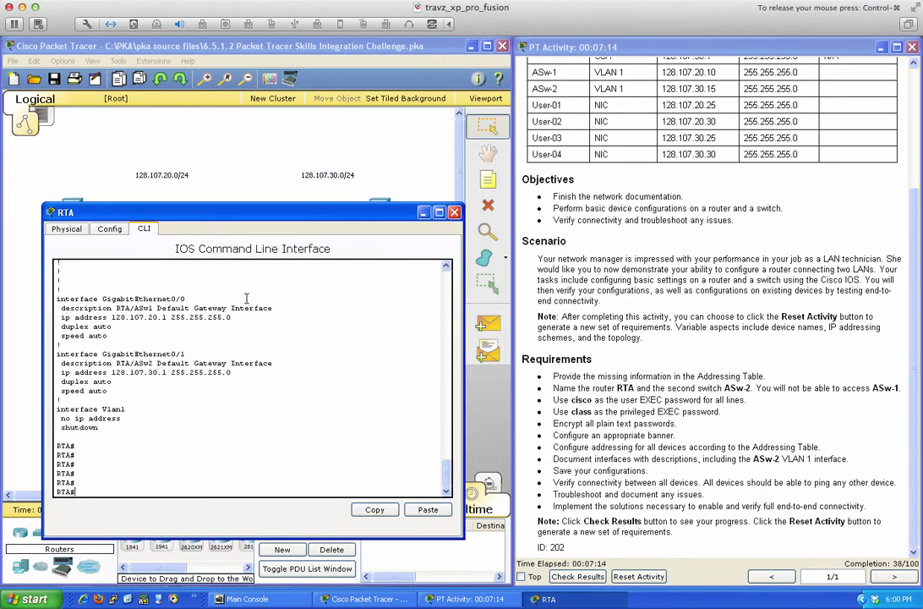
text(conf t)
key(Return)
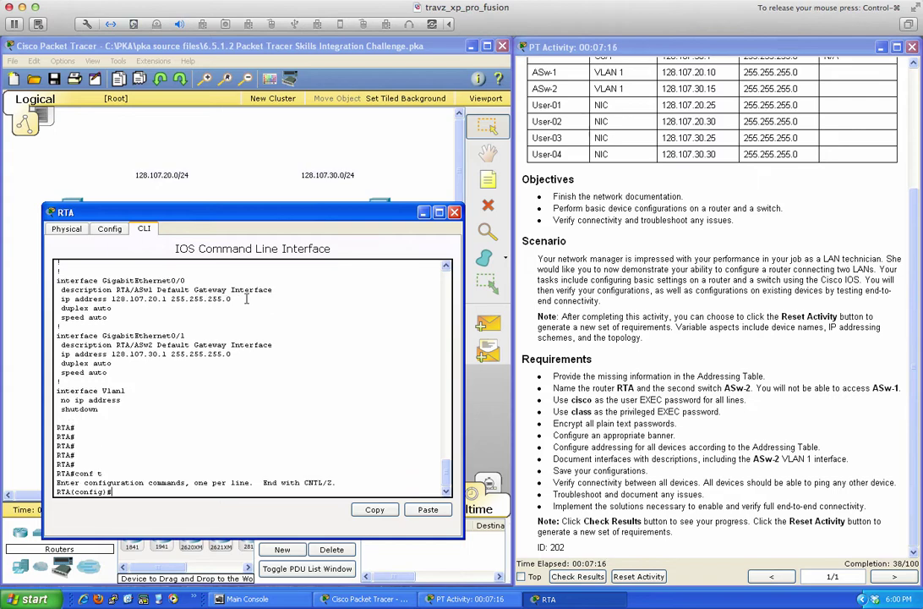
text(line con 0)
key(Return)
text(password )
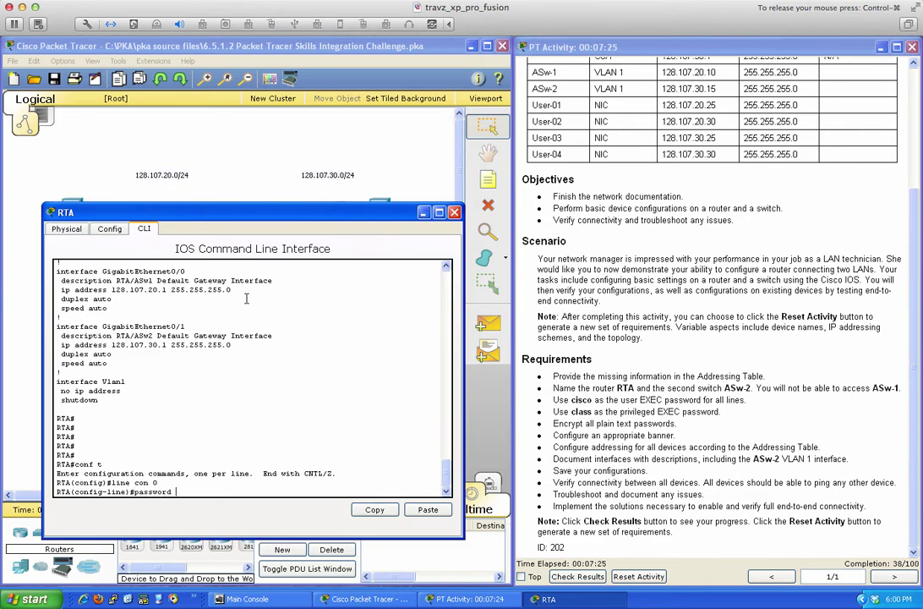
text(cisco)
key(Return)
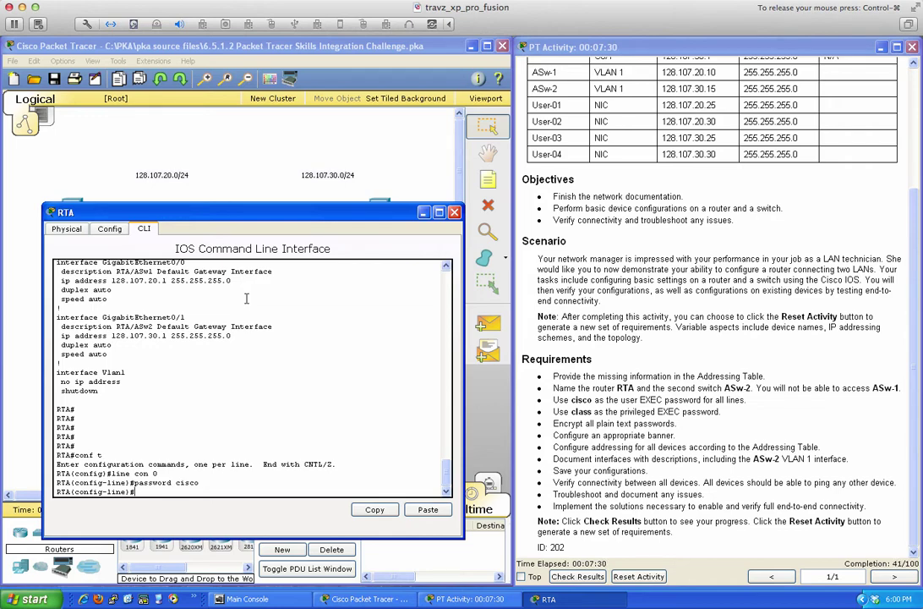
text(login)
key(Return)
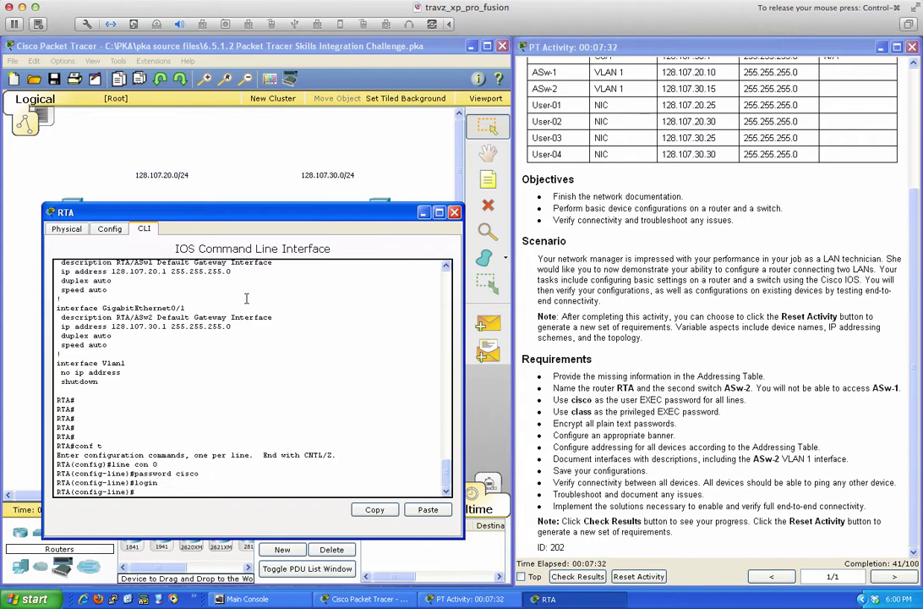
Give vty lines 0 15 the same password with login required, then exit line configuration.
text(line vty 0 15)
key(Return)
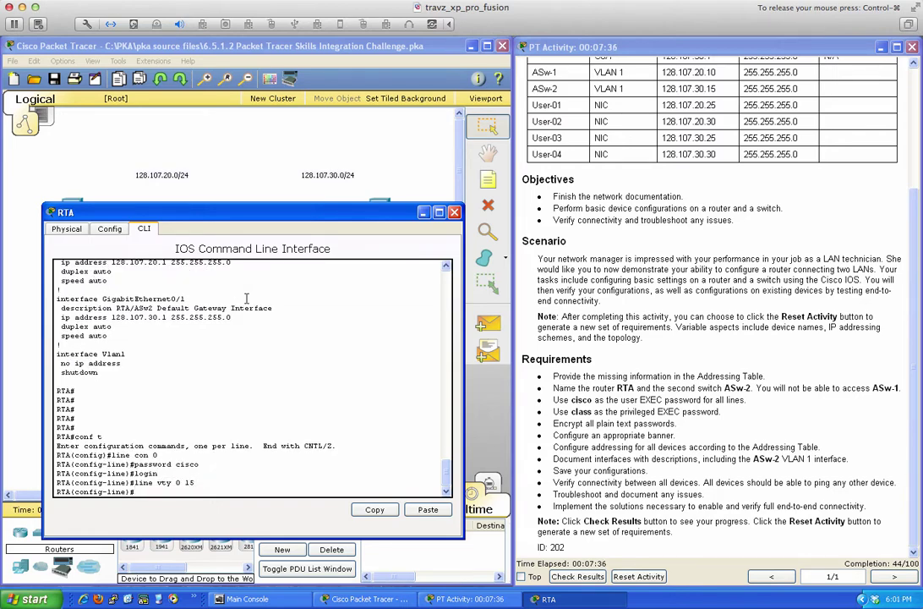
text(password cisco)
key(Return)
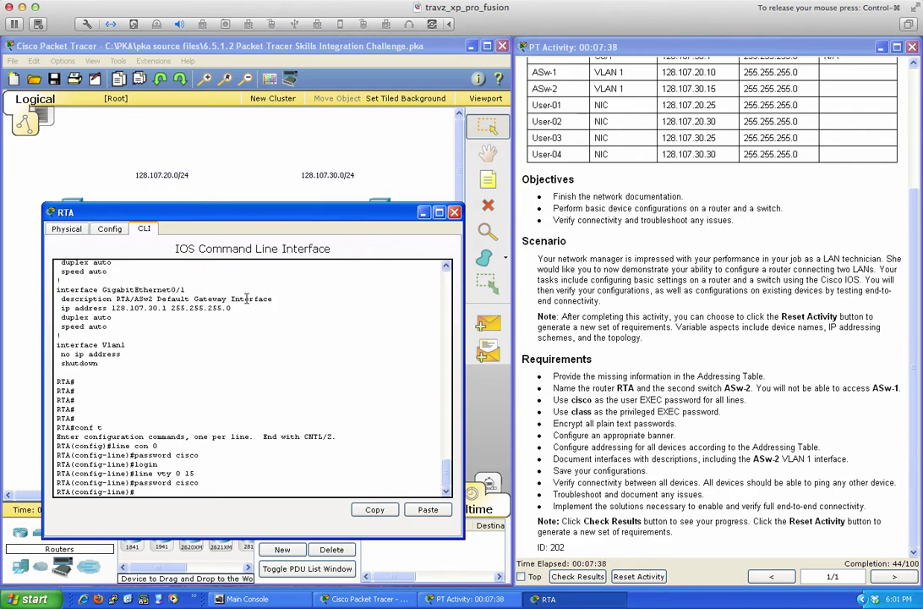
text(login)
key(Return)
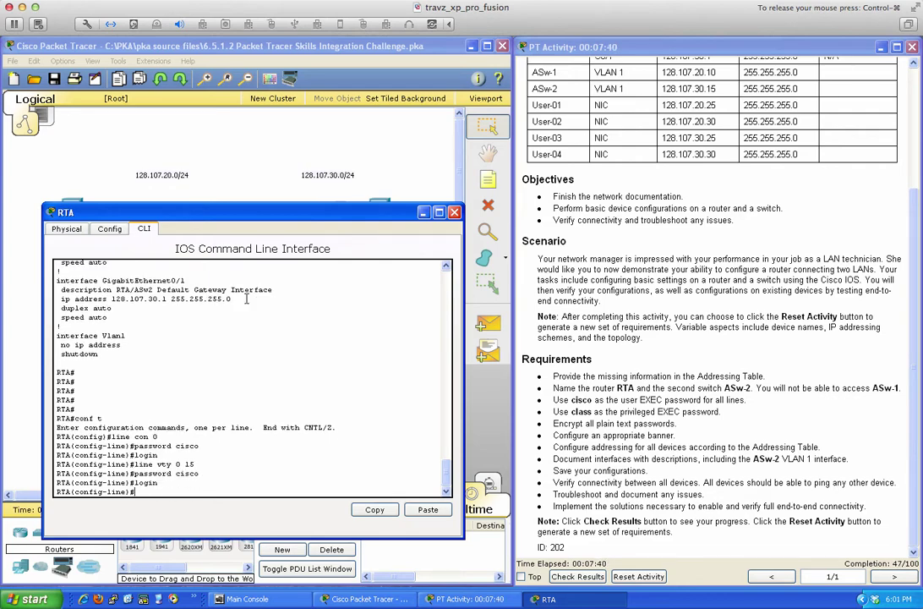
key(Return)
key(Return)
text(ex)
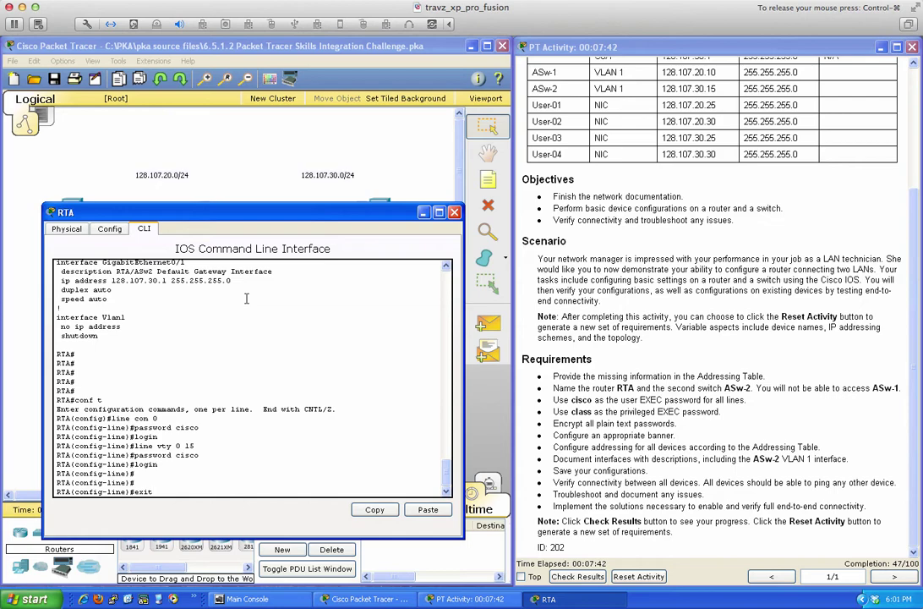
text(it)
key(Return)
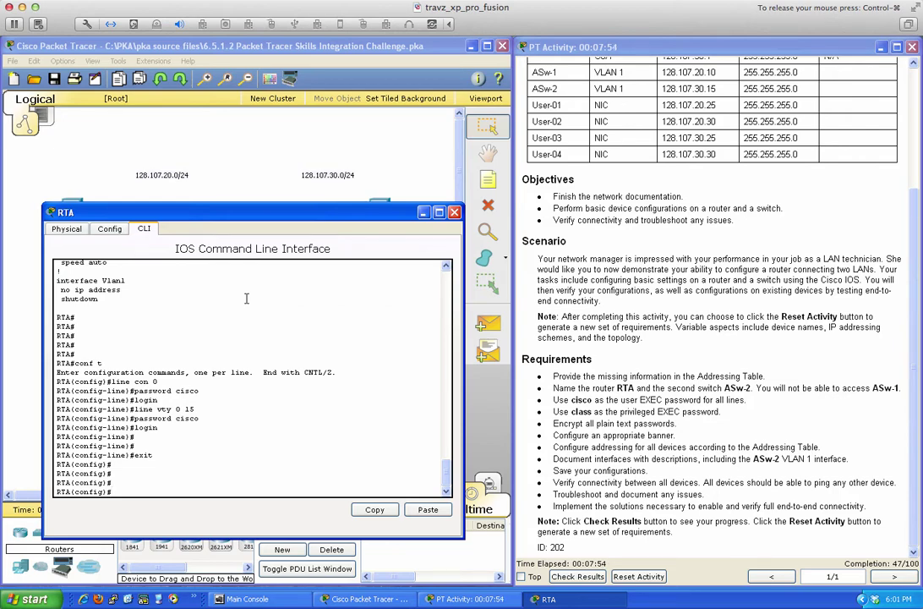
Set RTA's privileged EXEC enable secret.
text(en)
key(Tab)
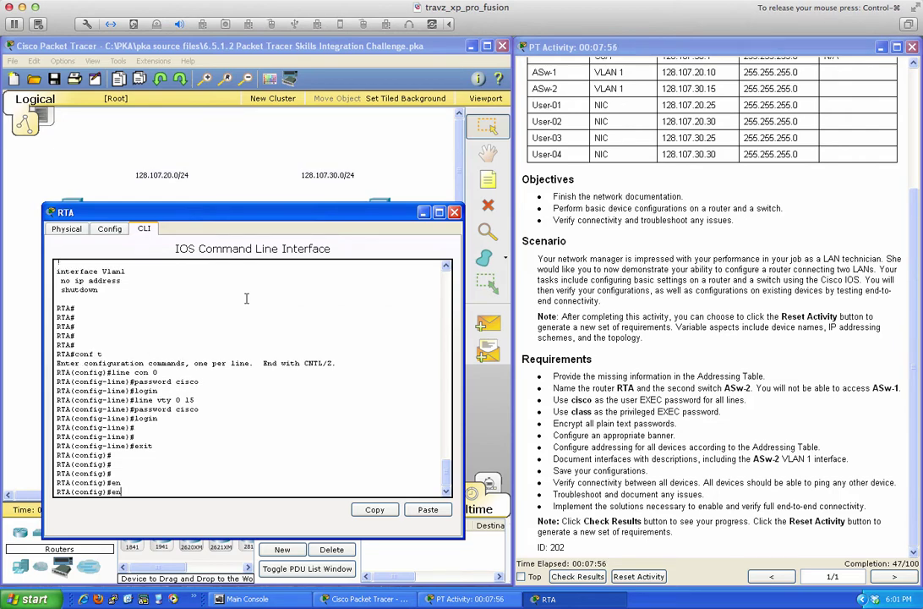
text(able)
key(Tab)
text(se)
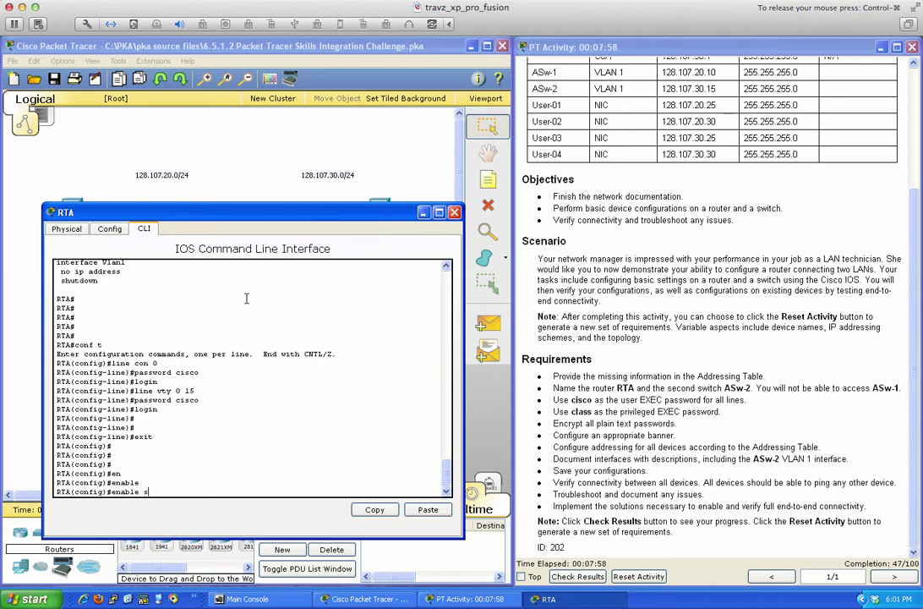
key(Tab)
text(?)
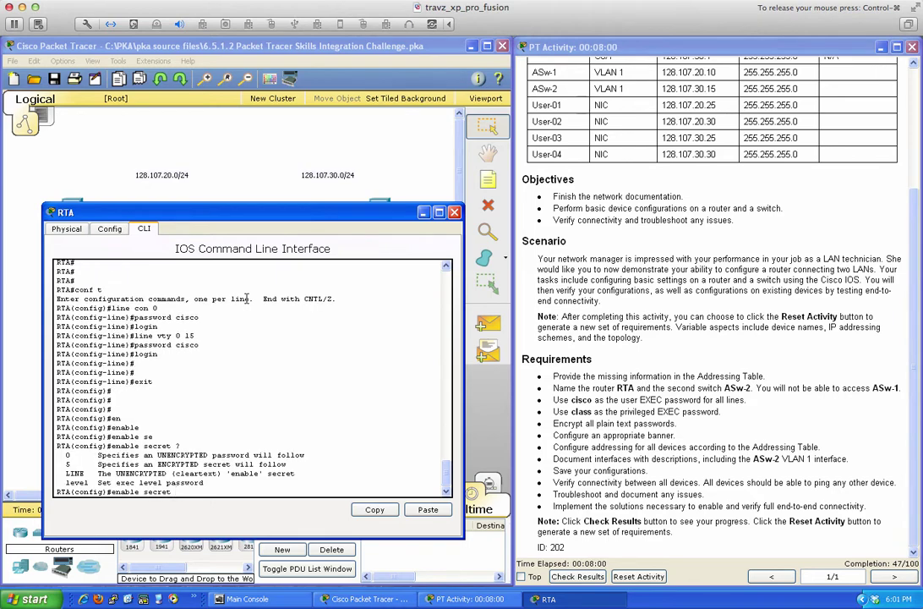
text(0 class)
key(Return)
key(Return)
key(Return)
key(Return)
key(Return)
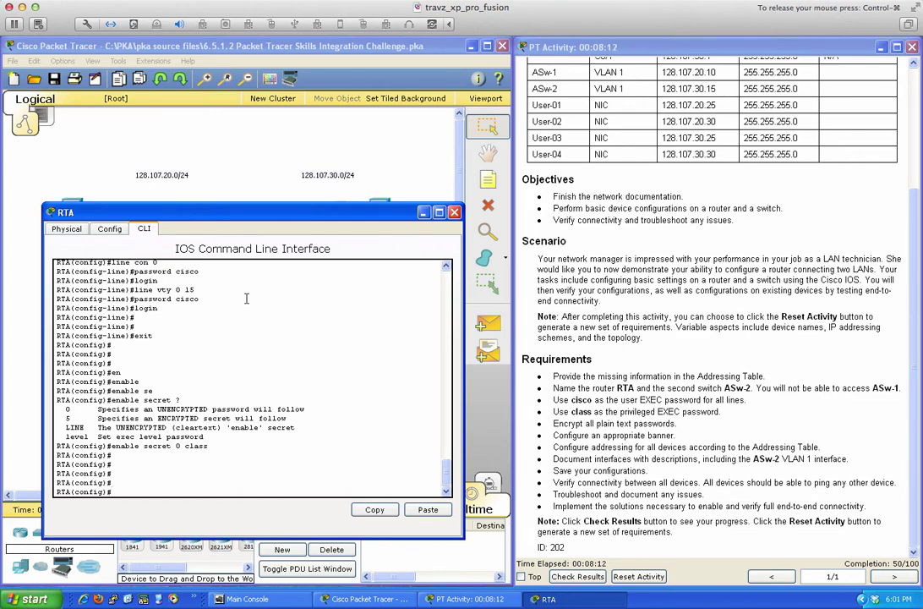
Turn on service password-encryption on RTA.
text(ser)
key(Tab)
text(pas)
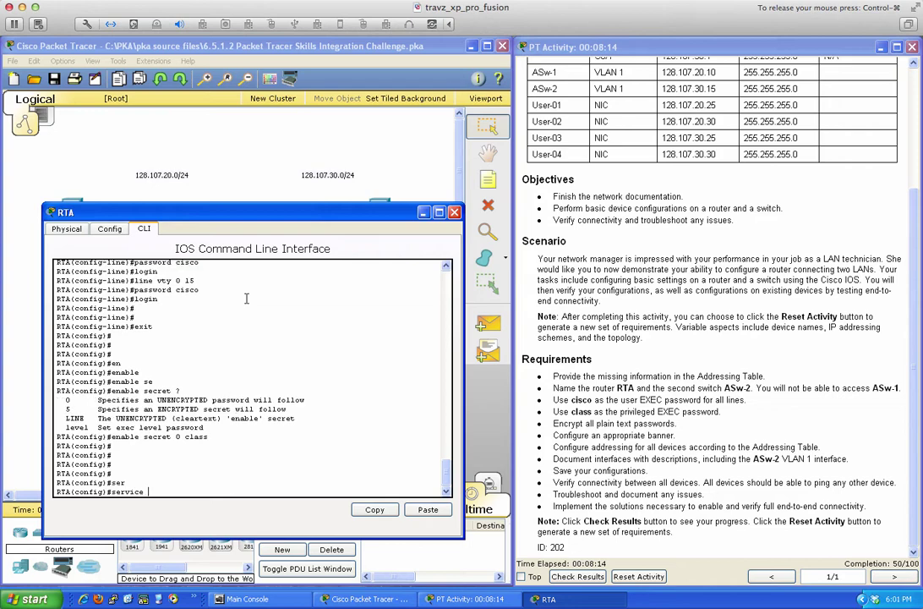
key(Tab)
key(Return)
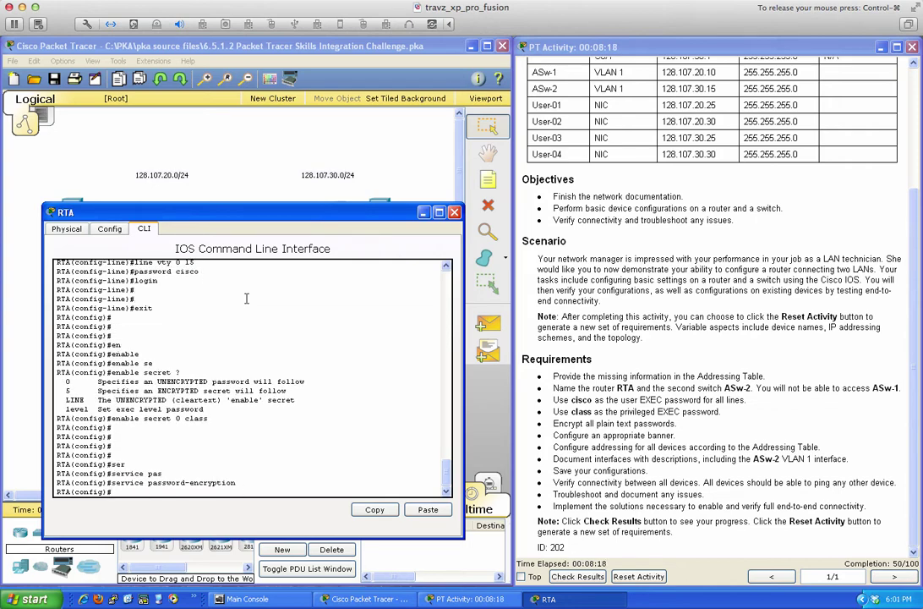
Add the MOTD banner 'Any unauthorized access is not allowed' to RTA.
text(bann)
key(Tab)
text(mot)
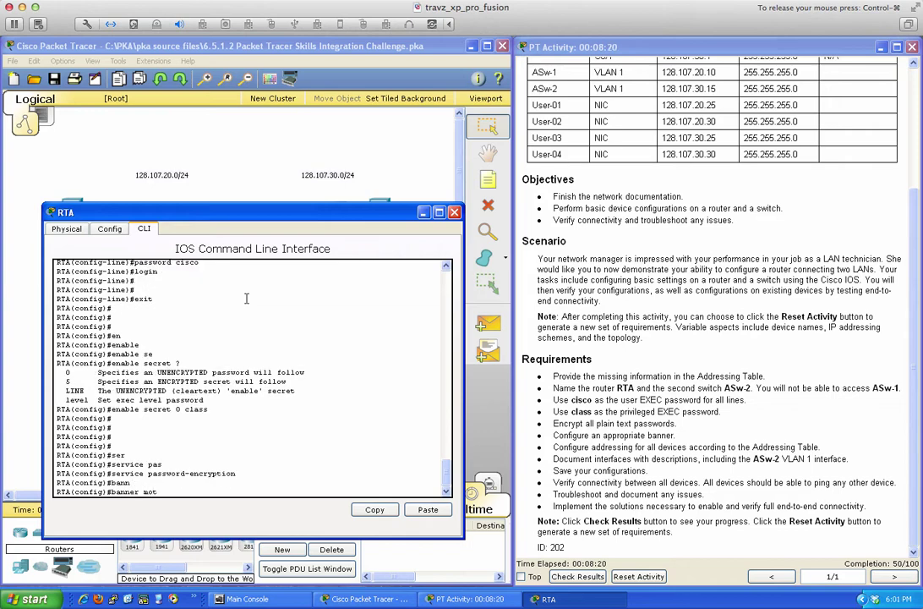
text(d #)
key(Return)
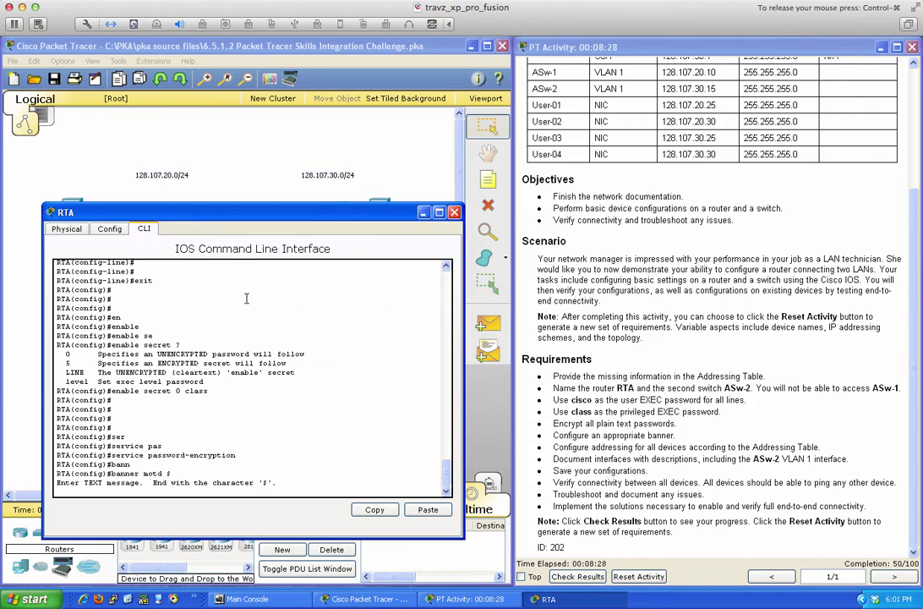
text(Any unauthorized access is not allowed)
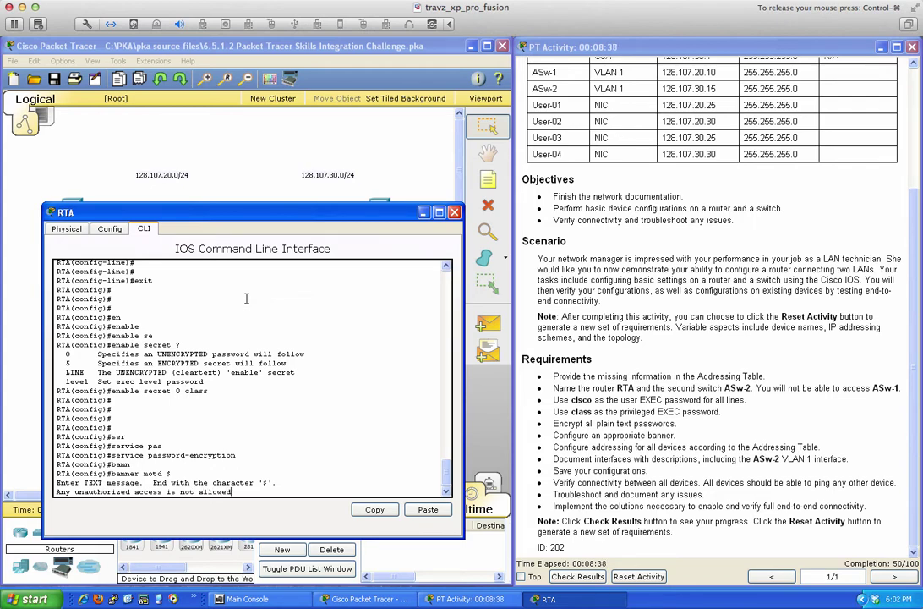
key(Return)
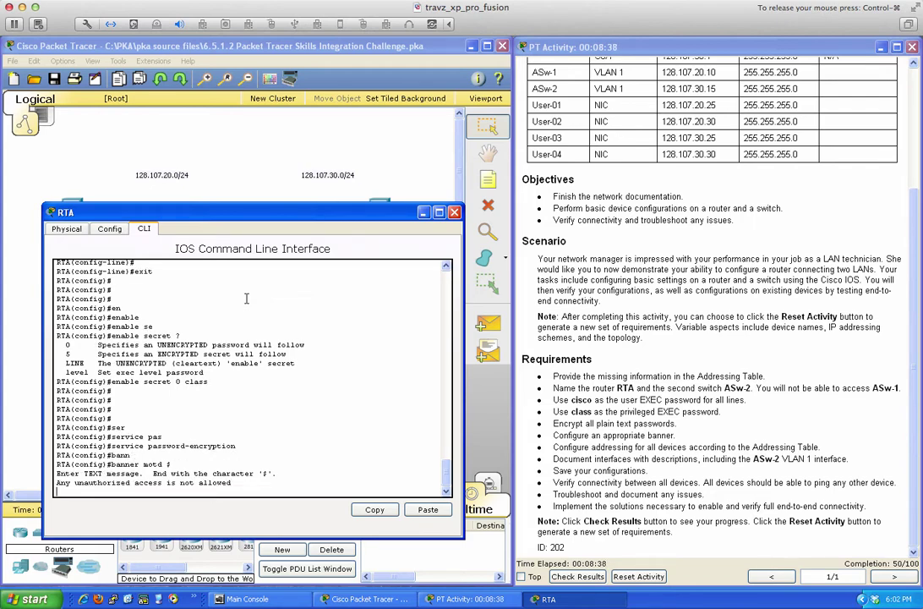
text($)
key(Return)
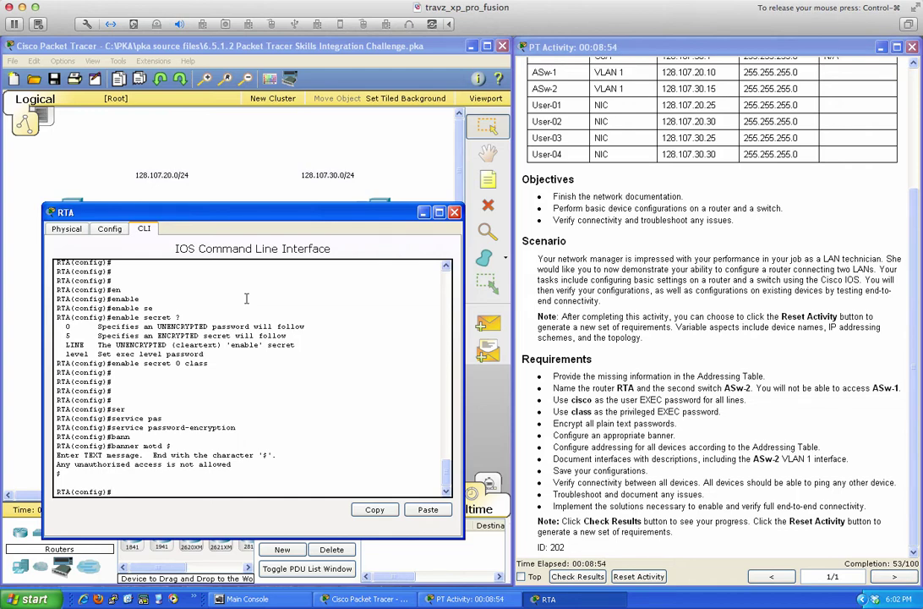
Leave configuration mode, save RTA's configuration with wri mem, and close its console.
text(end)
key(Return)
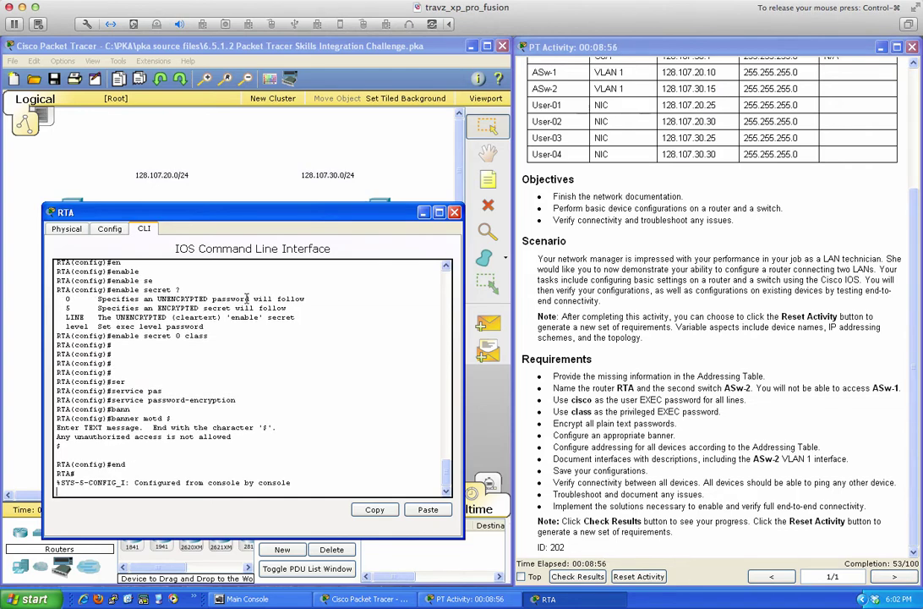
key(Return)
key(Return)
text(wri mem)
key(Return)
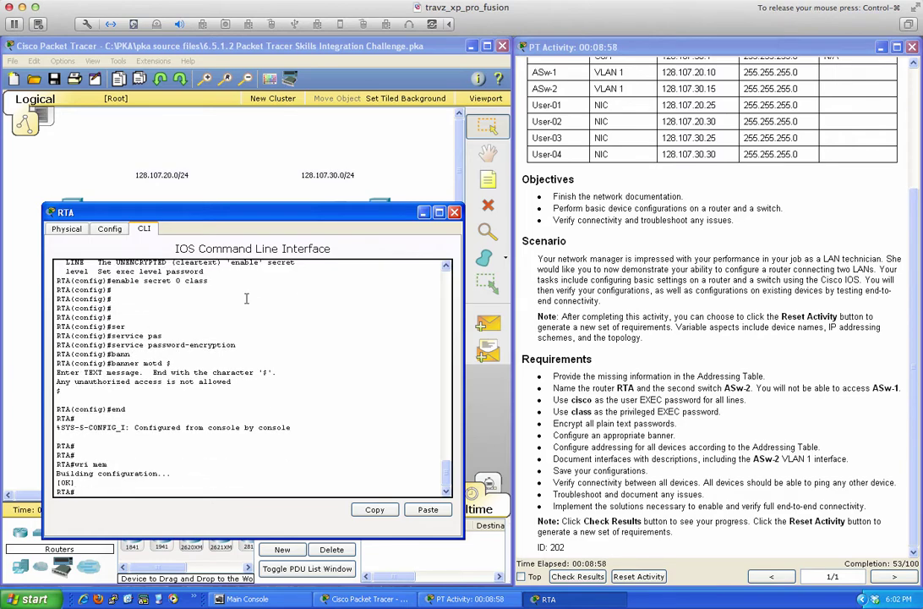
click(454, 211)
Open ASw-2's console and review its running configuration with sh r.
click(307, 211)
drag(467, 164, 294, 218)
text(sh r)
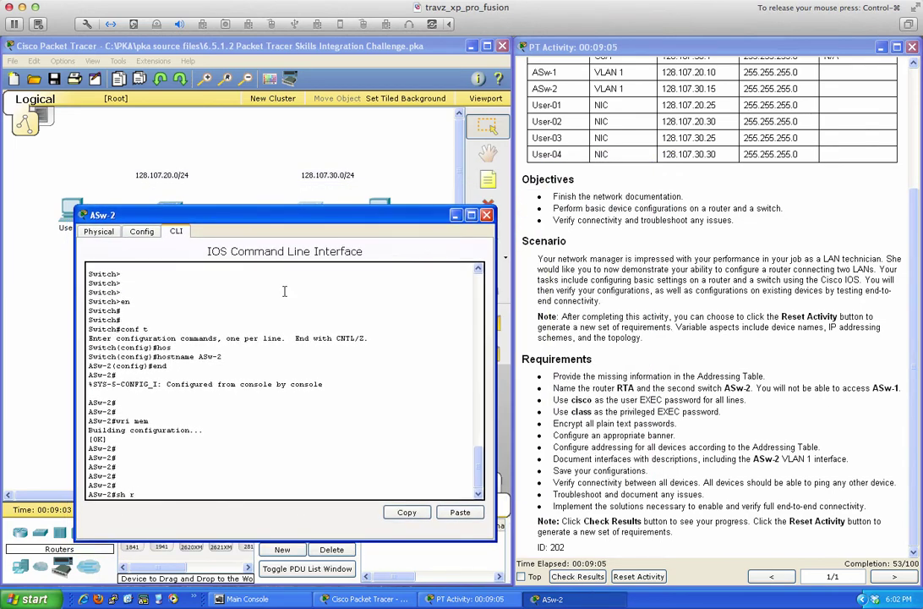
key(Return)
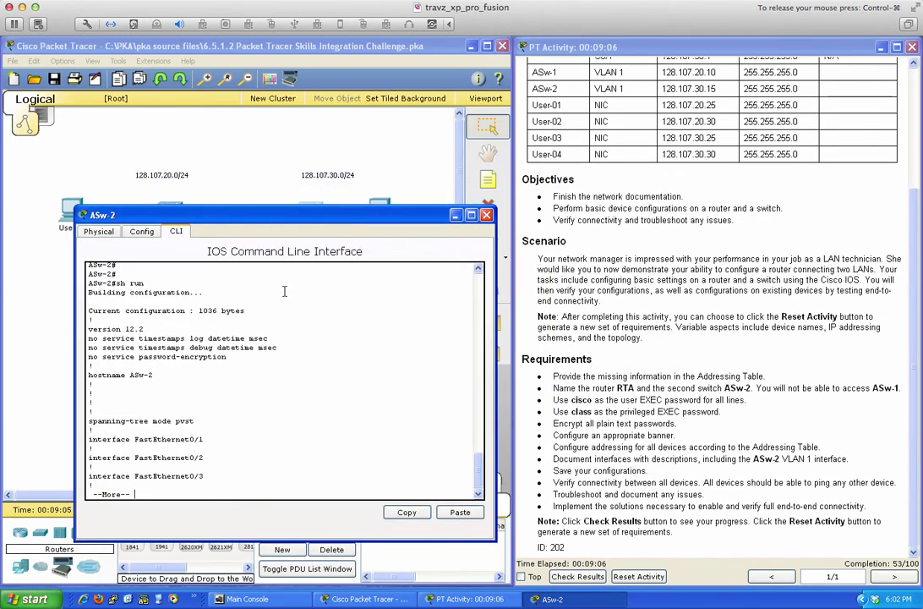
key(space)
key(space)
key(space)
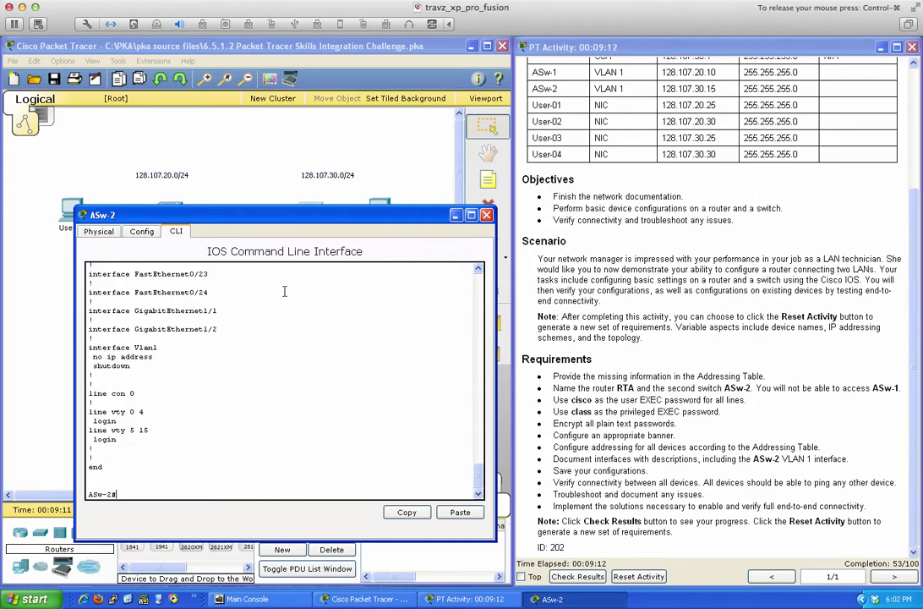
In global configuration mode, set ASw-2's unencrypted enable secret.
text(conf t)
key(Return)
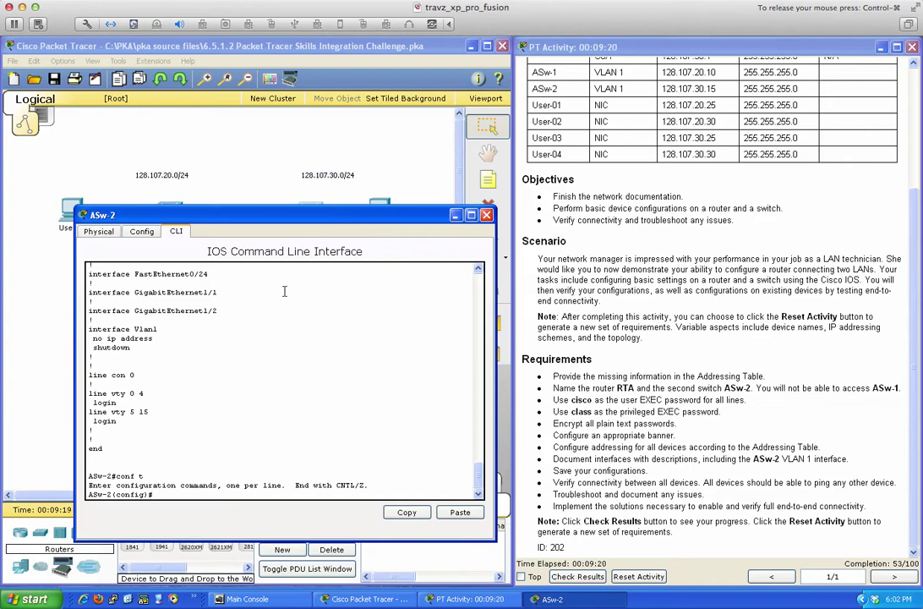
text(en)
key(Tab)
text(a)
key(Tab)
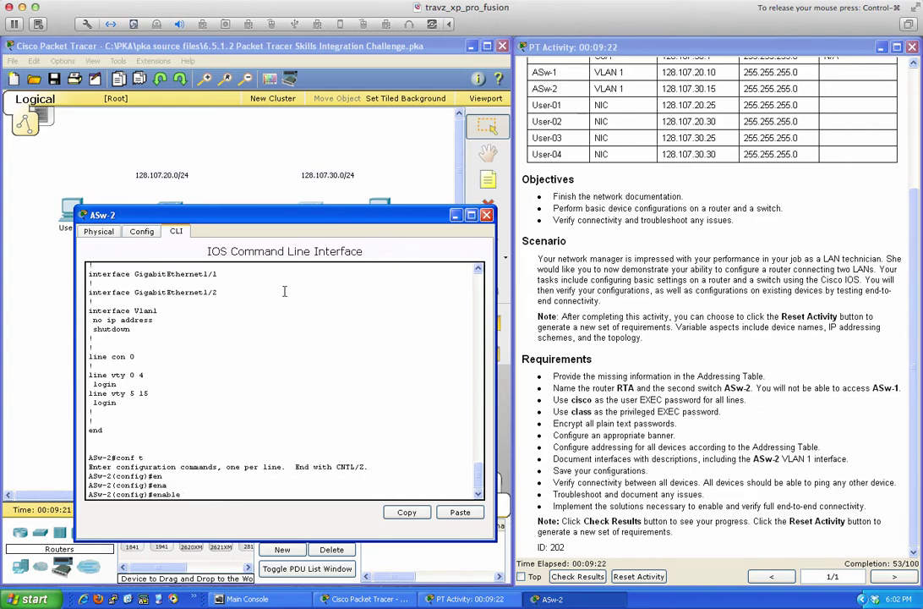
text(se)
key(Tab)
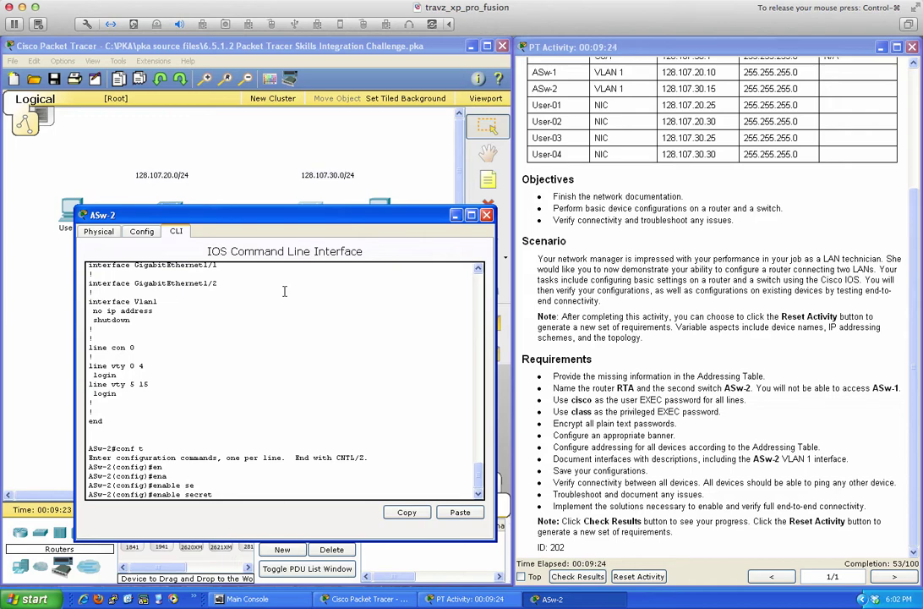
text(cisco)
key(BackSpace)
key(BackSpace)
key(BackSpace)
key(BackSpace)
key(BackSpace)
text(?)
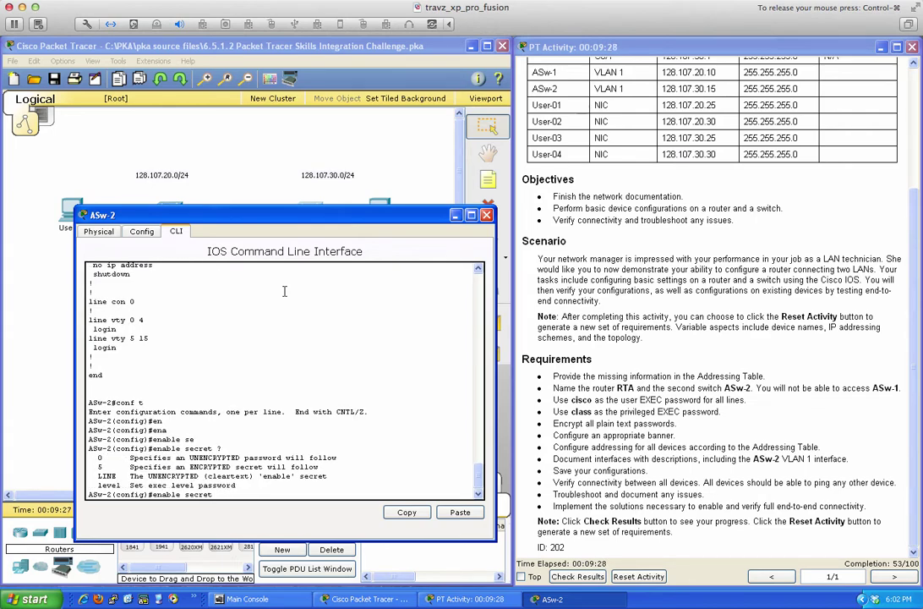
text(0 cisco)
key(Return)
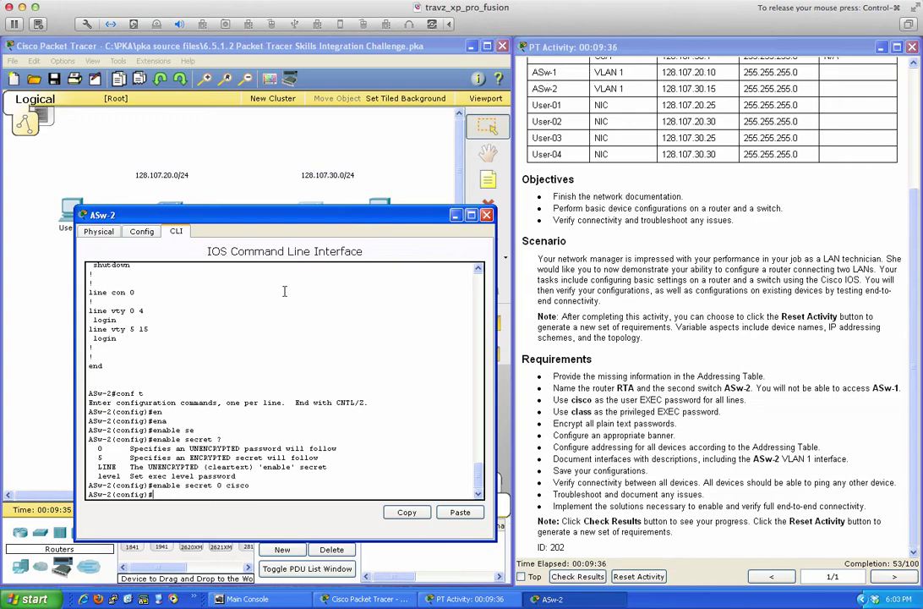
Set ASw-2's enable password, then exit.
text(en)
key(Tab)
text(a)
key(Tab)
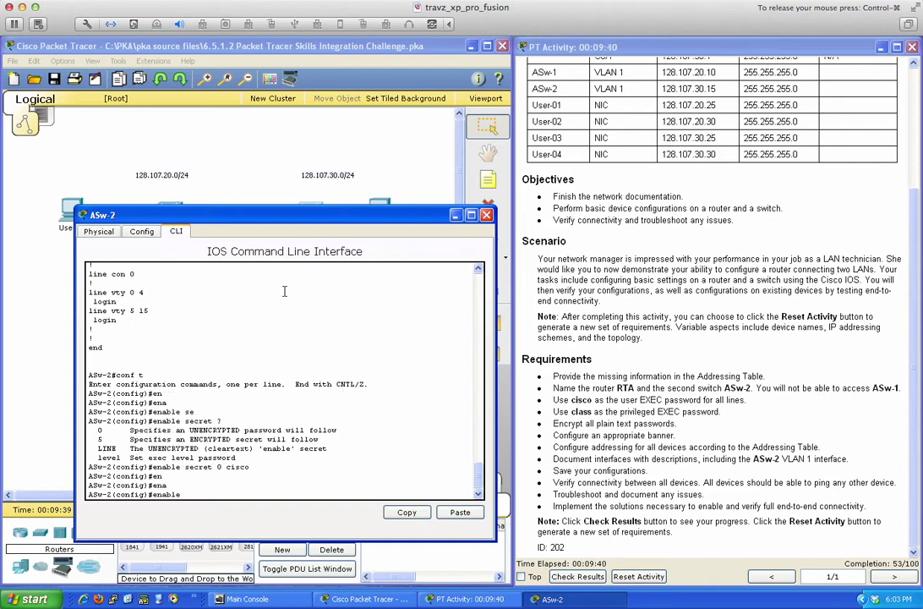
text(password 0 class)
key(Return)
text(exit)
key(Return)
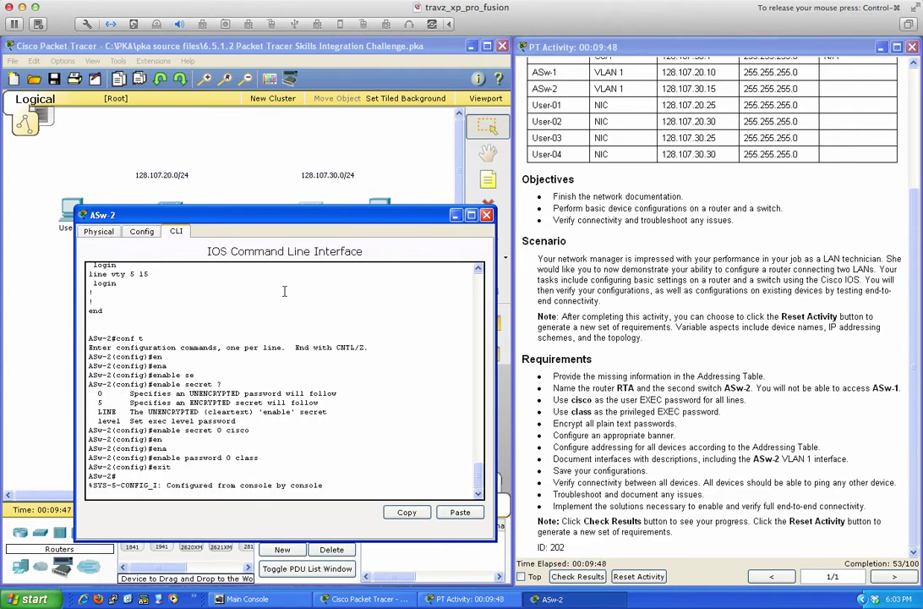
Log out of ASw-2 and re-enter privileged EXEC mode with the privileged password.
key(Return)
key(Return)
key(Return)
text(exit)
key(Return)
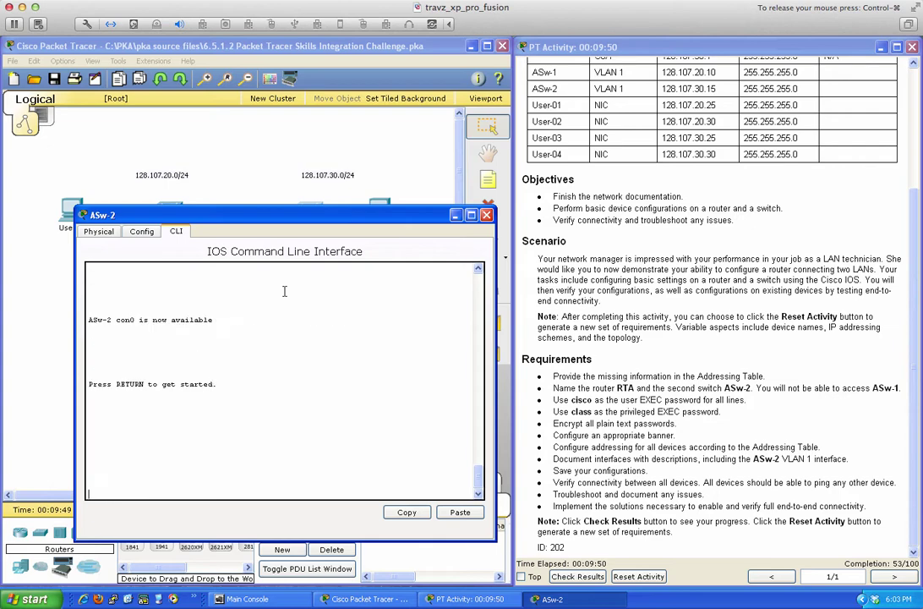
key(Return)
key(Return)
key(Return)
key(Return)
text(en)
key(Return)
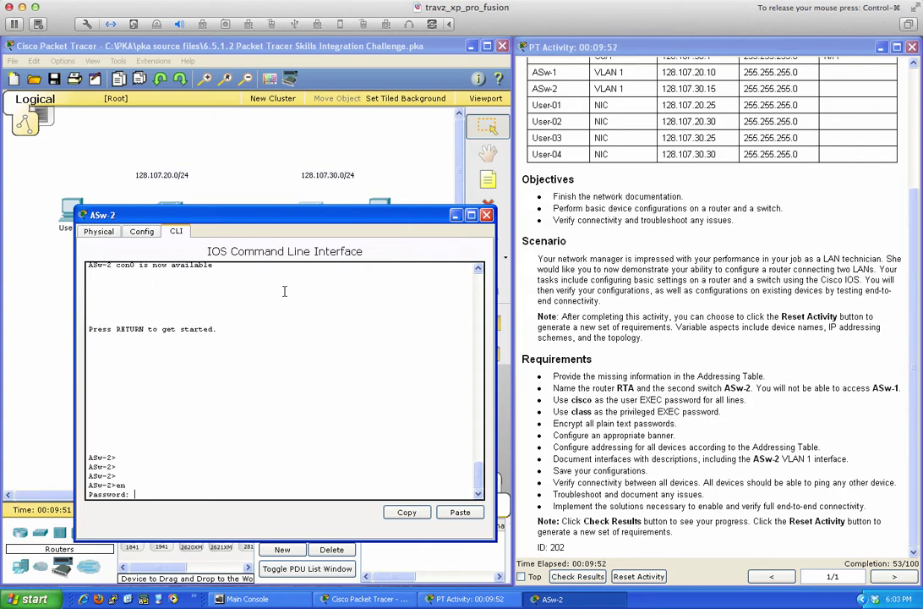
key(Return)
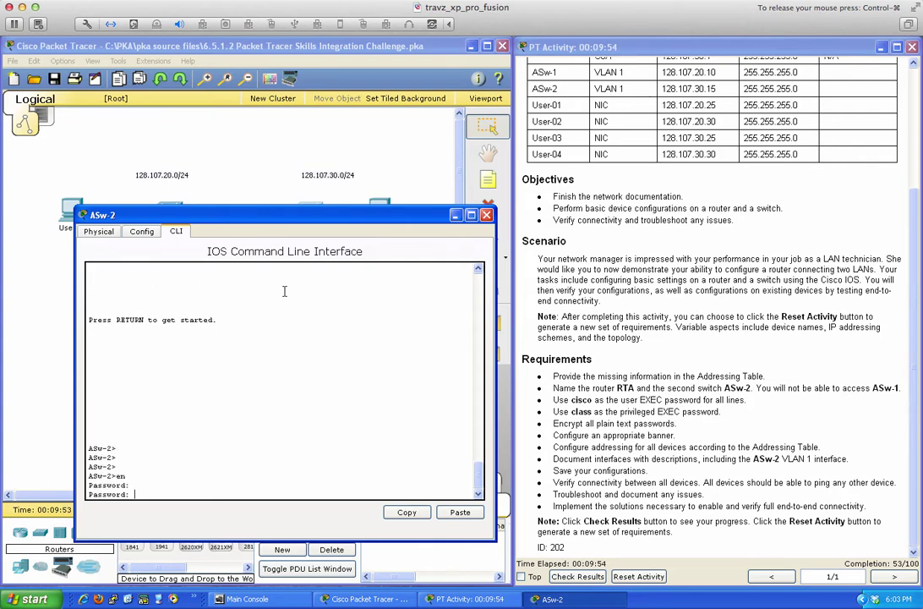
text(class)
key(Return)
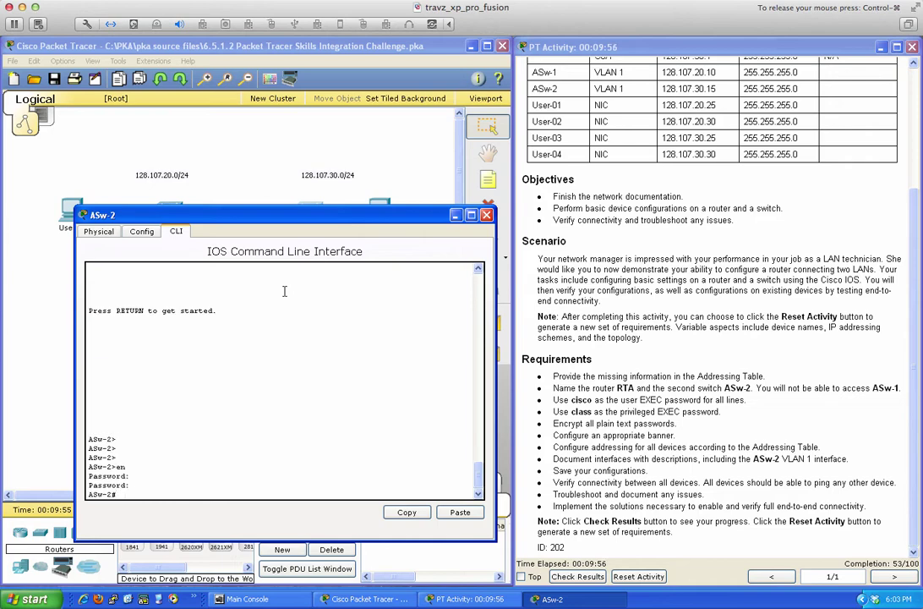
key(Return)
key(Return)
key(Return)
key(Return)
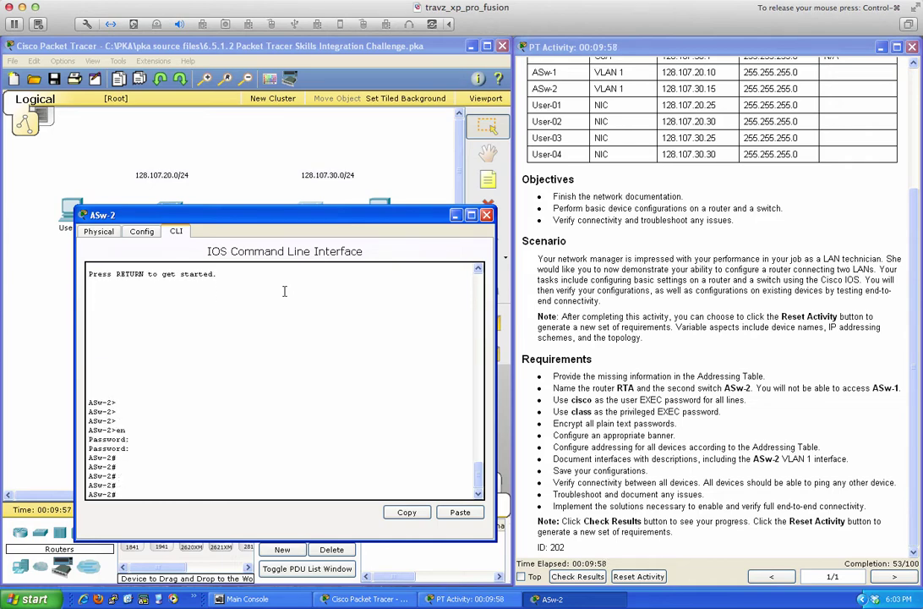
Set ASw-2's enable secret again in global configuration mode.
text(conf t)
key(Return)
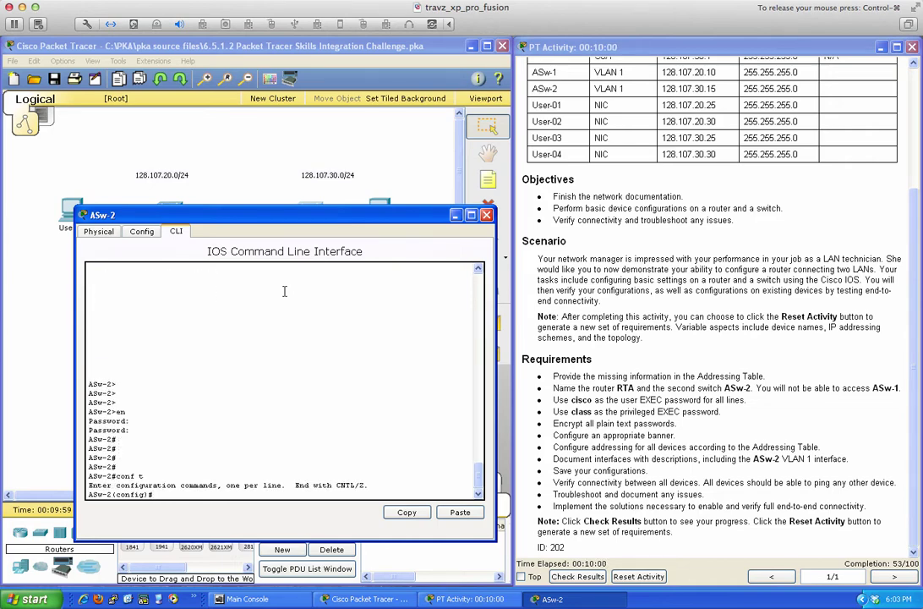
key(Return)
key(Return)
key(Return)
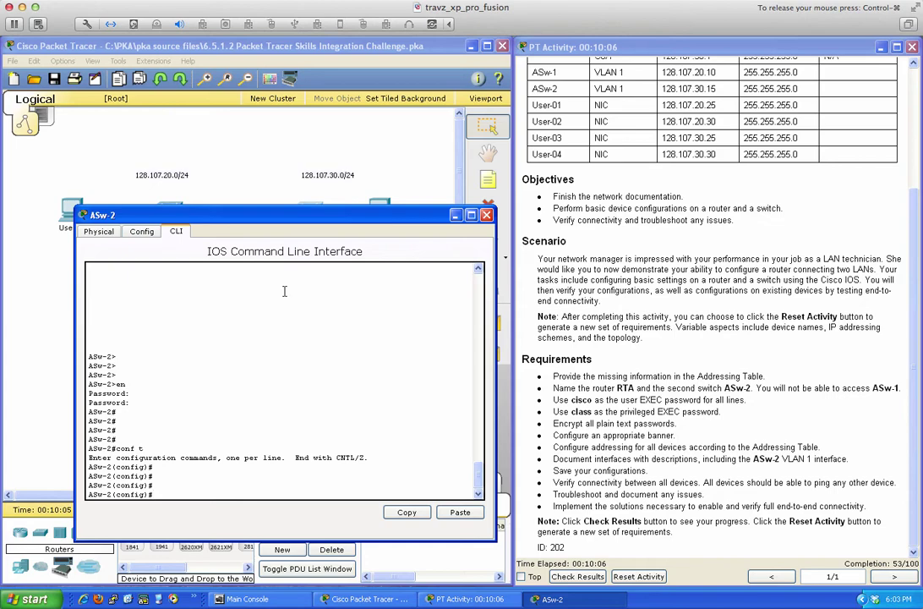
text(enabl)
key(Tab)
text(s)
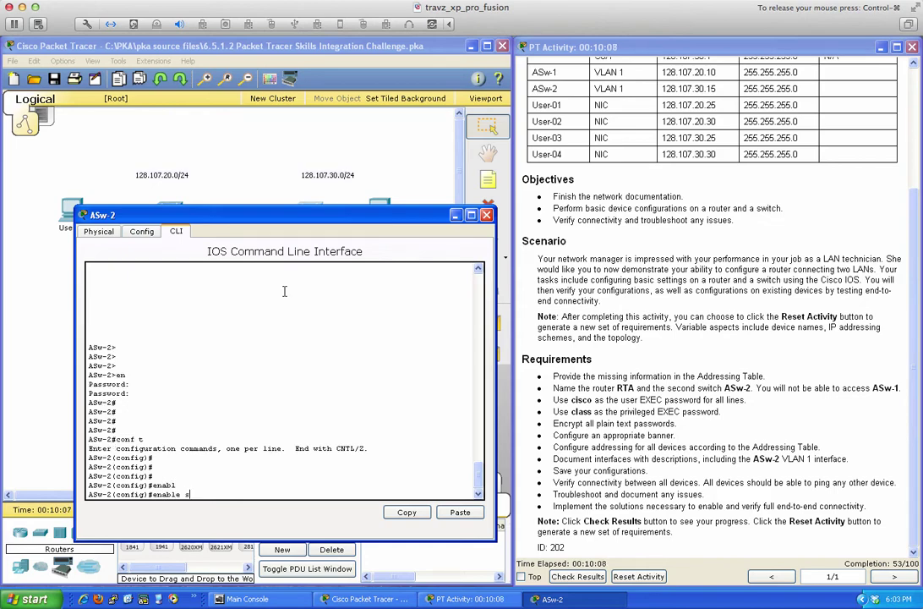
text(ec)
key(Tab)
text(0)
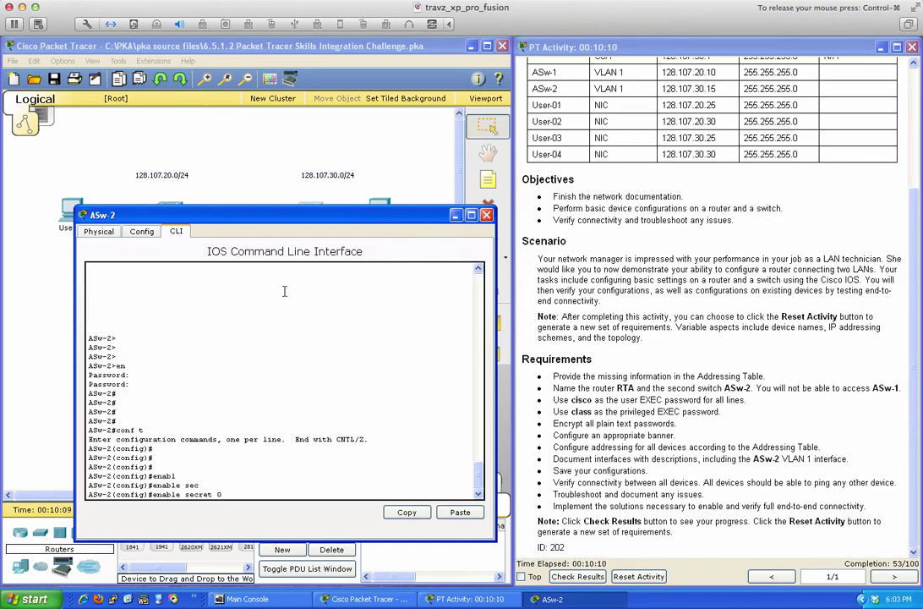
text( class ?)
key(Return)
Log out and confirm the new secret by re-entering ASw-2's privileged mode.
text(end)
key(Return)
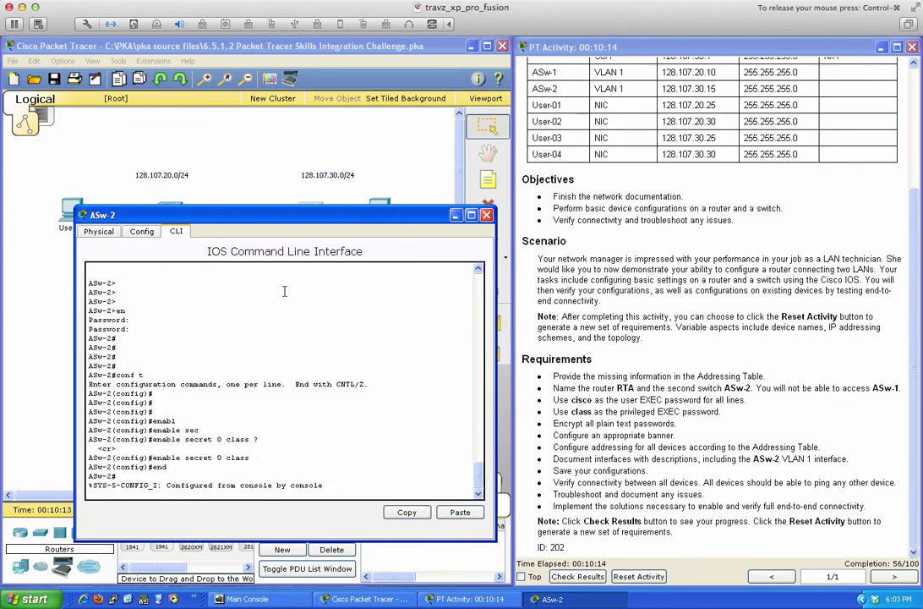
key(Return)
key(Return)
text(exit)
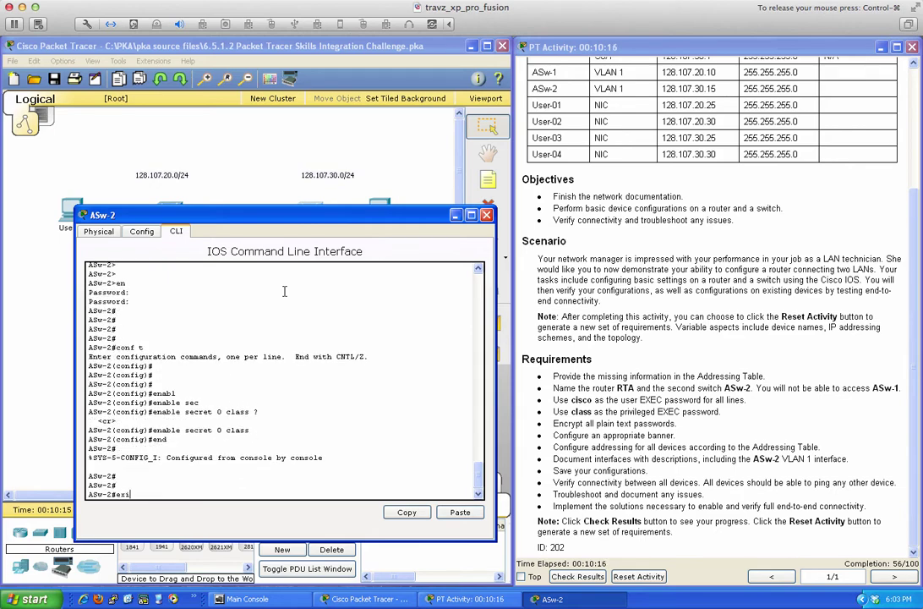
key(Return)
key(Return)
key(Return)
key(Return)
key(Return)
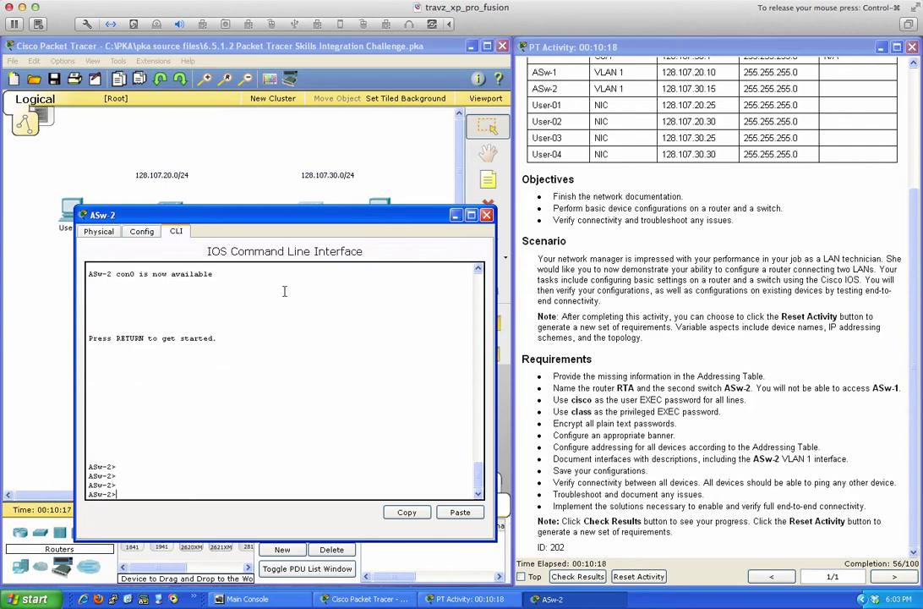
text(en)
key(Return)
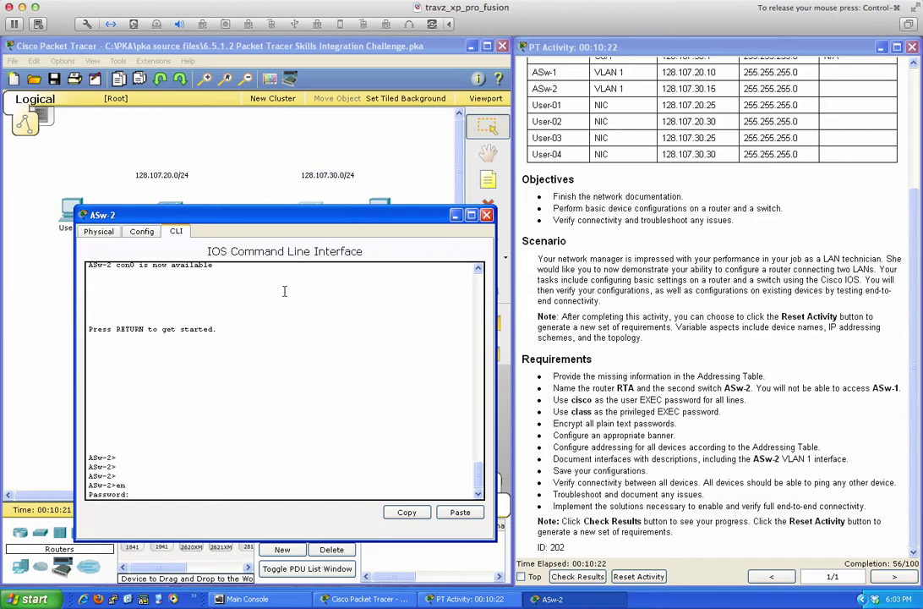
key(Return)
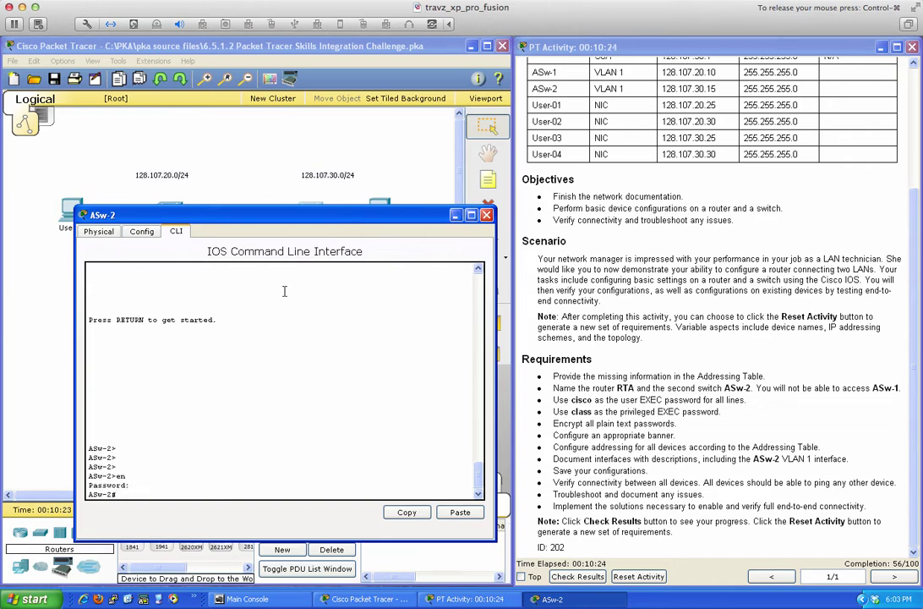
key(Return)
key(Return)
key(Return)
key(Return)
text(conf)
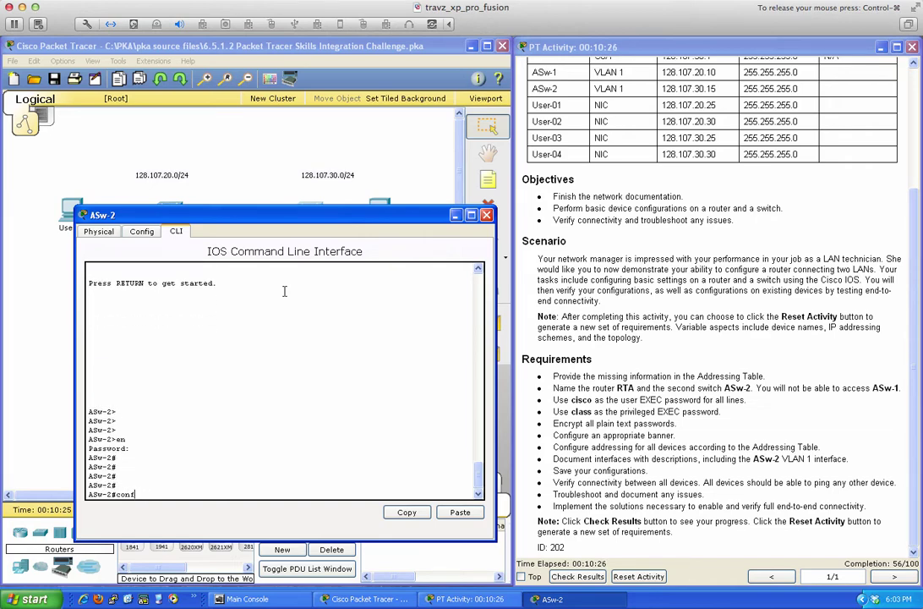
text( t)
key(Return)
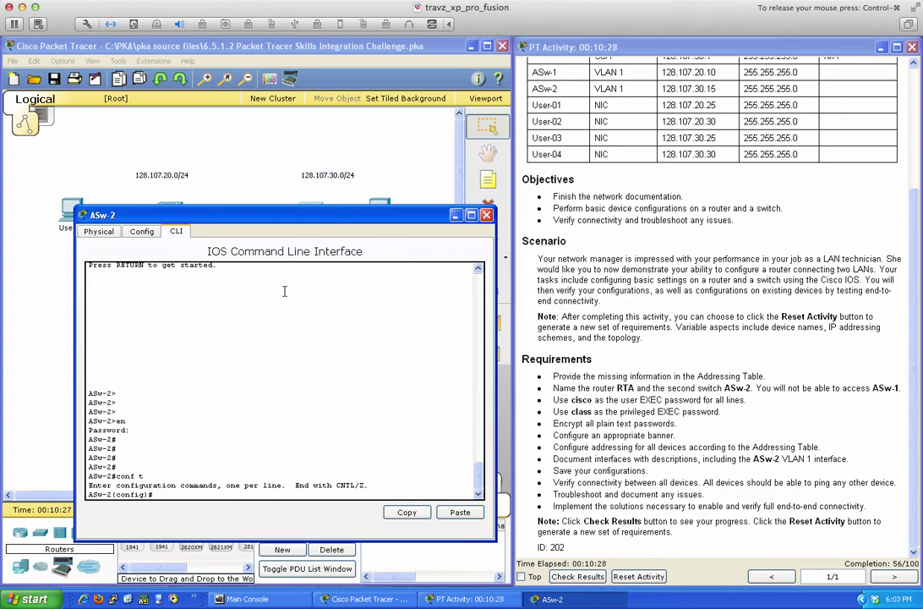
key(Return)
key(Return)
key(Return)
text(line)
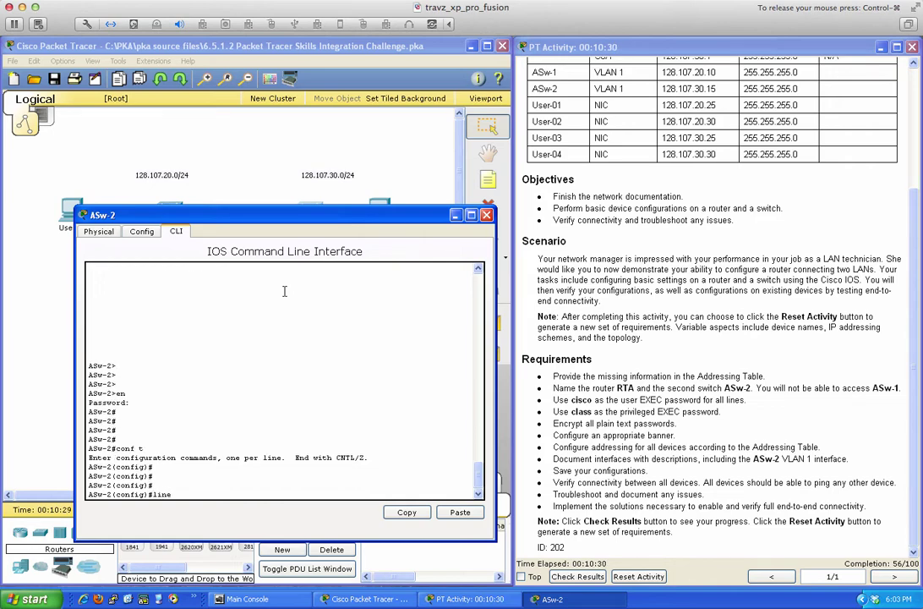
text( con 0)
key(Return)
text(pas)
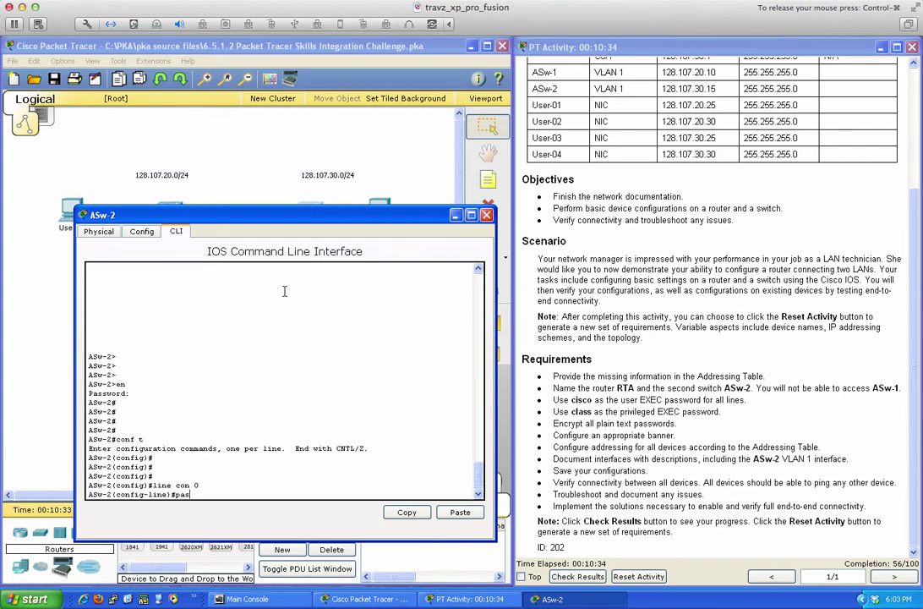
text(sword cisco)
key(Return)
text(login)
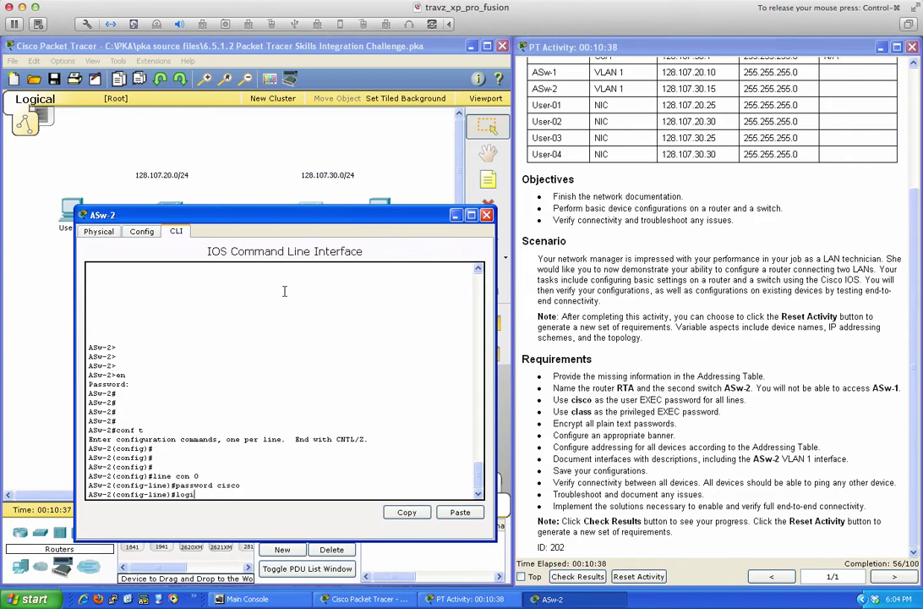
key(Return)
text(line)#line)
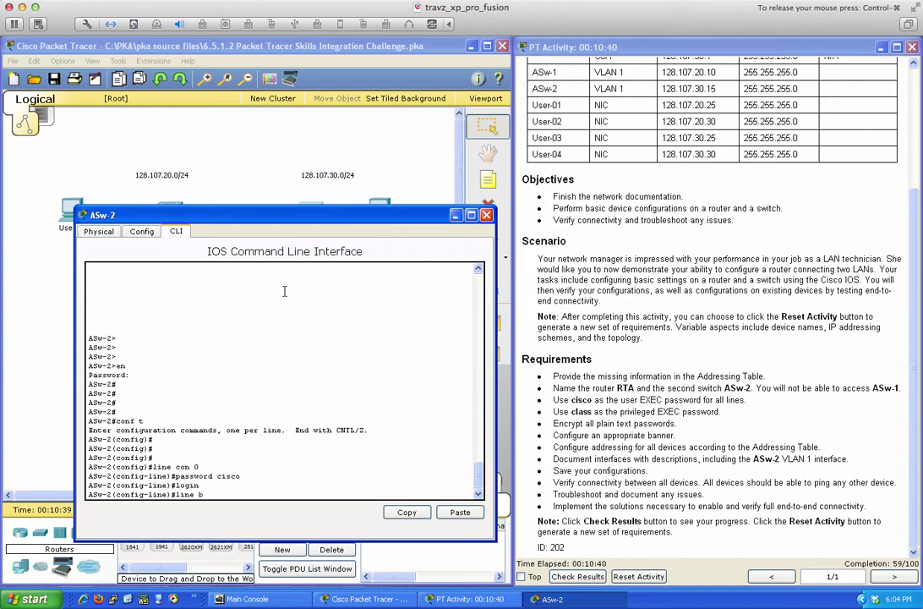
text( vty 0 15)
key(Return)
text(pas)
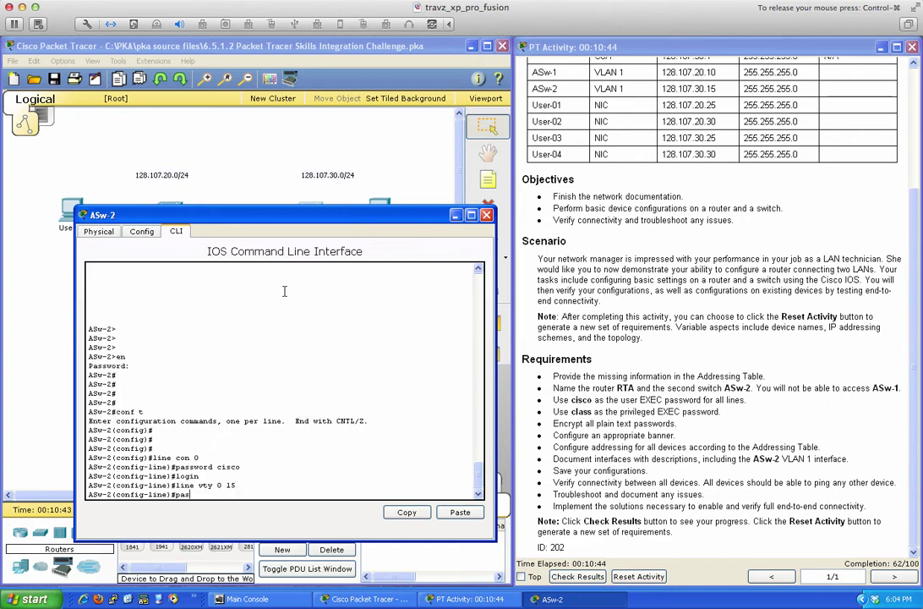
text(sword cisco)
key(Return)
text(login)
key(Return)
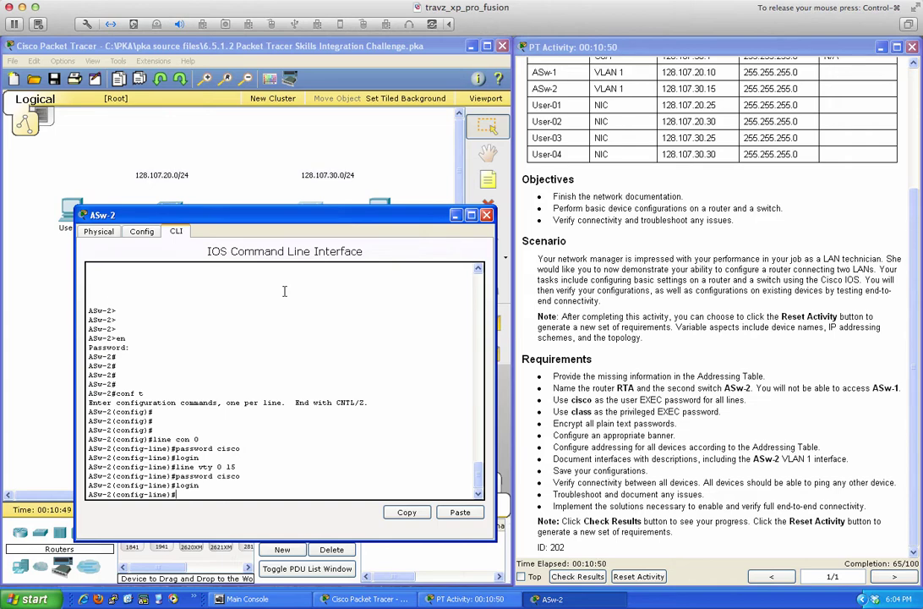
text(ser)
key(Tab)
Return to global mode and enable service password-encryption on ASw-2.
text(vic)
key(Tab)
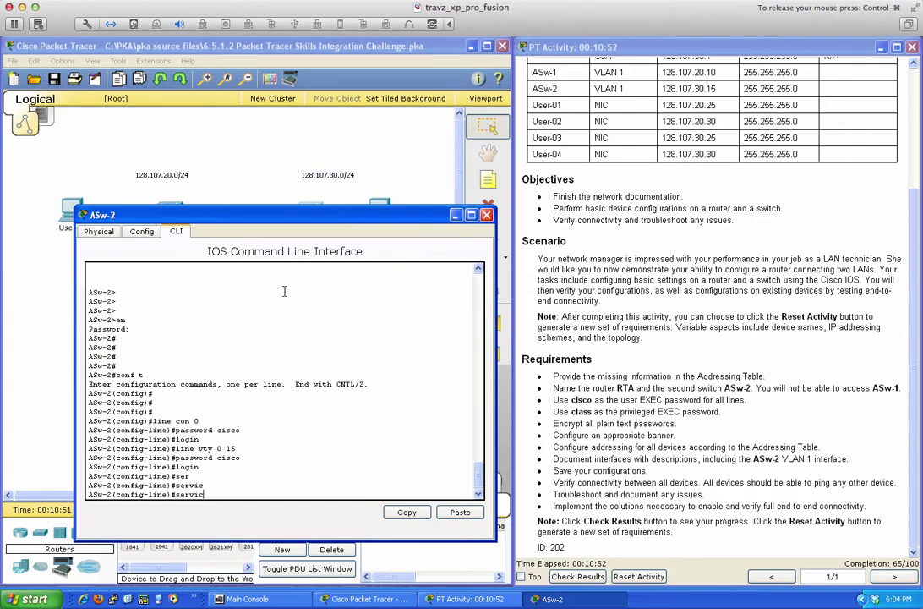
key(BackSpace)
key(BackSpace)
key(BackSpace)
key(BackSpace)
key(BackSpace)
key(BackSpace)
text(exit)
key(Return)
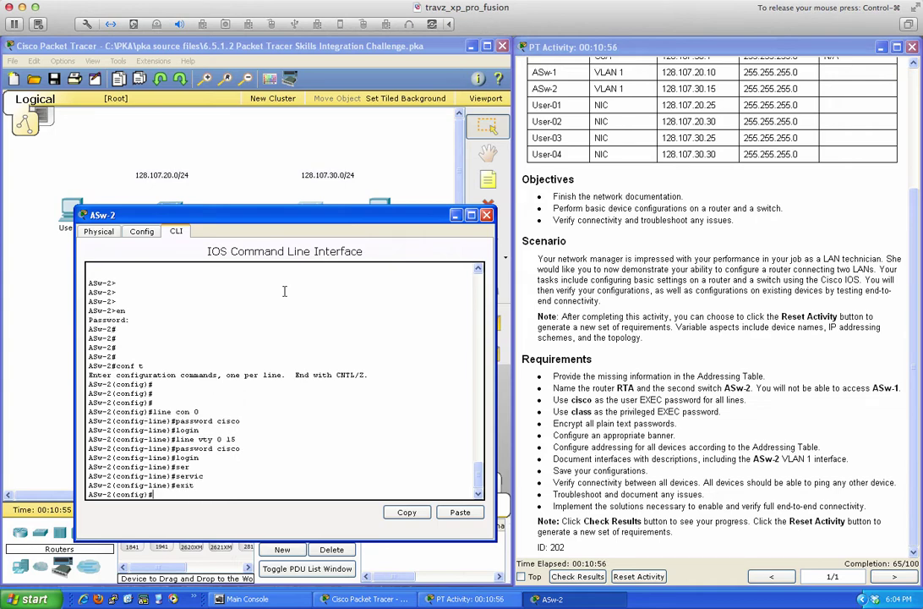
key(Return)
key(Return)
key(Return)
text(ser)
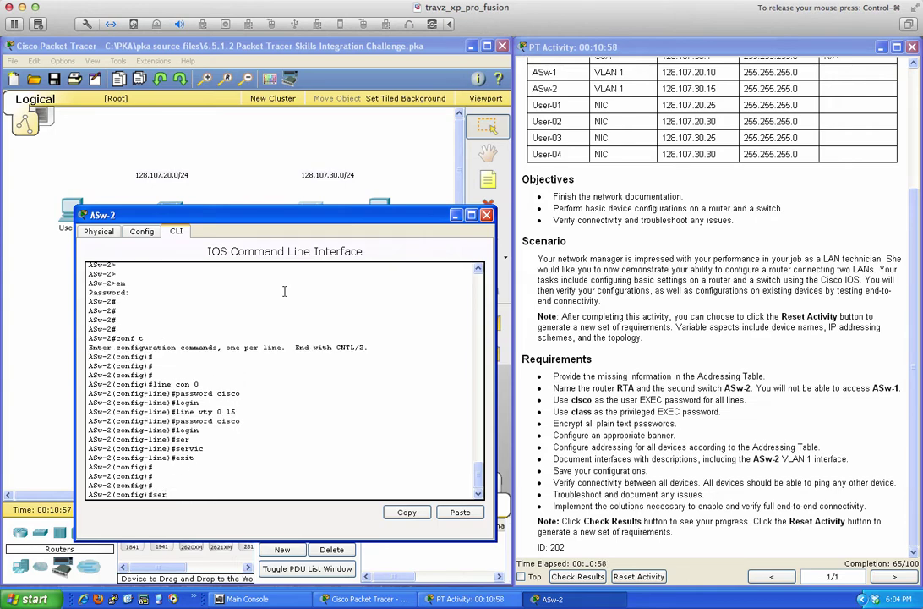
text(vic)
key(Tab)
text(e pas)
key(Tab)
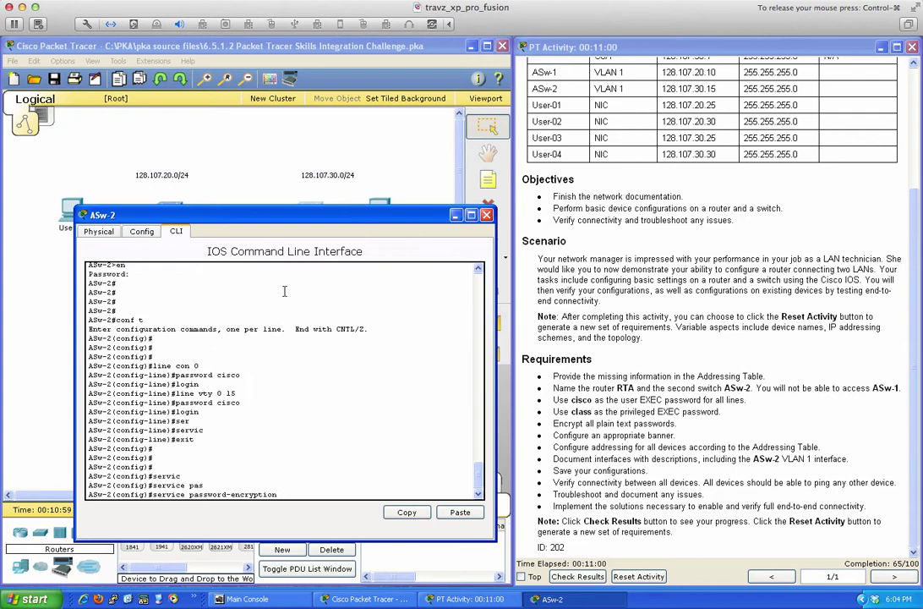
key(Return)
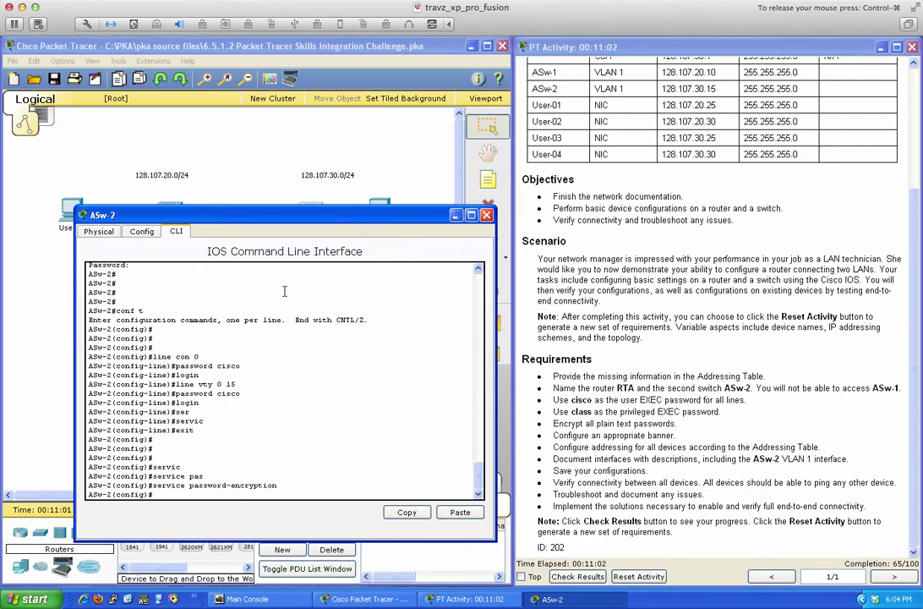
Enter the MOTD banner text 'Any unauthorized access is not allowed' using $ as delimiter.
text(banner motd $)
key(Return)
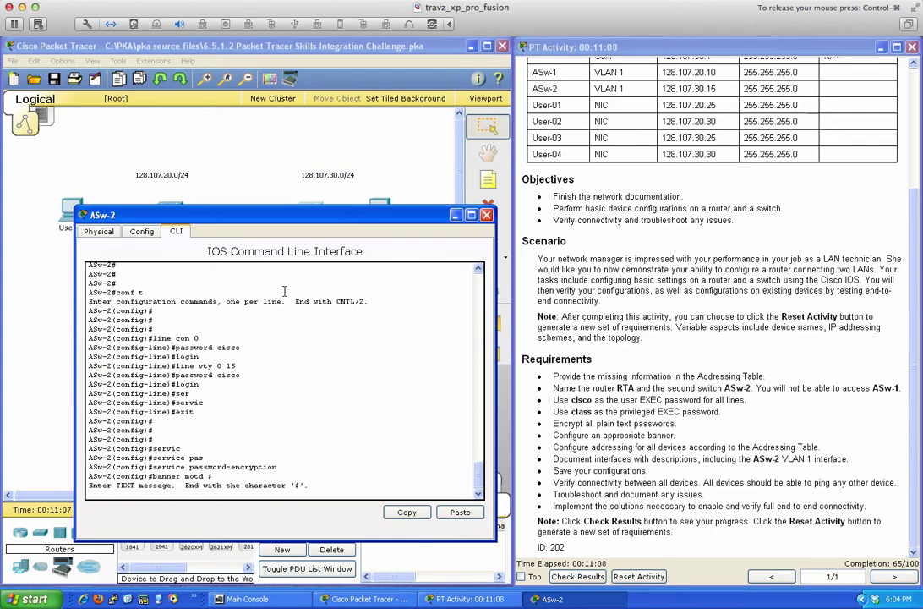
text(an)
text(Any u)
text(nauthorized acc)
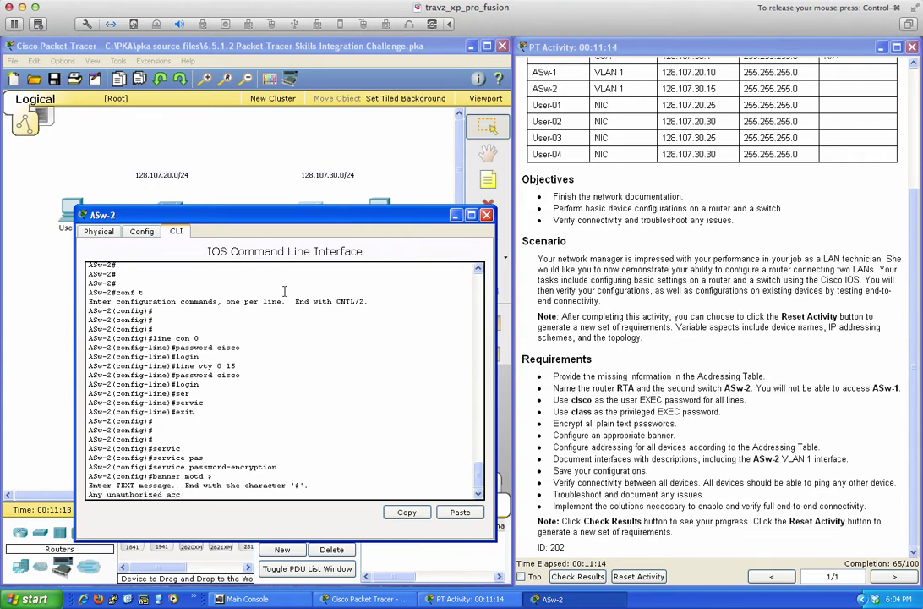
text(ess is not allowed)
key(Return)
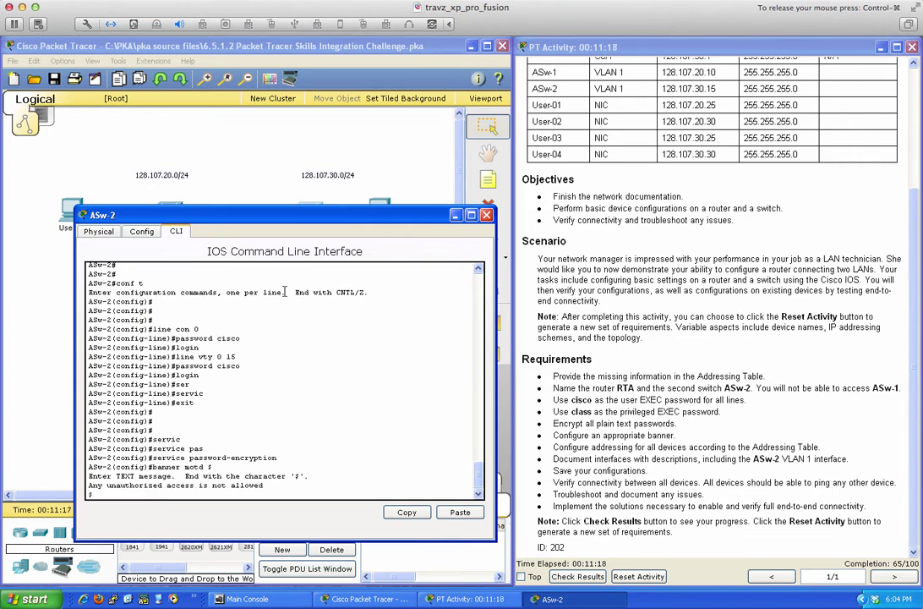
Close the banner with $ and describe interface VLAN 1 as 'VLAN 1 Interface which is shutdown'.
text($)
key(Return)
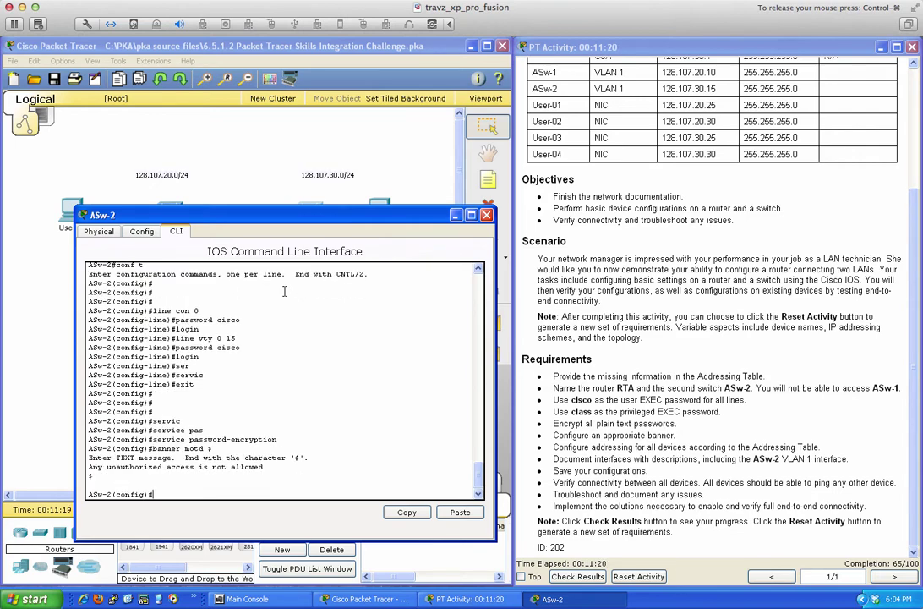
key(Return)
key(Return)
key(Return)
key(Return)
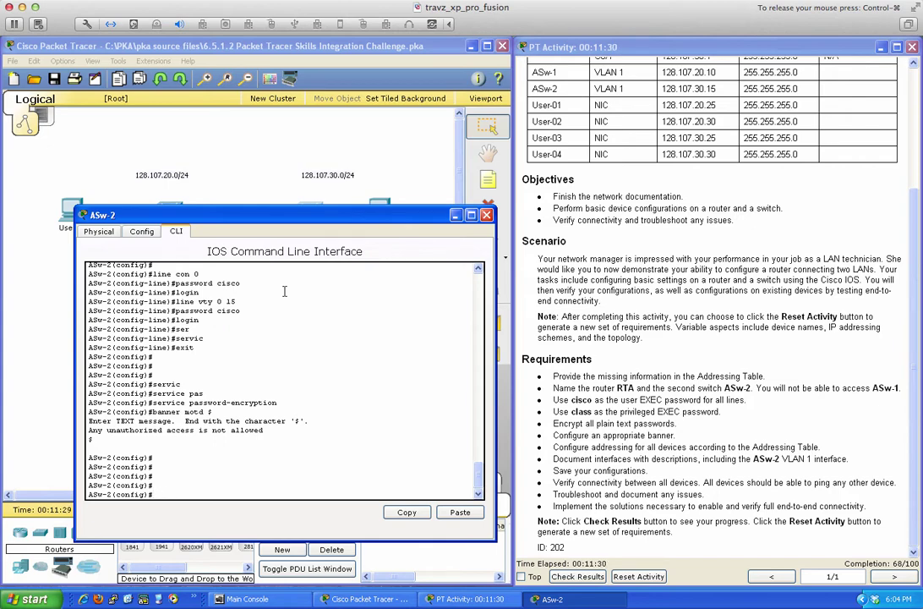
text(vlan 1)
key(Return)
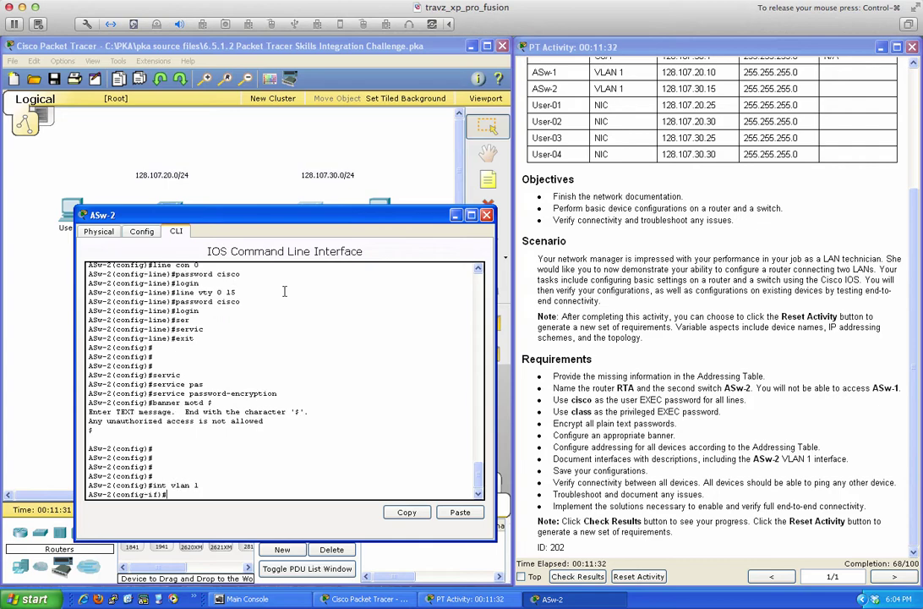
text(des)
key(Tab)
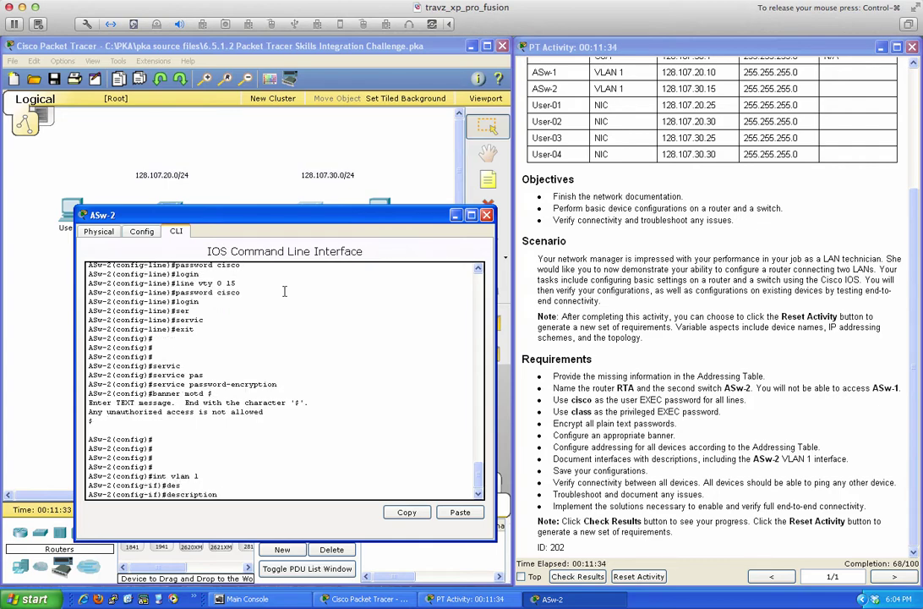
text(VLAN 1 Interface which is)
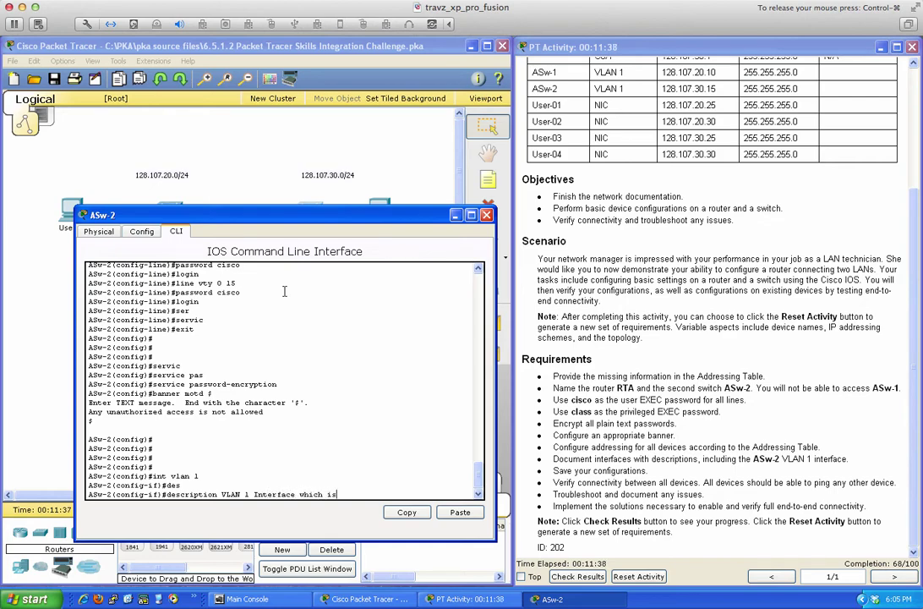
text( shut)
text(own)
key(BackSpace)
key(BackSpace)
key(BackSpace)
key(BackSpace)
text(down)
key(Return)
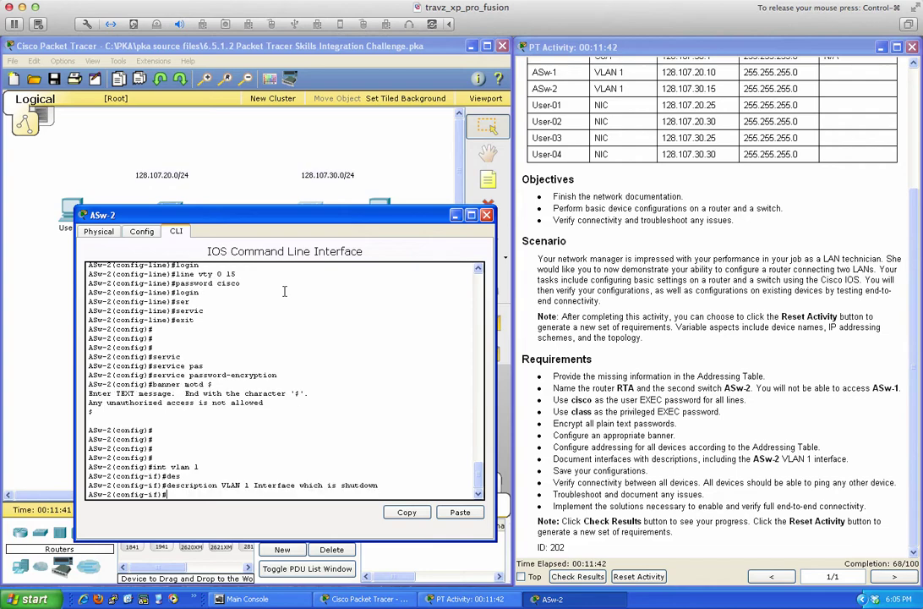
Exit configuration mode and save ASw-2's running configuration with wri mem.
text(end)
key(Return)
key(Return)
key(Return)
key(Return)
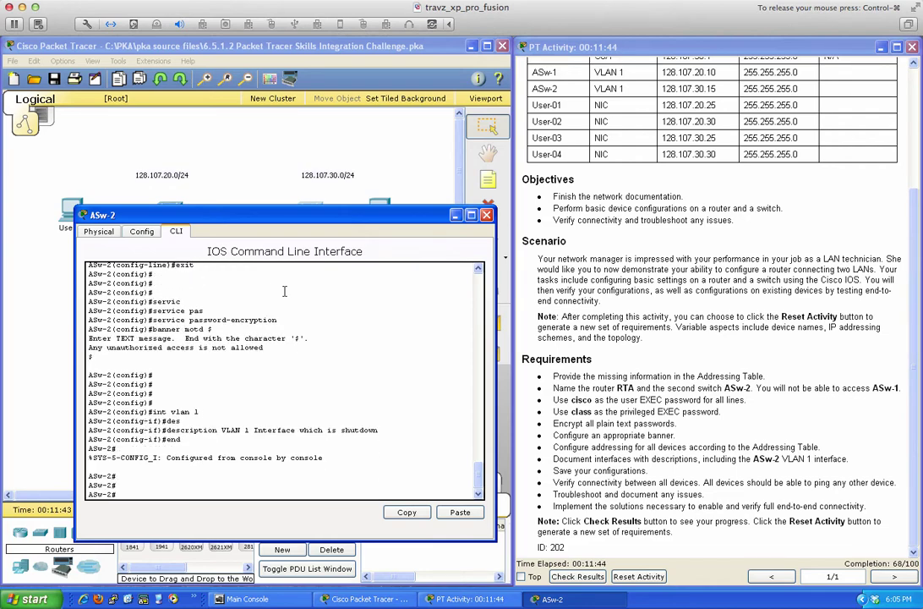
text(wri emme)
key(Return)
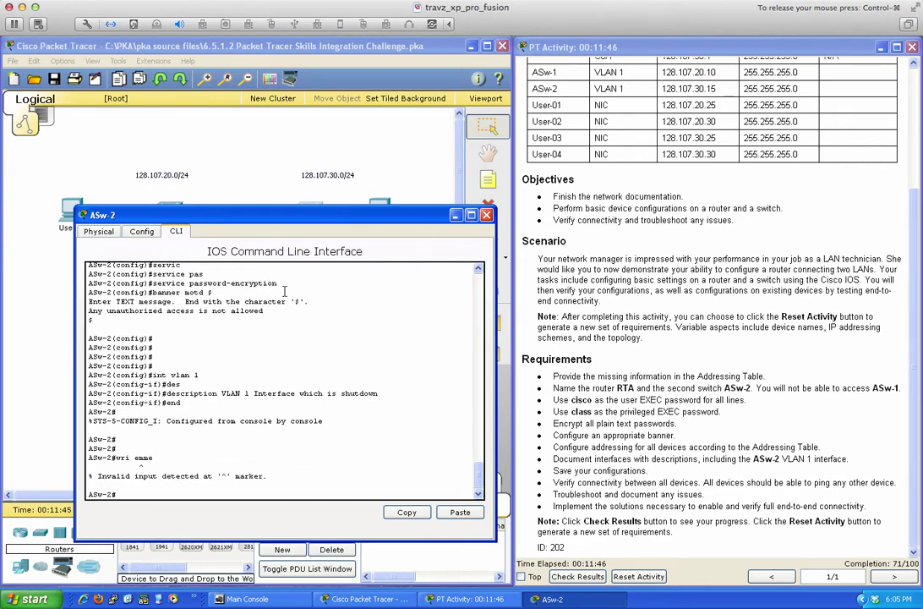
text(wri mem)
key(Return)
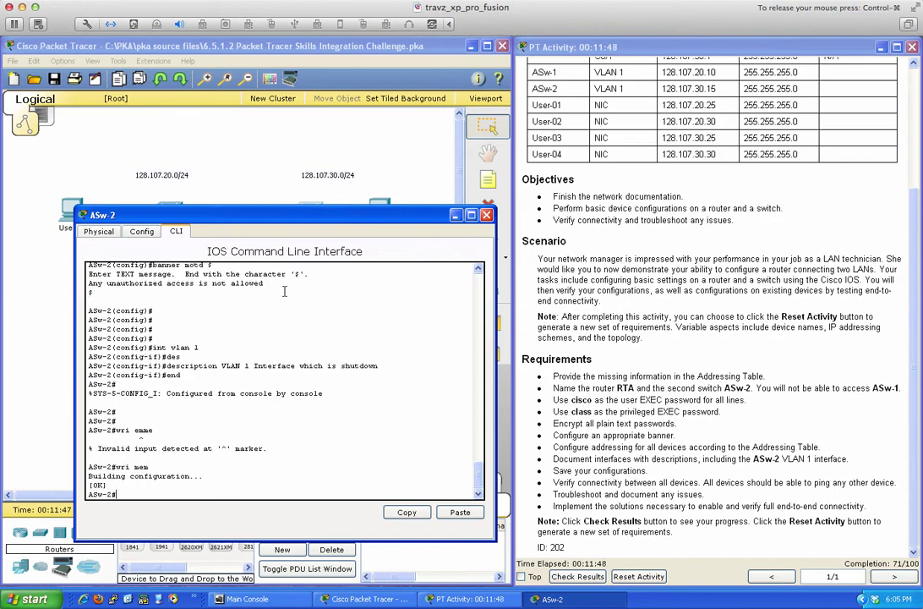
key(Return)
key(Return)
key(Return)
key(Return)
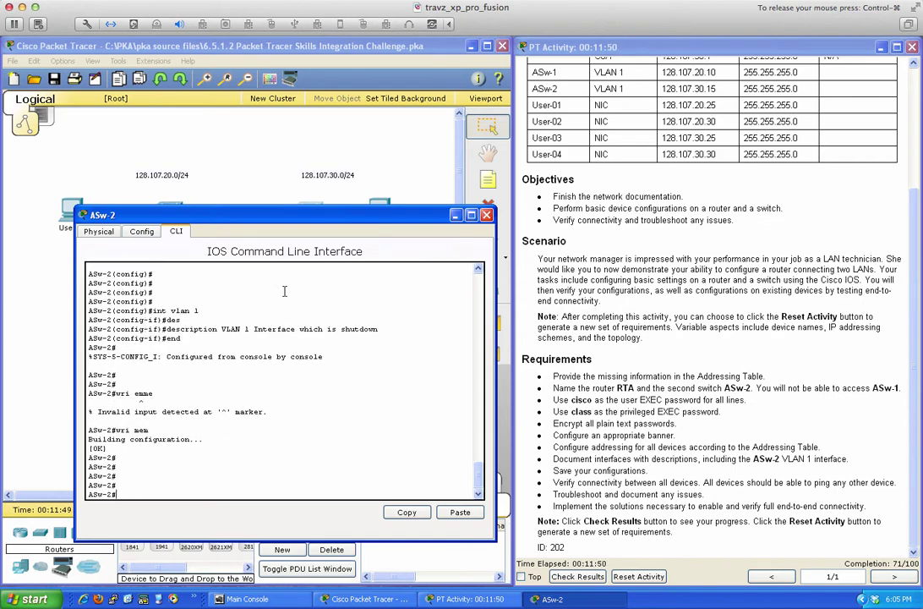
Set User-03's default gateway to 128.107.30.1 in its IP Configuration.
click(486, 215)
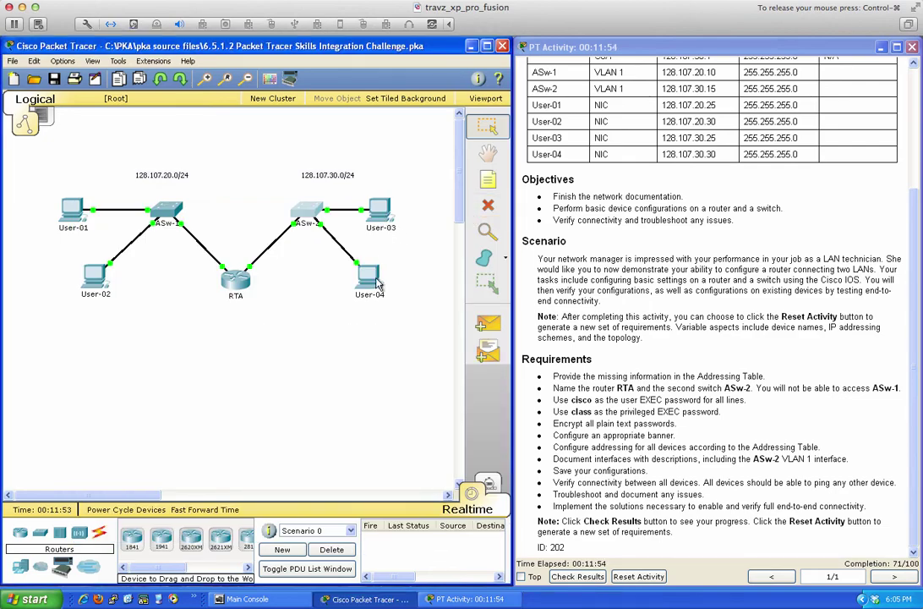
click(382, 205)
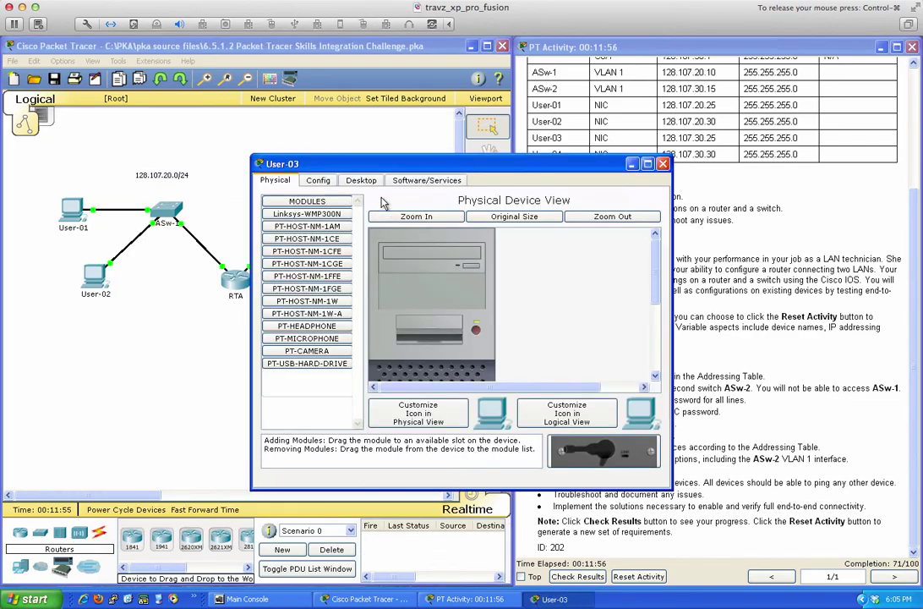
drag(397, 163, 601, 232)
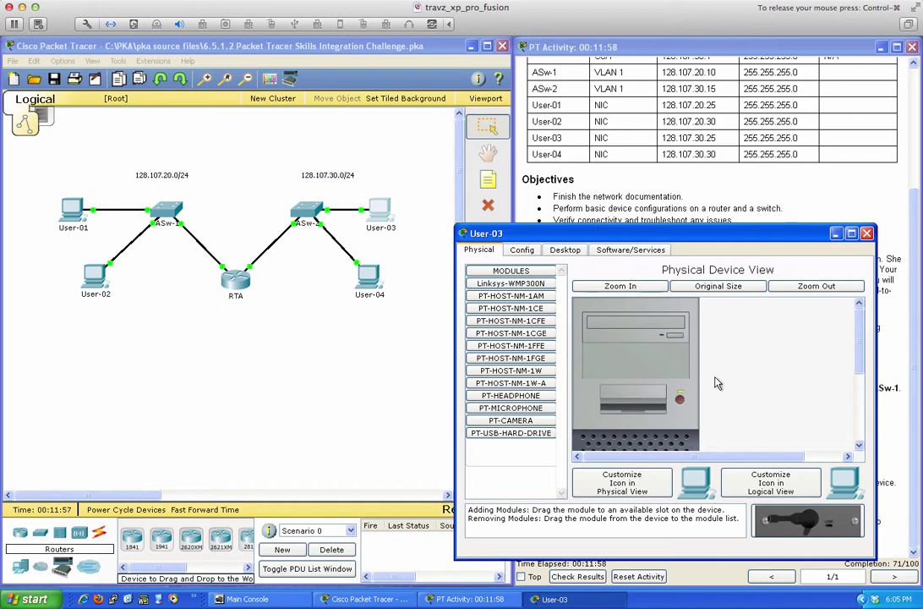
click(566, 250)
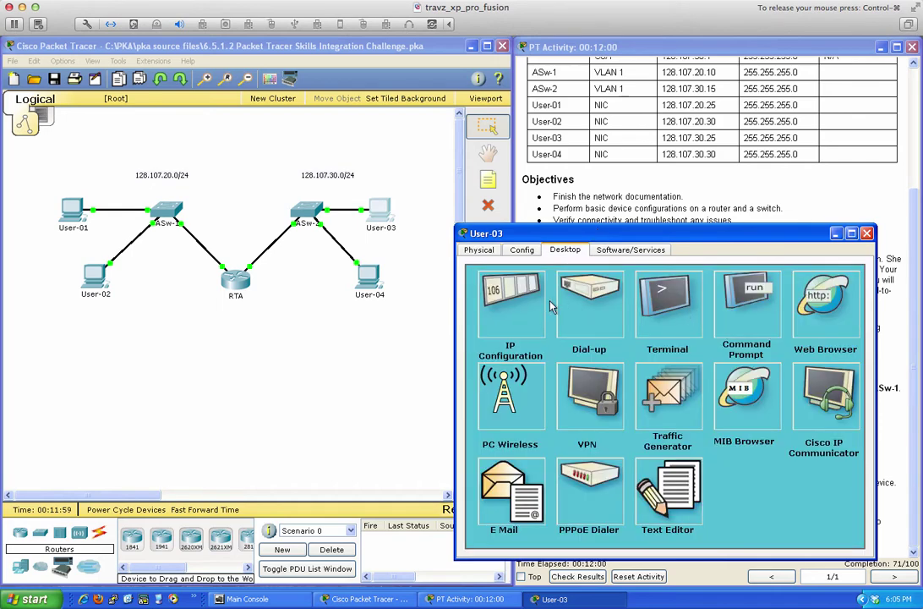
click(513, 302)
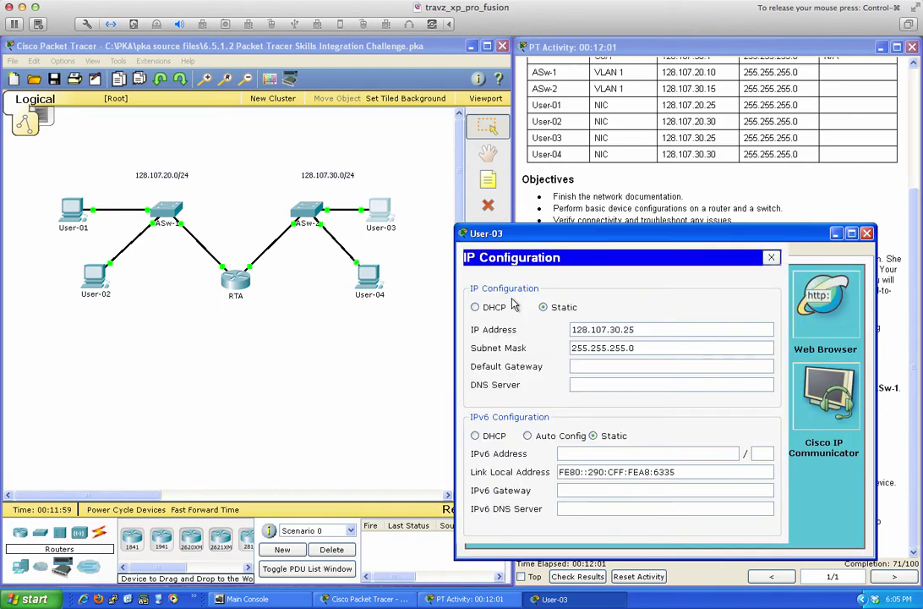
click(623, 368)
text(128.107.30)
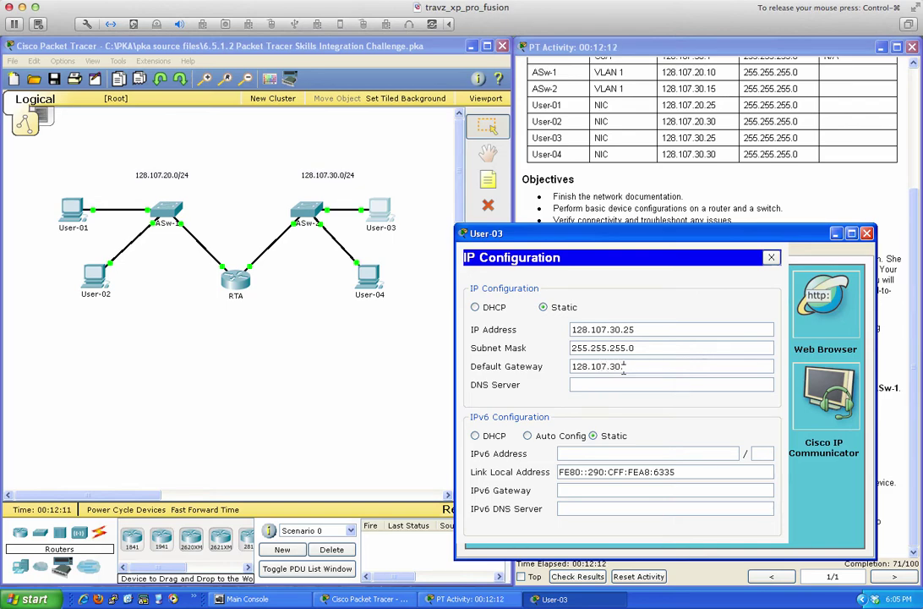
text(.1)
click(770, 257)
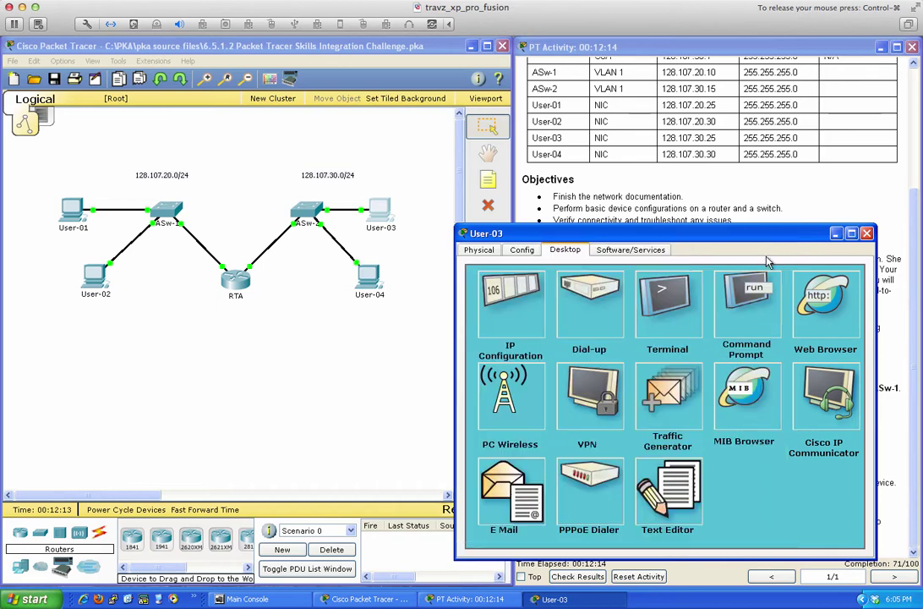
From User-03's Command Prompt, ping 128.107.30.1 and confirm replies.
click(751, 282)
text(p)
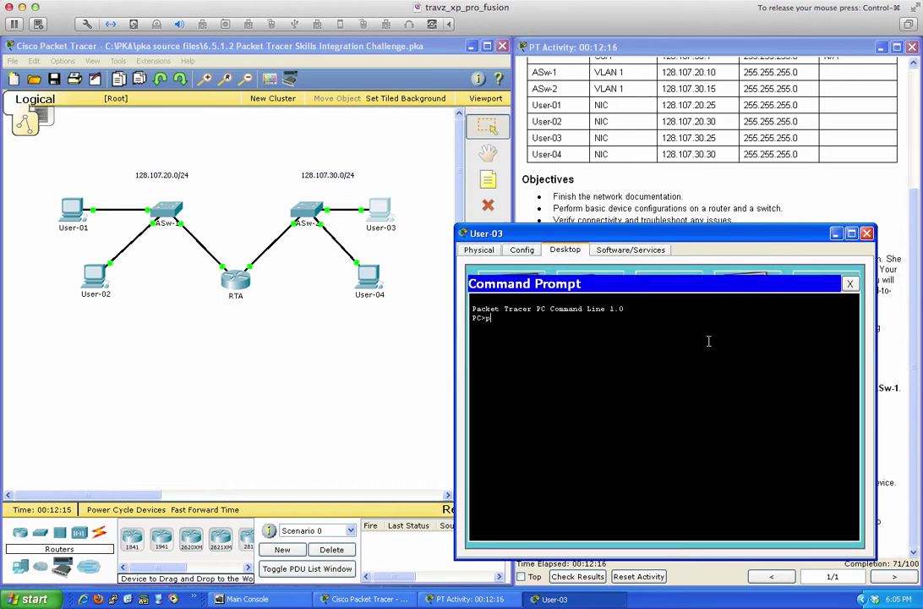
text(ing 128.107.30.1)
key(Return)
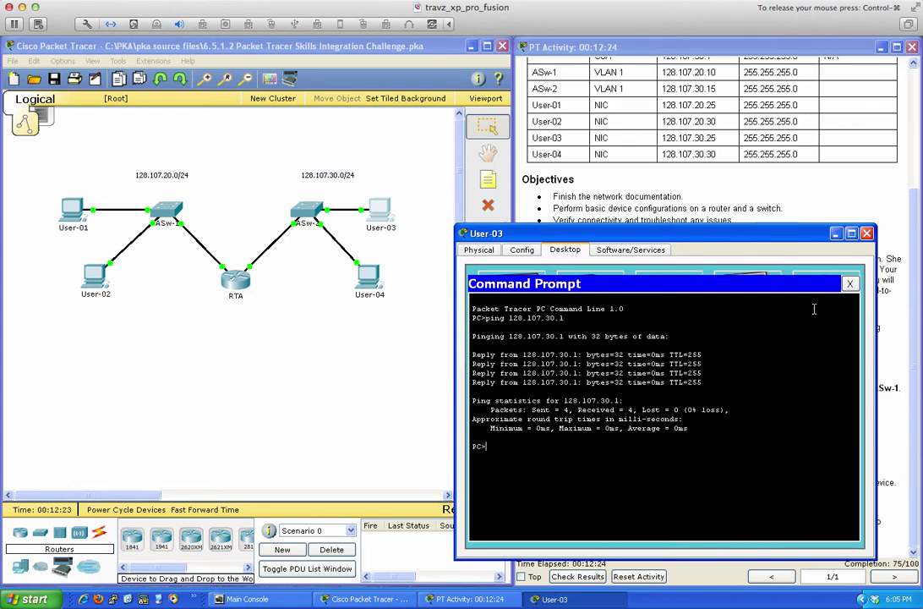
click(850, 284)
Change User-04's IP address to 128.107.30.30 and enter default gateway 128.107.30.1.
click(866, 233)
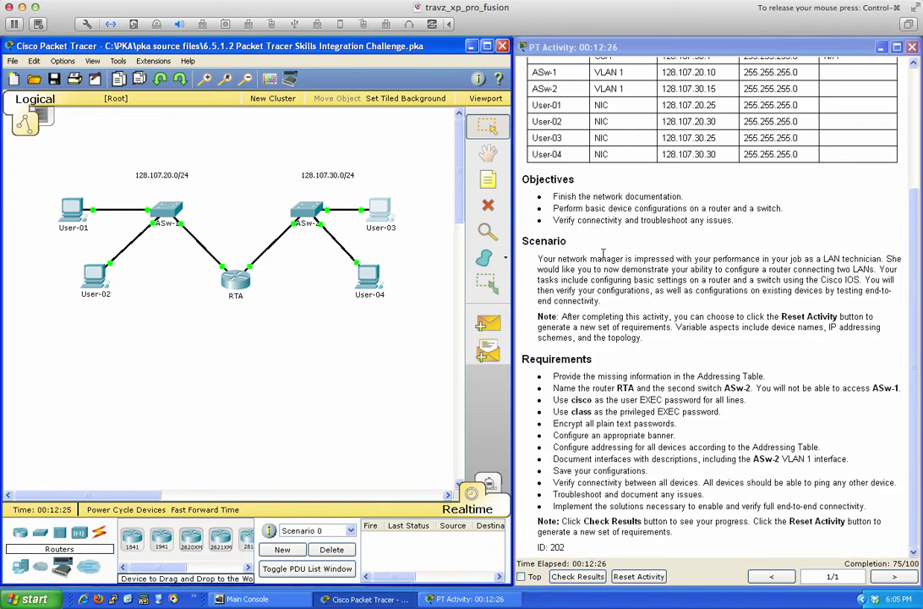
click(353, 282)
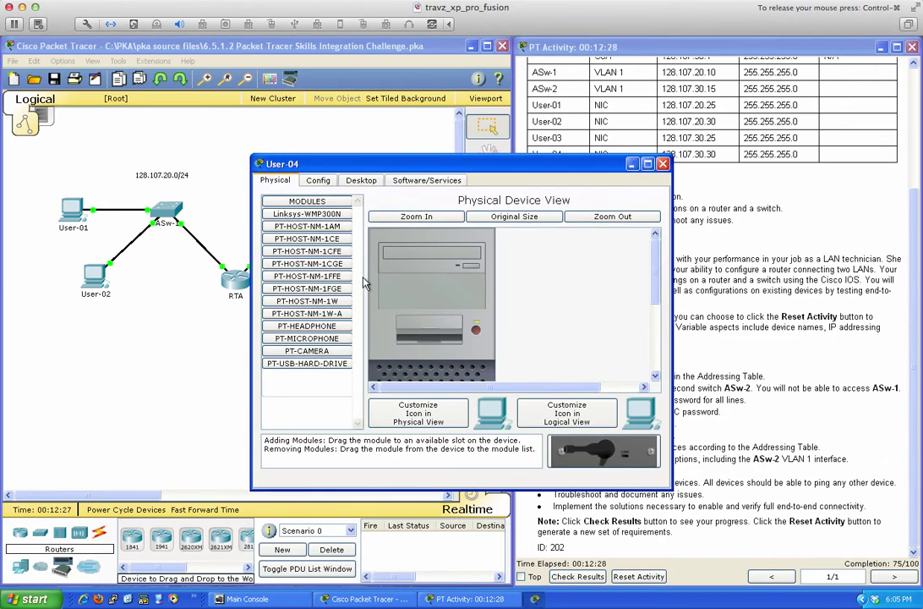
drag(453, 171, 651, 251)
click(564, 260)
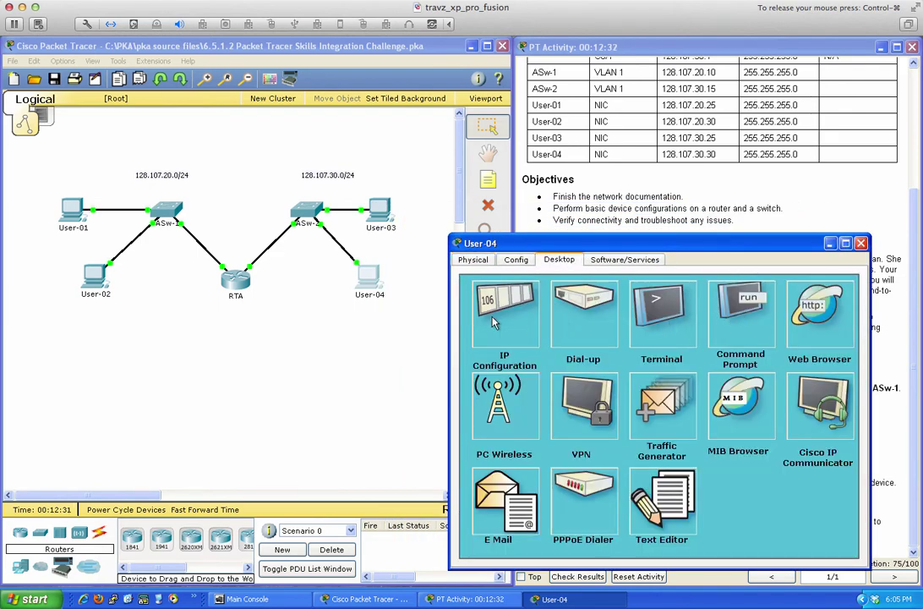
click(497, 319)
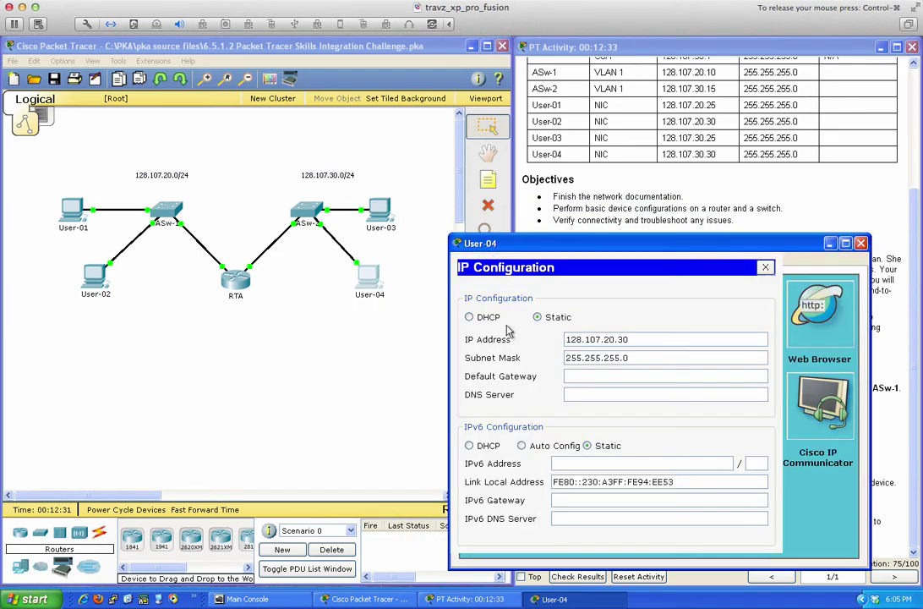
click(585, 377)
text(128.107)
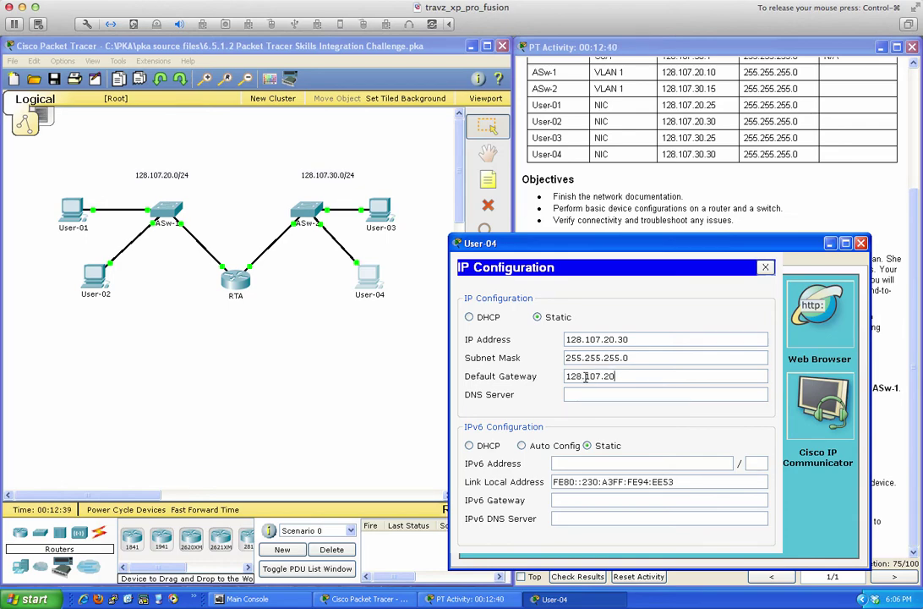
key(BackSpace)
click(615, 339)
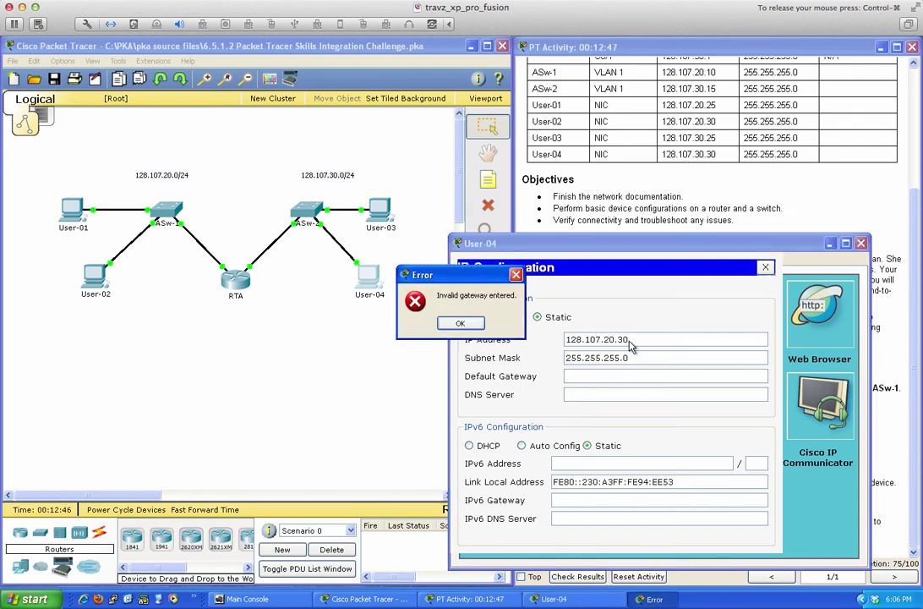
click(461, 324)
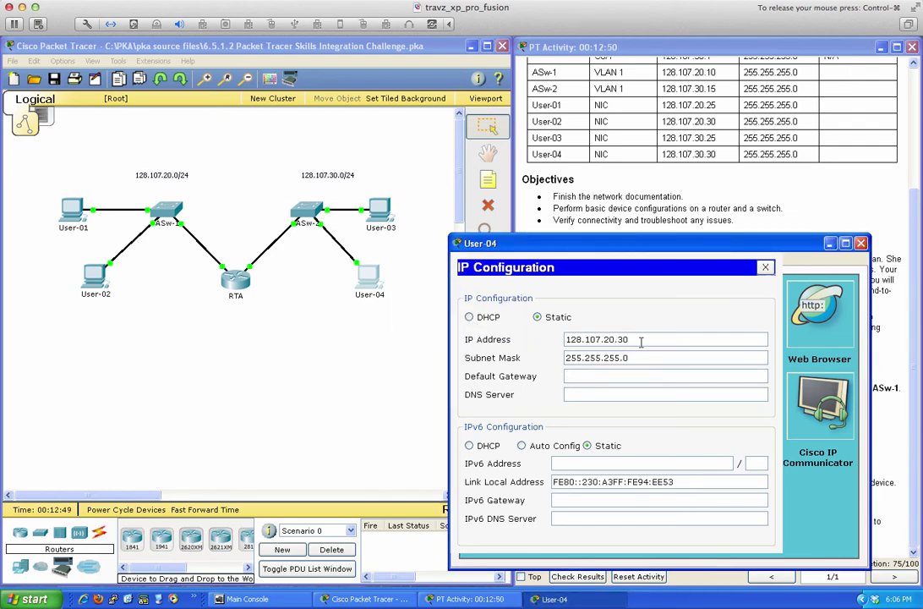
key(BackSpace)
key(BackSpace)
text(30)
click(598, 374)
text(128.107.)
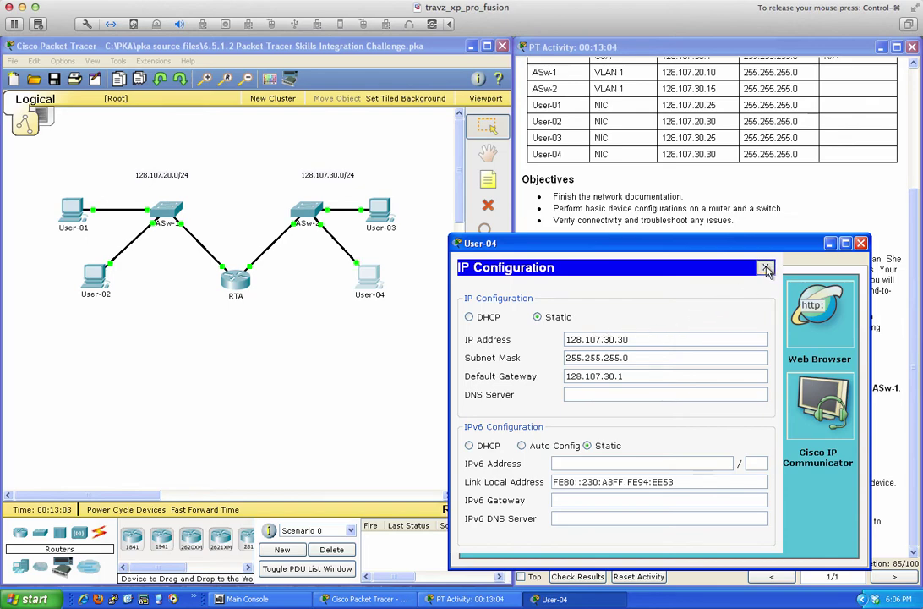
From User-04, ping gateway 128.107.30.1 and User-03 at 128.107.30.25, then close User-04.
click(766, 267)
click(760, 310)
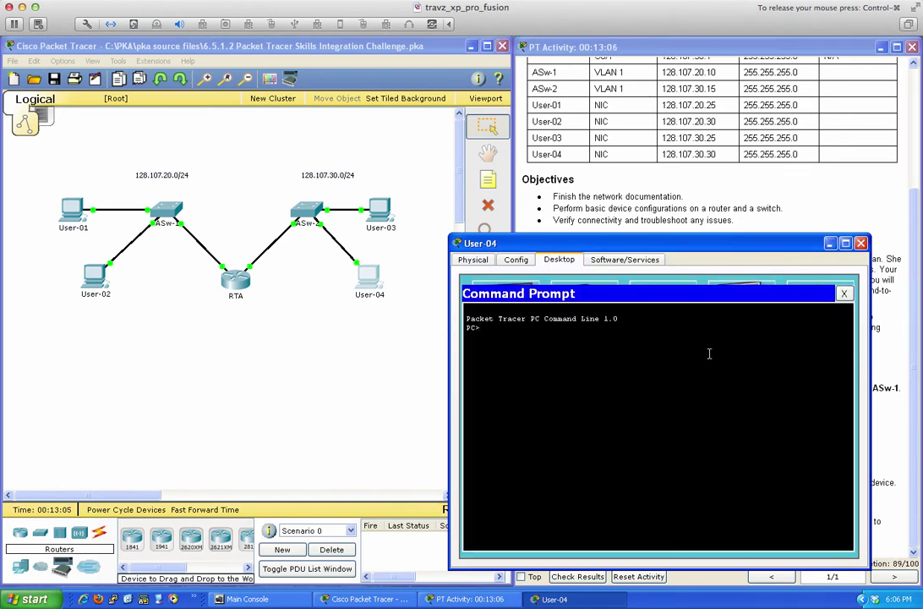
text(ping 128.107.30.1)
key(Return)
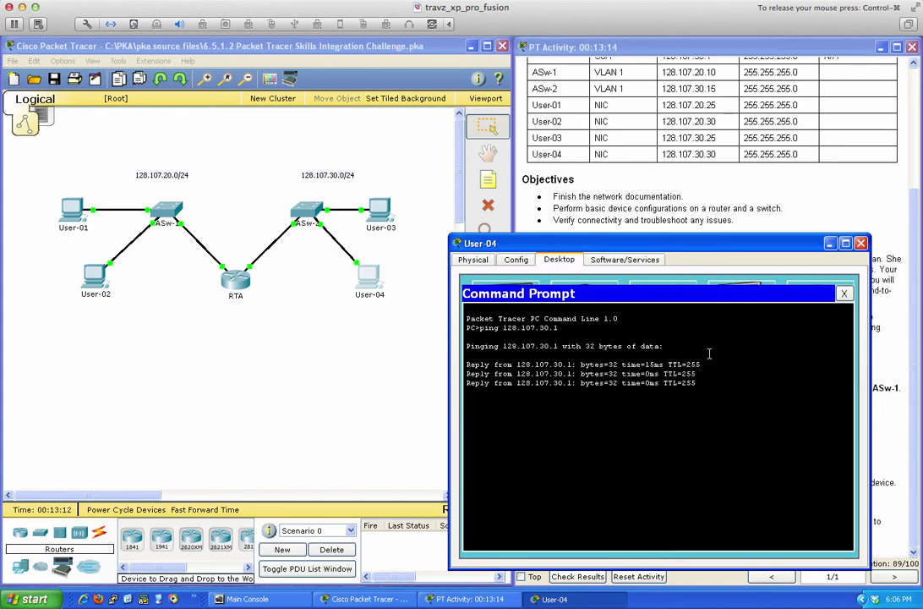
key(Up)
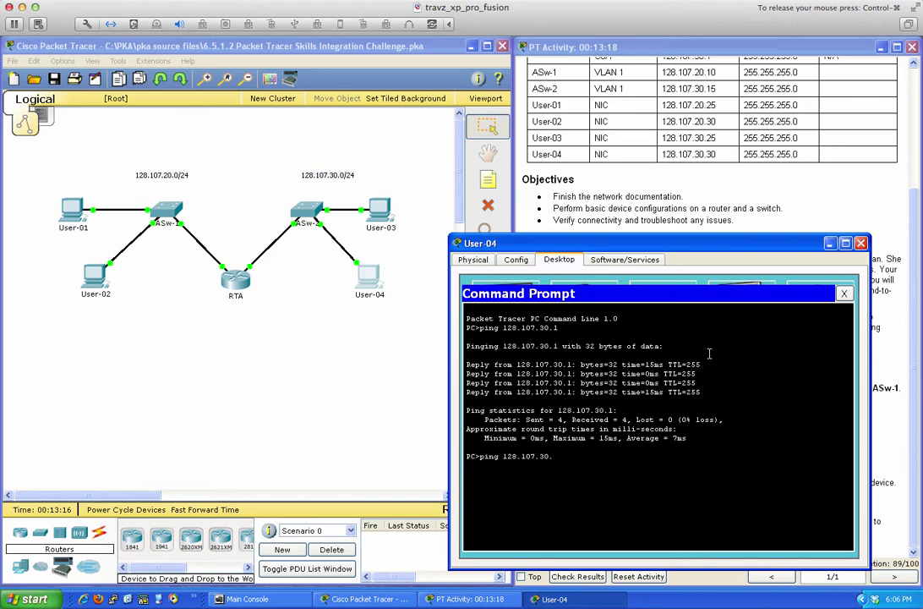
key(Return)
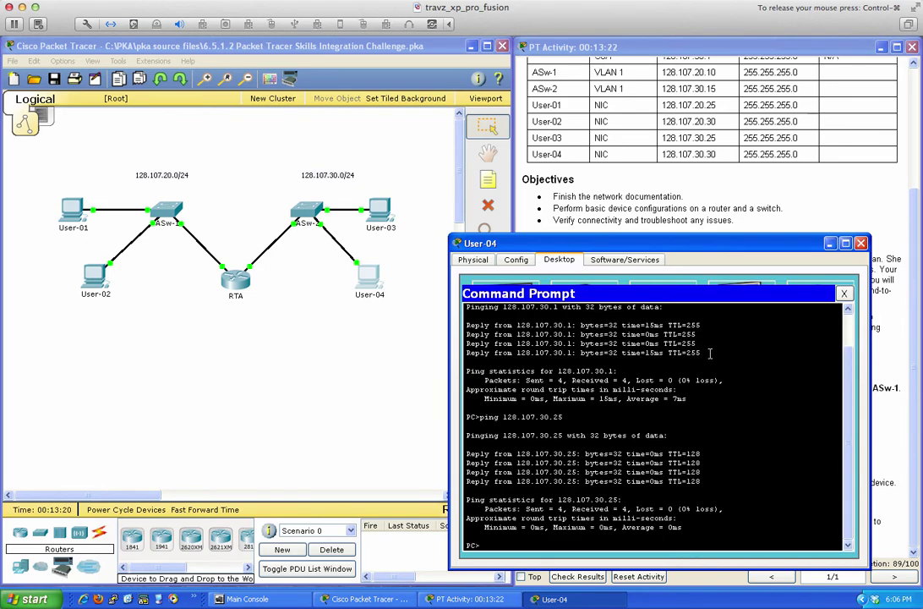
click(859, 244)
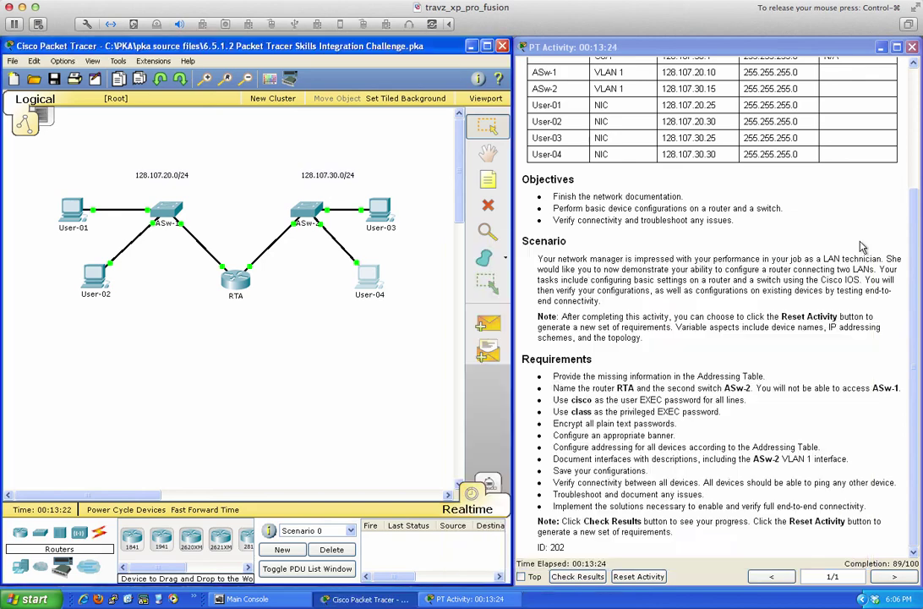
click(387, 218)
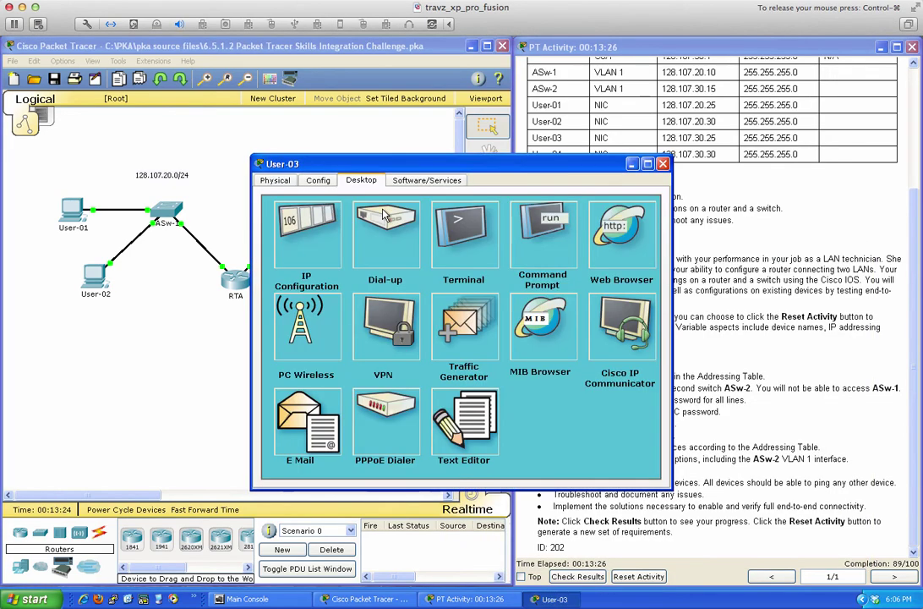
click(313, 285)
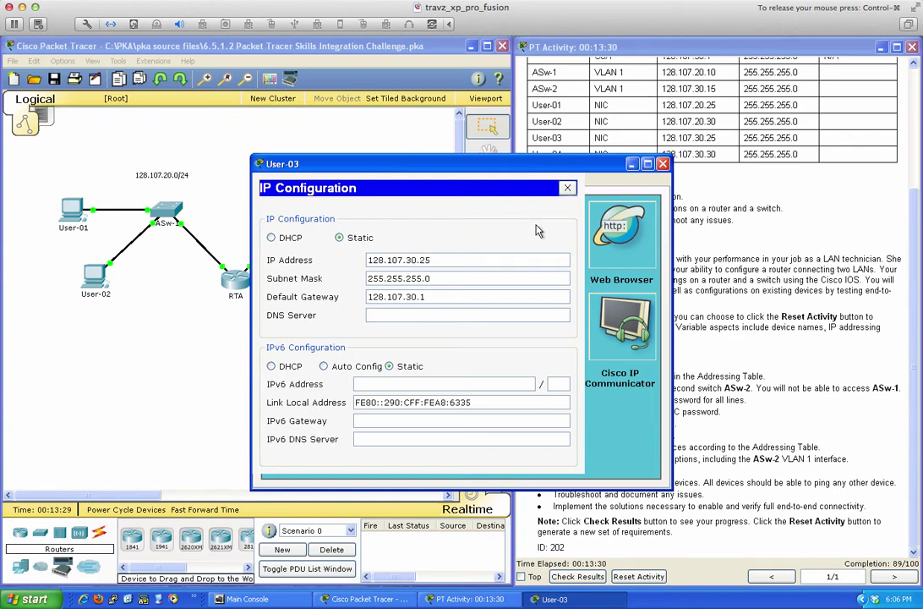
click(663, 164)
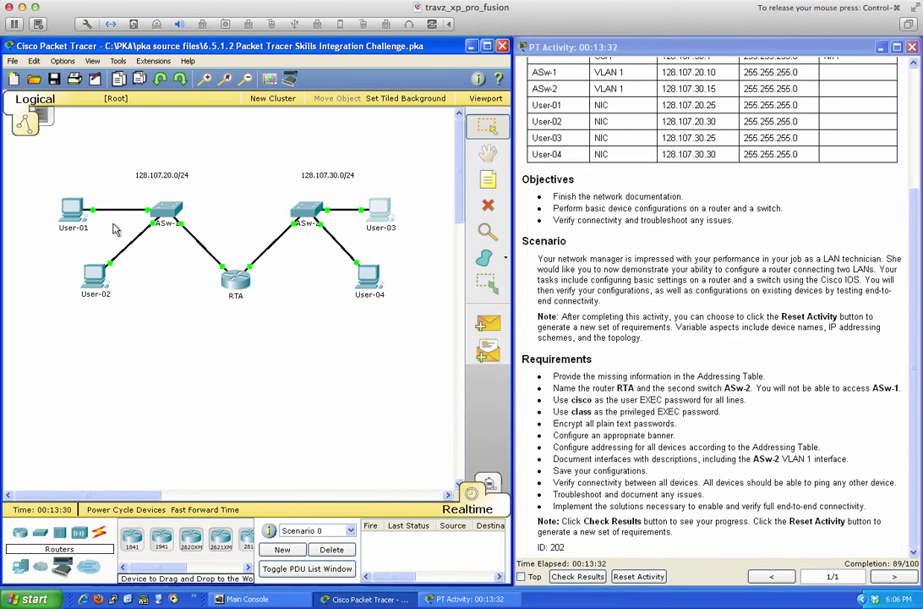
click(61, 211)
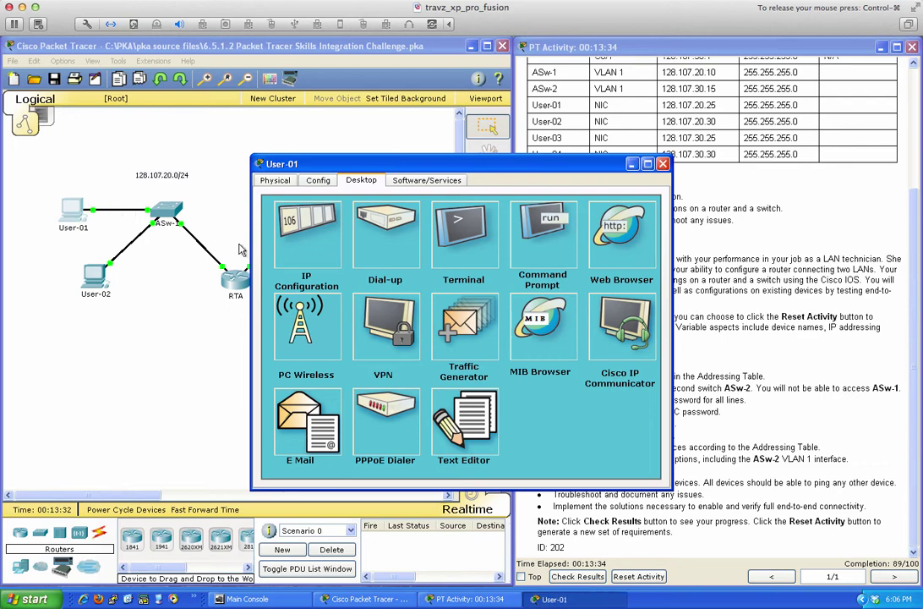
click(296, 254)
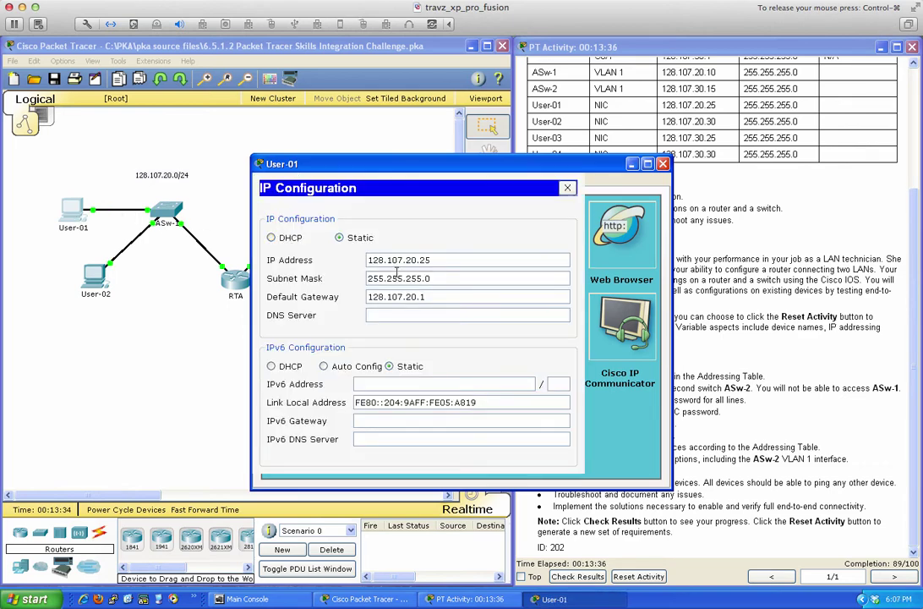
click(663, 163)
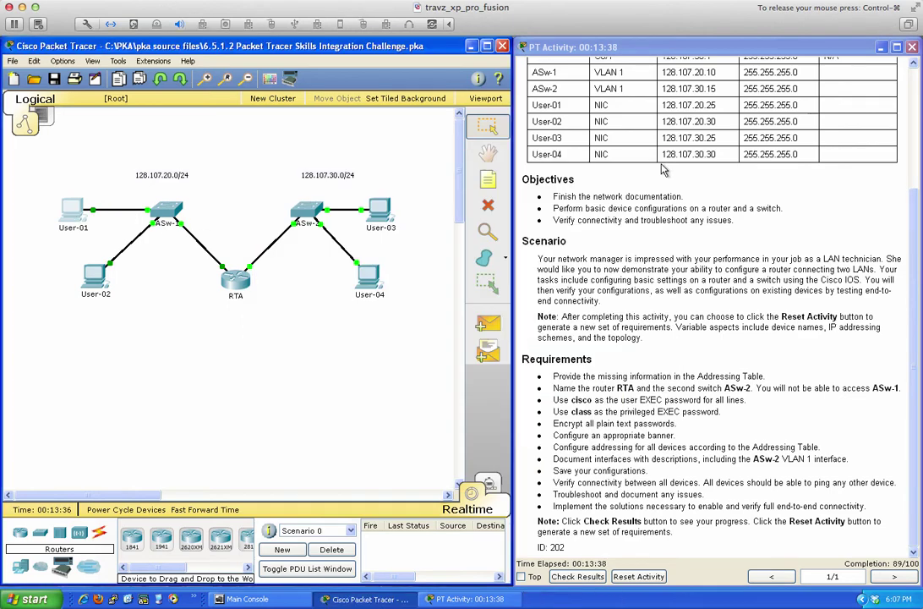
click(97, 283)
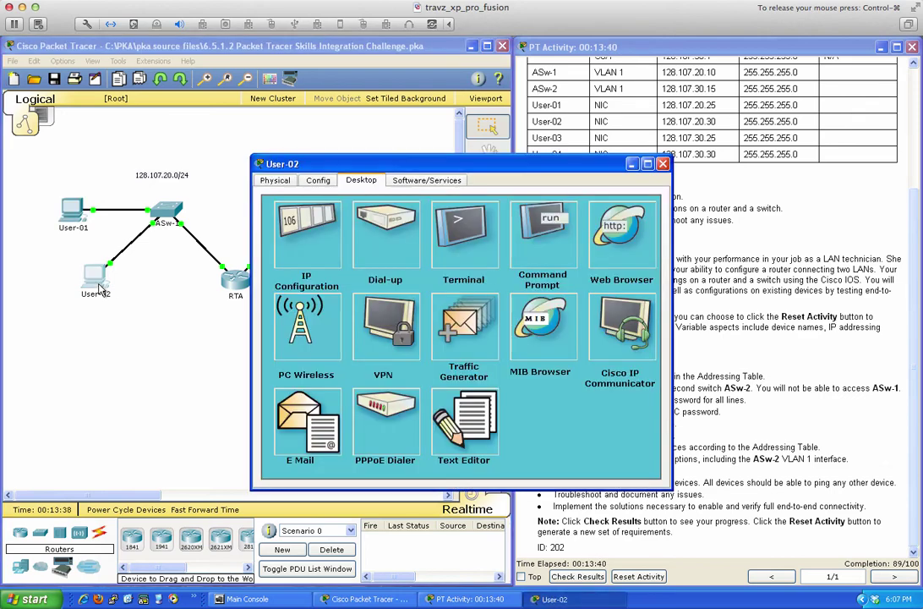
click(304, 245)
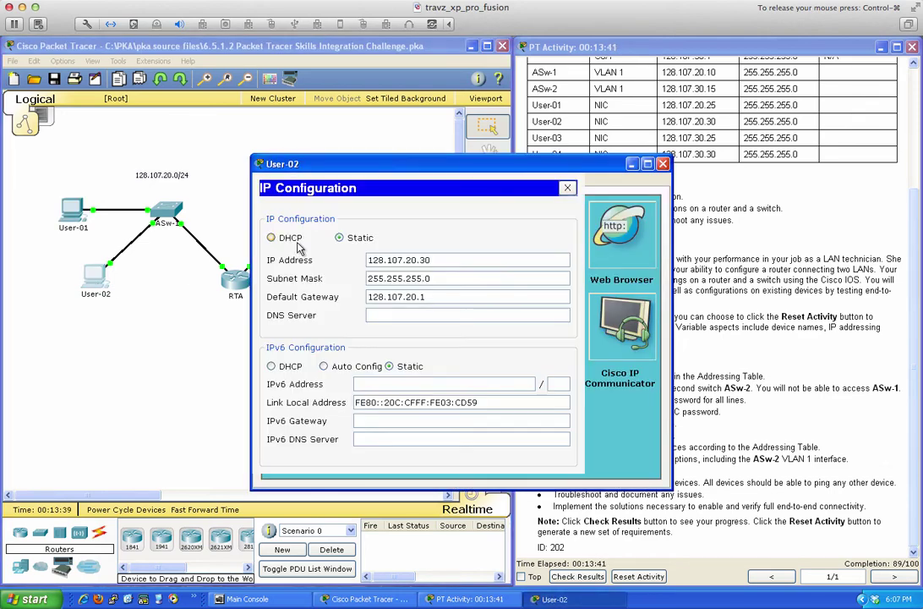
click(418, 260)
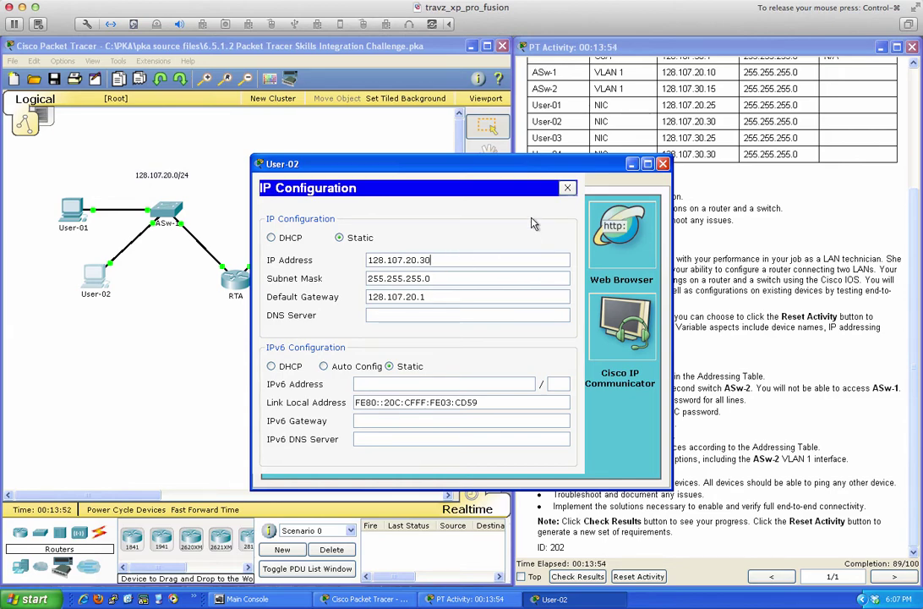
click(663, 163)
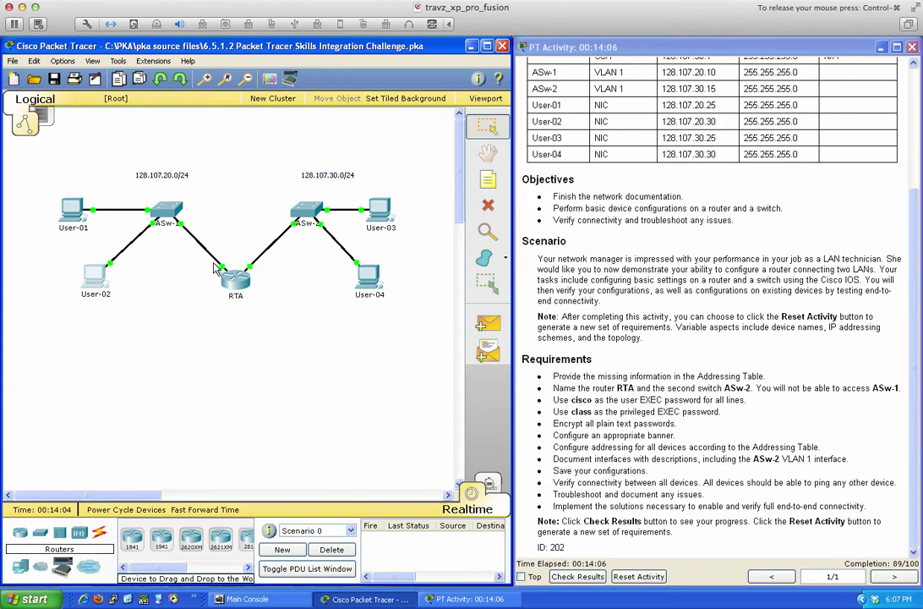
Run show ip route on RTA to list connected networks 128.107.20.0/24 and 128.107.30.0/24.
click(227, 279)
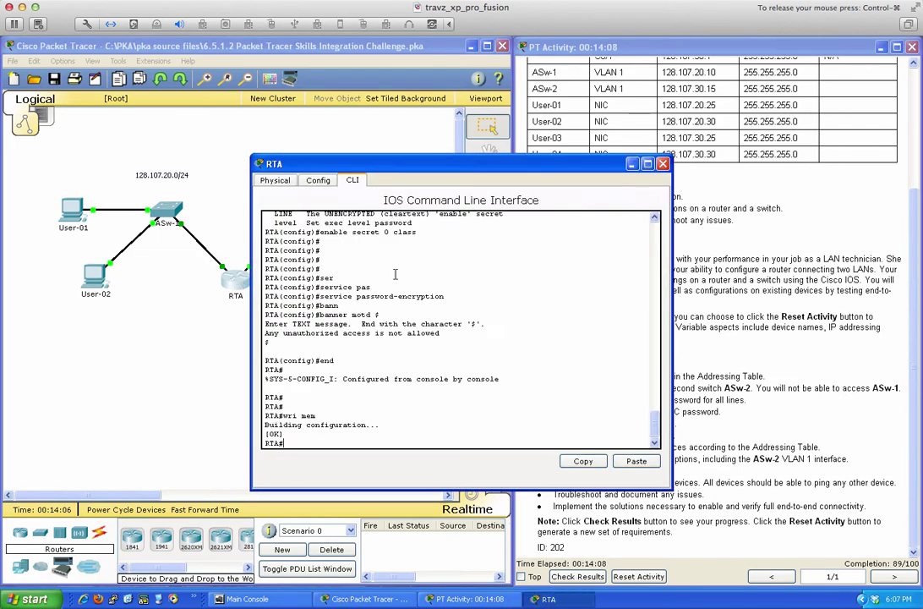
text(sh ip route)
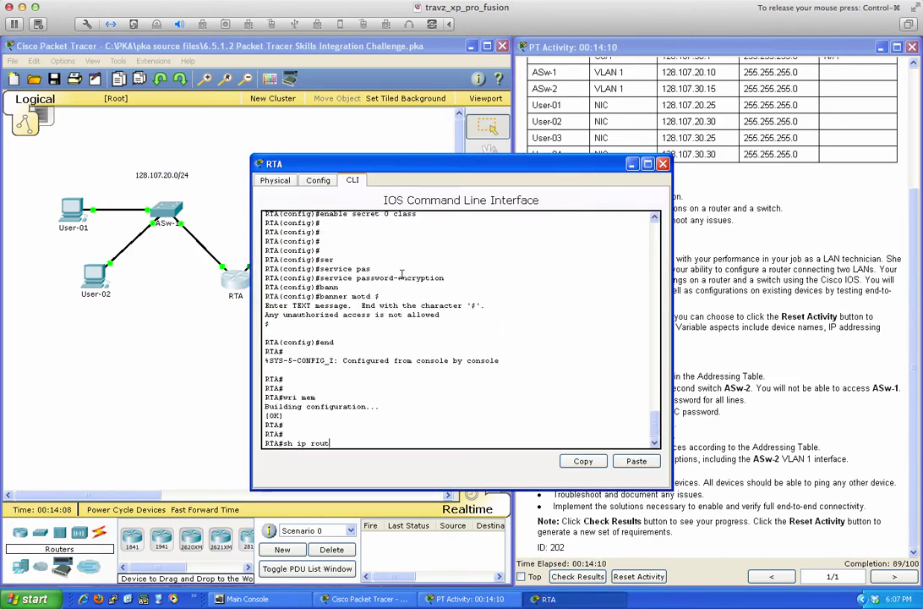
key(Return)
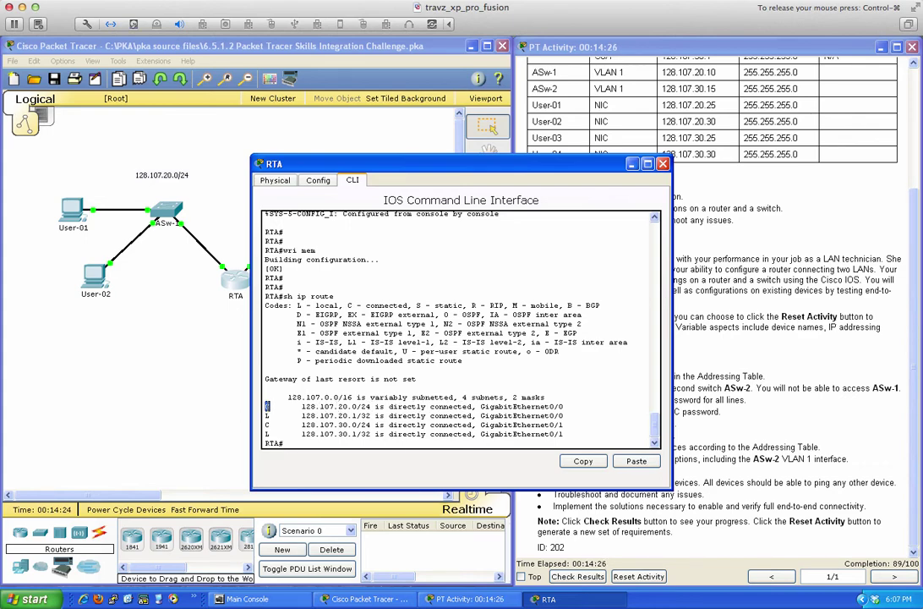
Highlight the 128.107.20.x and then the 128.107.30.x connected routes in RTA's routing table.
drag(266, 405, 563, 415)
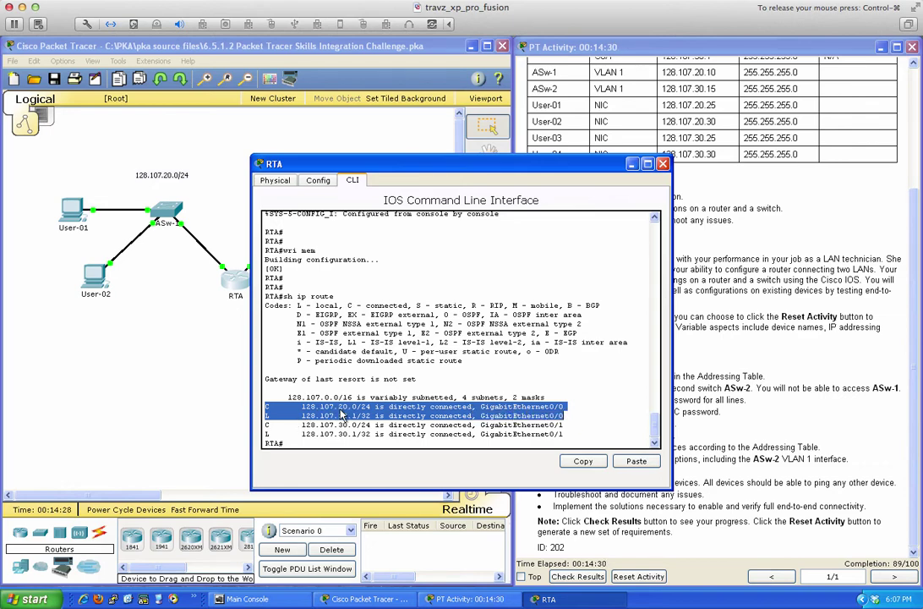
drag(267, 424, 573, 434)
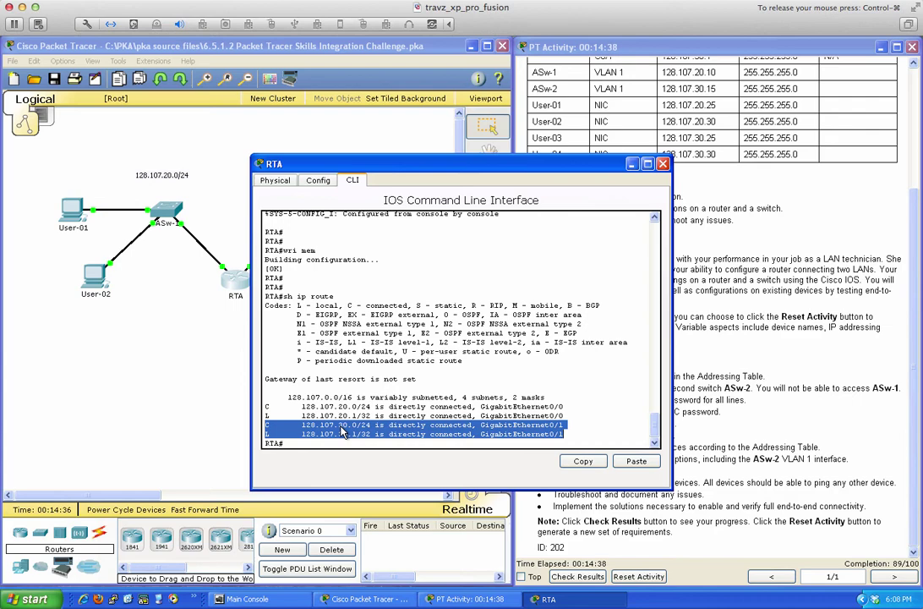
click(544, 376)
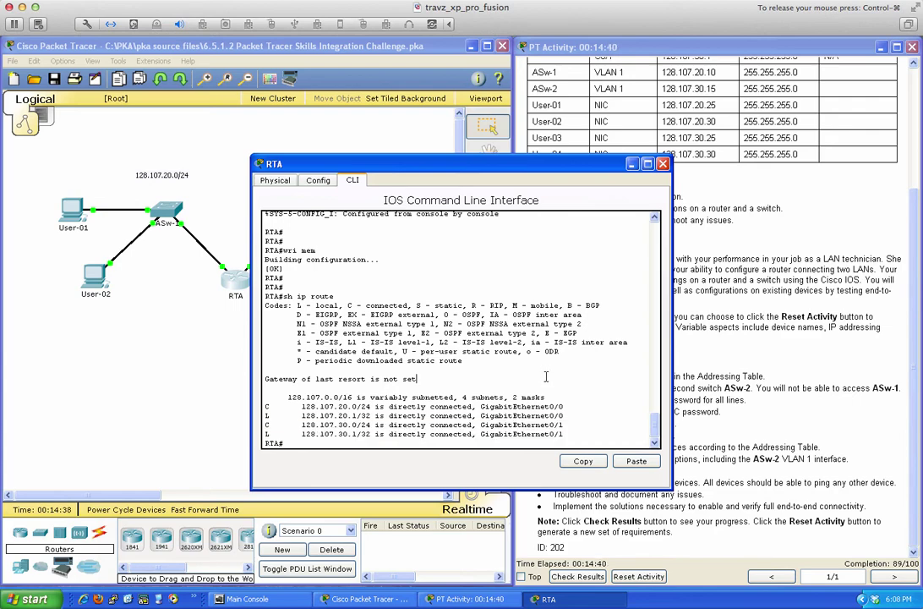
From RTA, ping the first two user PCs, starting with 128.107.20.25 and 128.107.20.30.
click(604, 414)
text(ping 128.107.30)
text(.25)
key(Return)
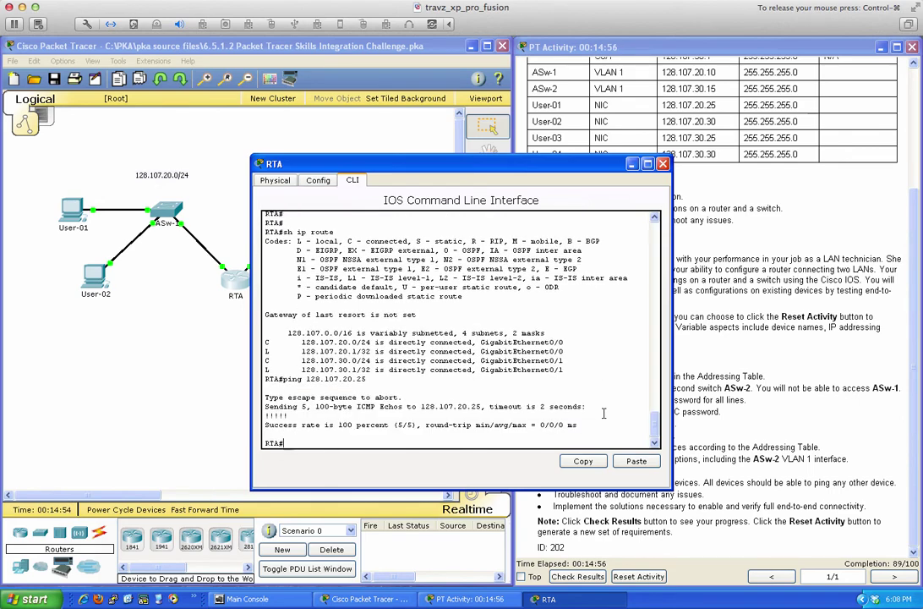
key(Up)
key(Return)
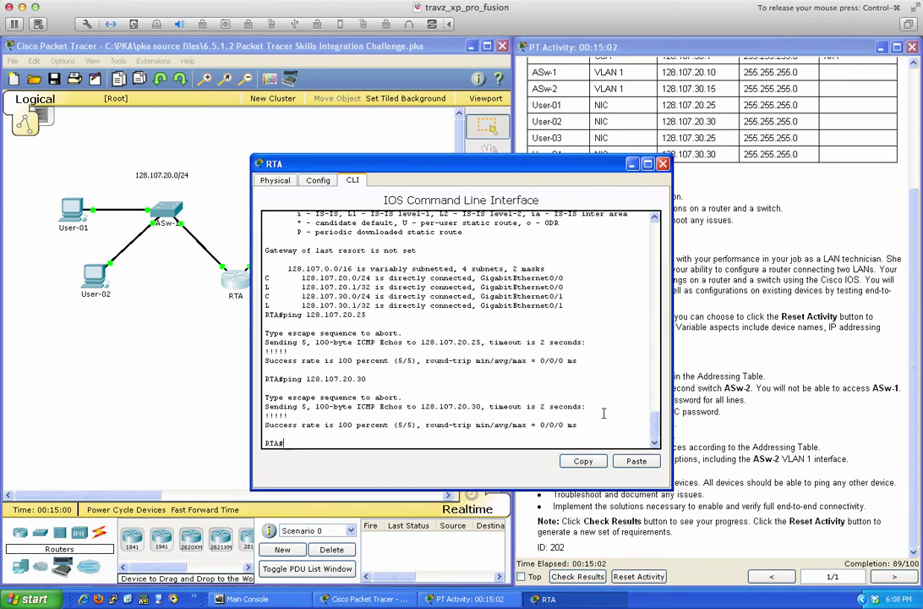
Ping 128.107.30.25 and 128.107.30.30 from RTA with full success, then close the RTA console.
key(Up)
key(BackSpace)
key(BackSpace)
text(30.25)
key(Return)
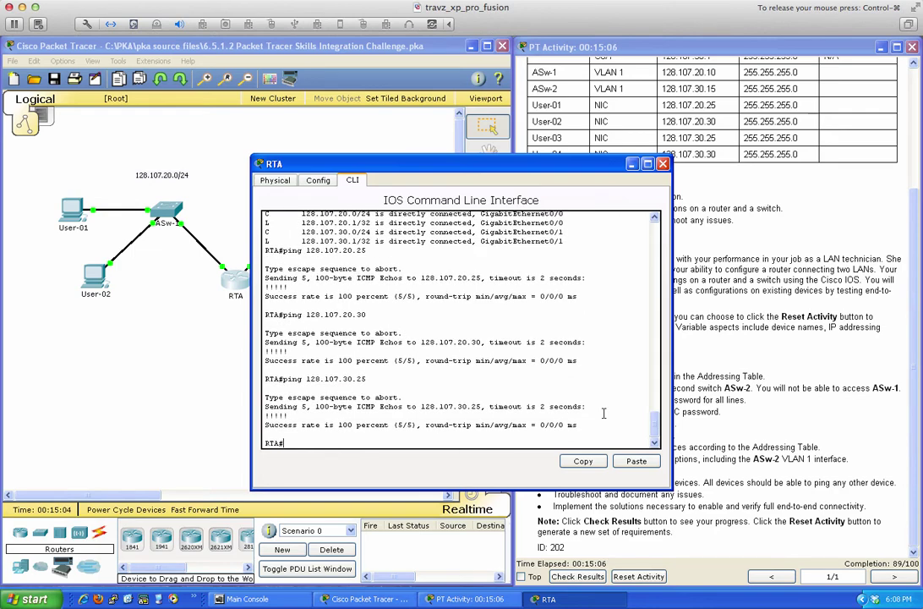
key(Up)
text(30)
key(Return)
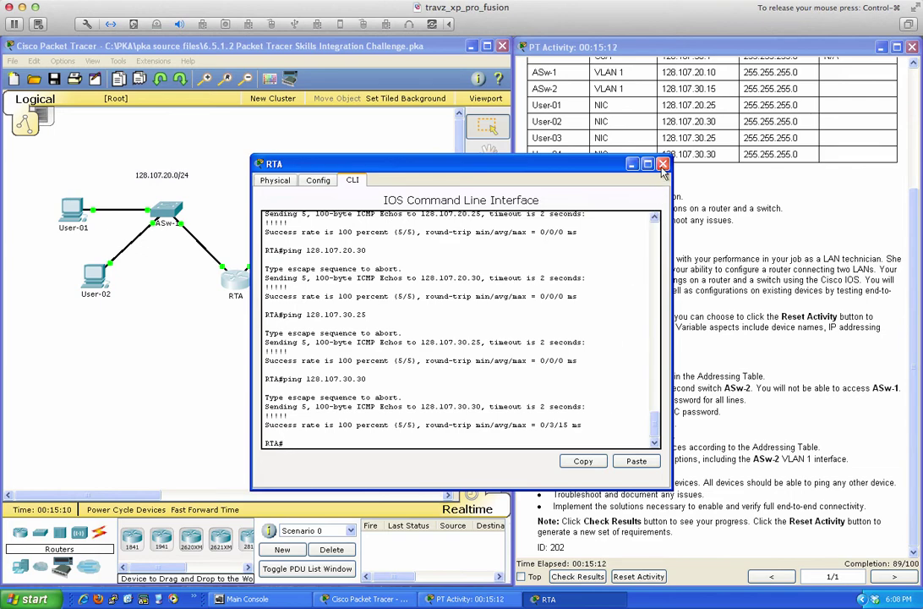
key(alt+F4)
Review the 89/100 (26/29) score, noting ASw-2's gateway and VLAN 1 items marked incorrect, then close the results.
click(582, 576)
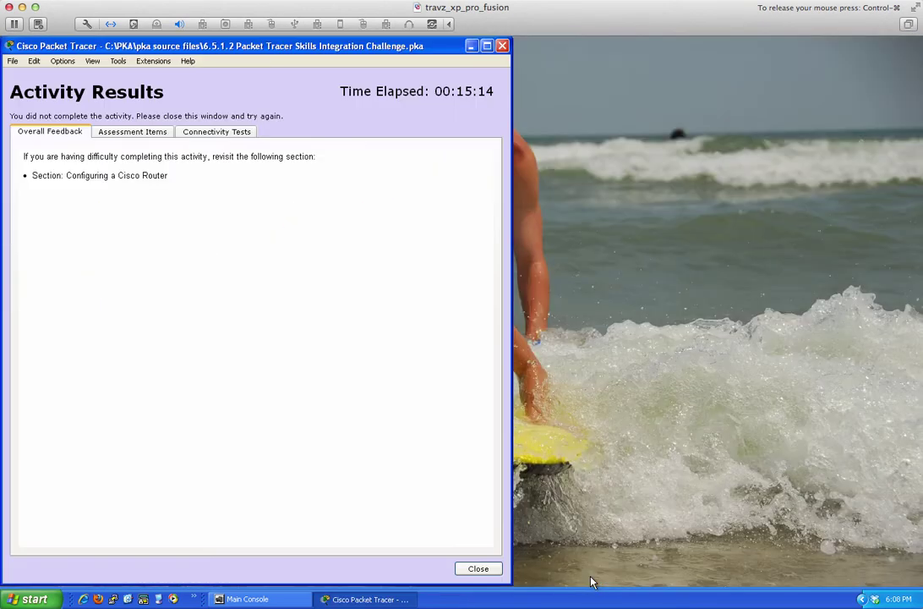
click(128, 130)
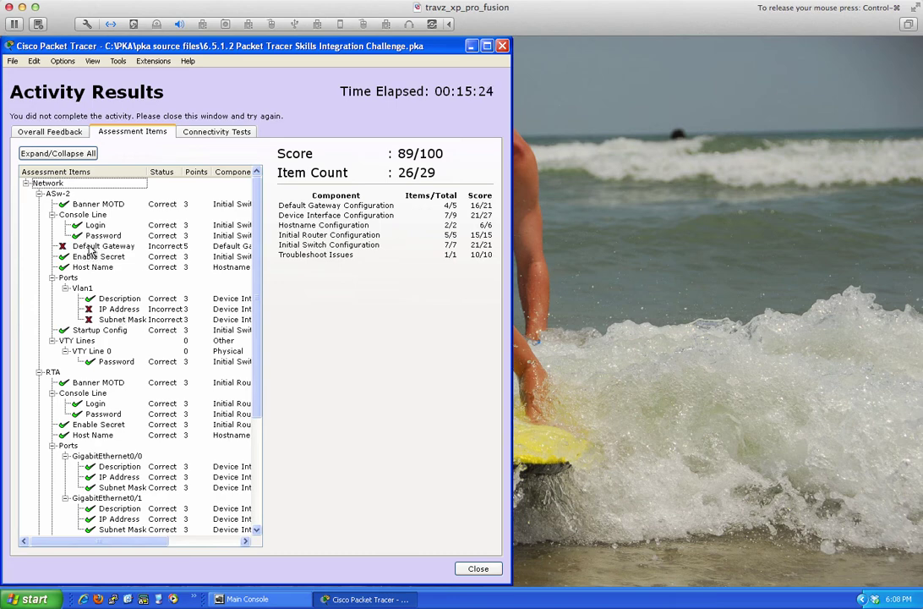
scroll(136, 380, down, 5)
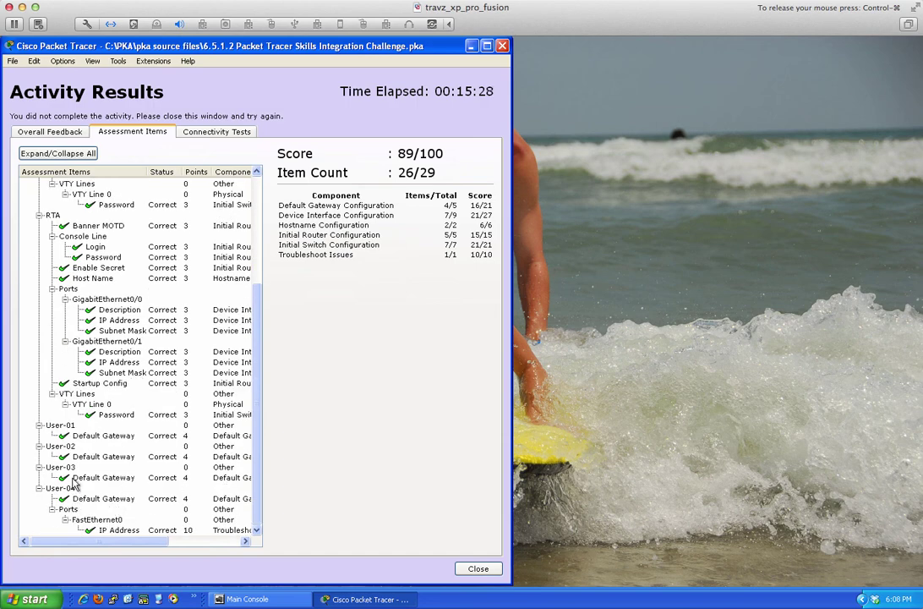
scroll(182, 430, up, 5)
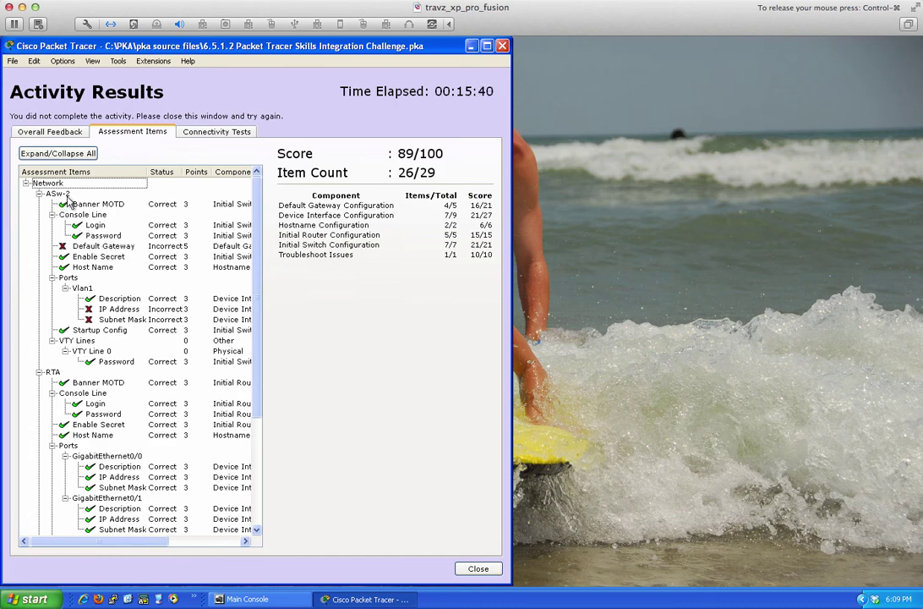
click(481, 568)
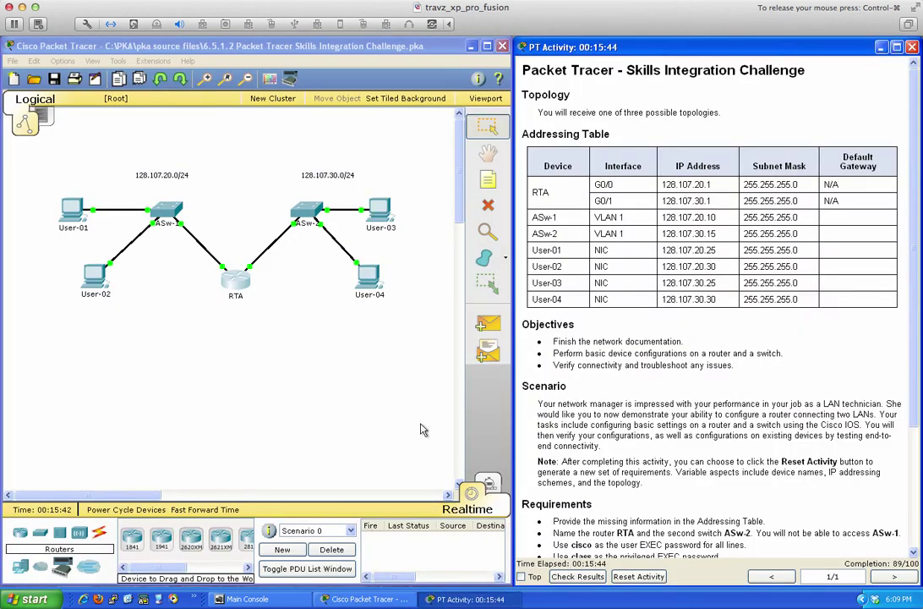
Try ASw-1, dismiss its locked notice, and highlight ASw-2's row in the addressing table.
click(163, 206)
click(257, 334)
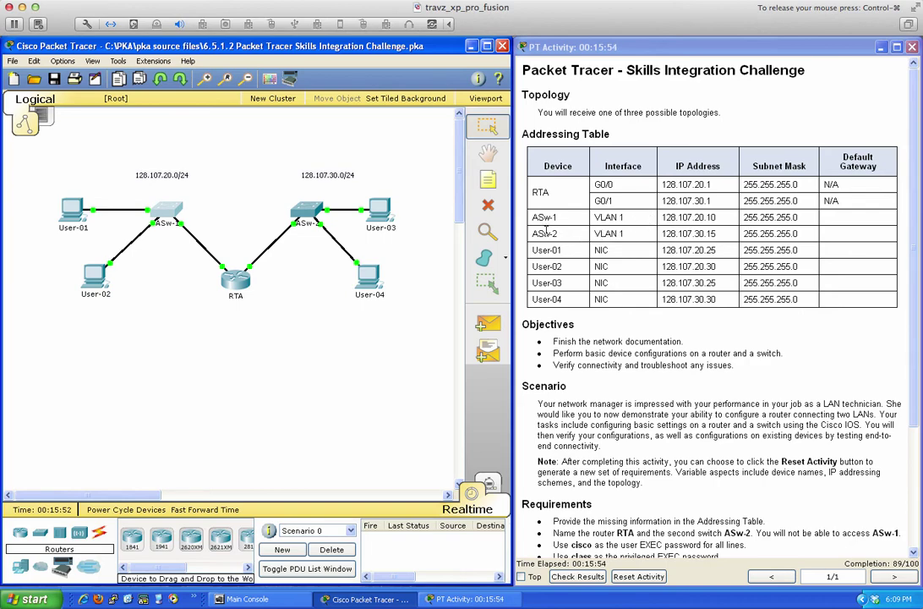
drag(545, 233, 805, 234)
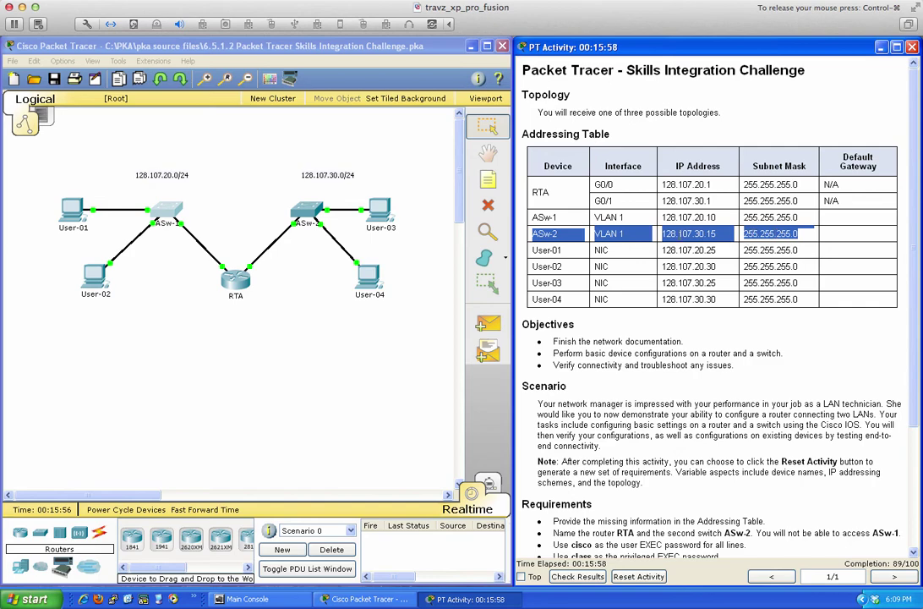
click(583, 242)
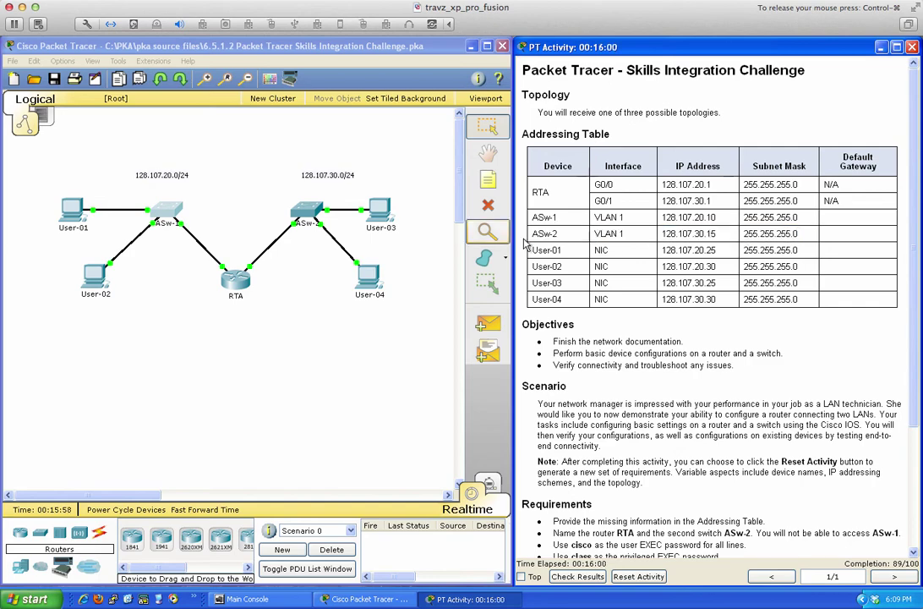
In ASw-2's CLI, enter interface VLAN 1 and bring it up with no shutdown.
click(306, 209)
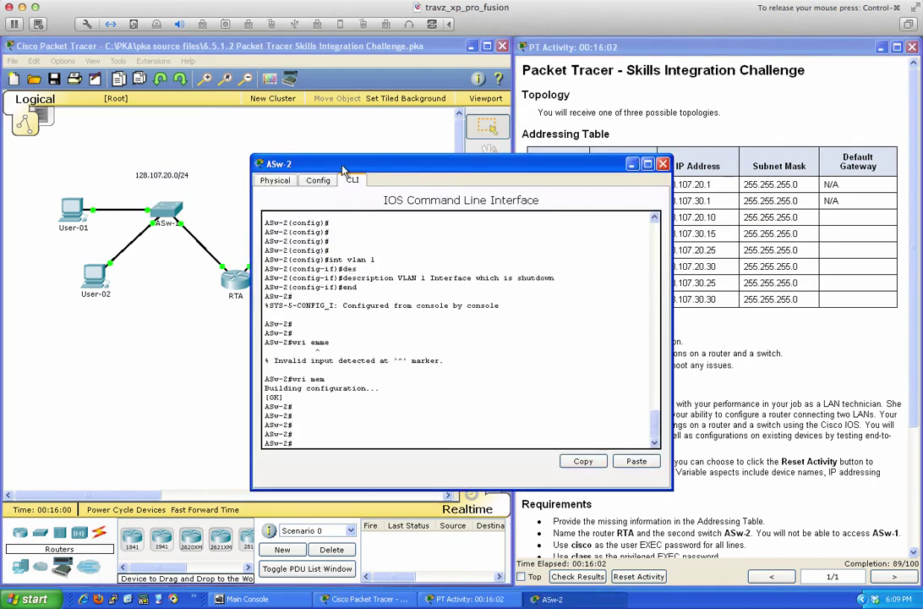
drag(343, 169, 120, 191)
text(co)
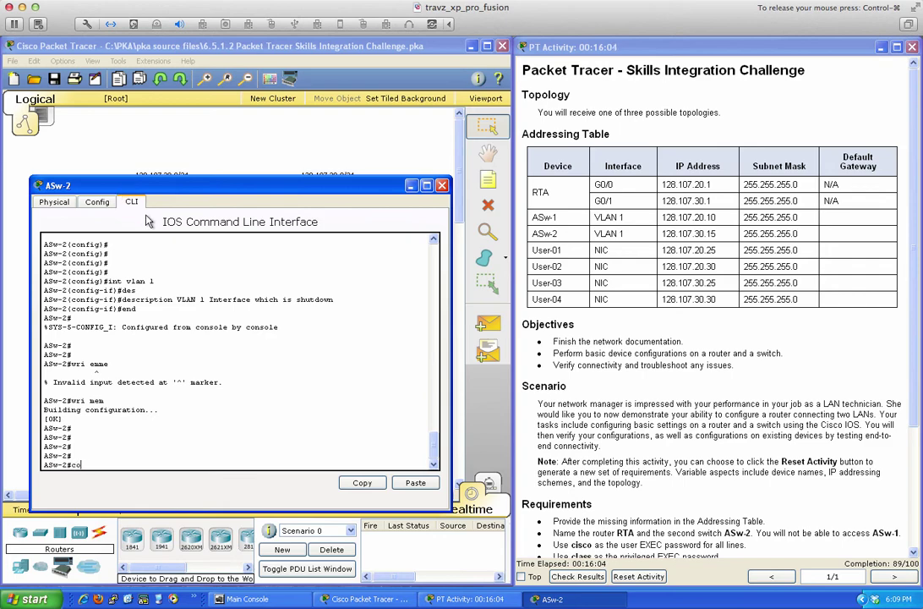
text(nf t)
key(Return)
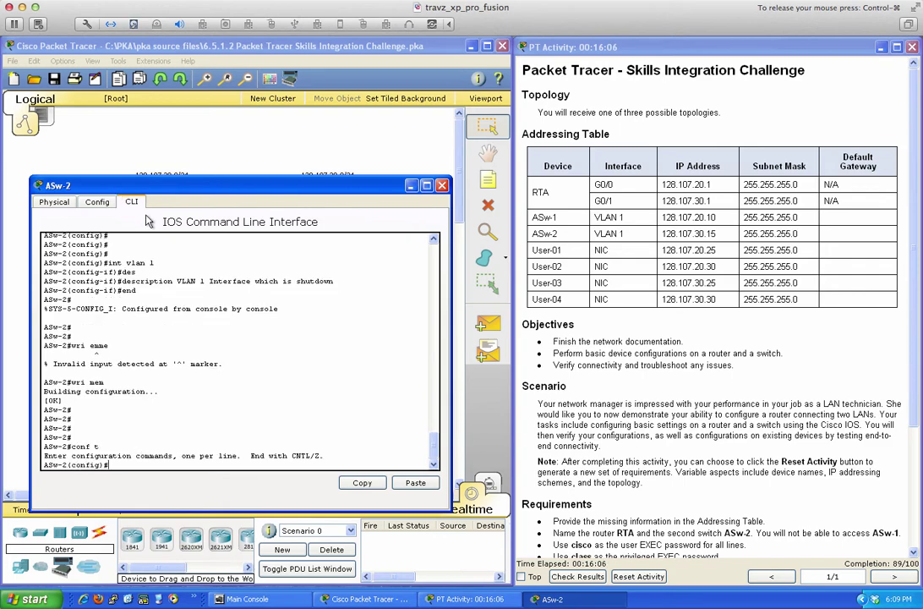
text(int vlan 1)
key(Return)
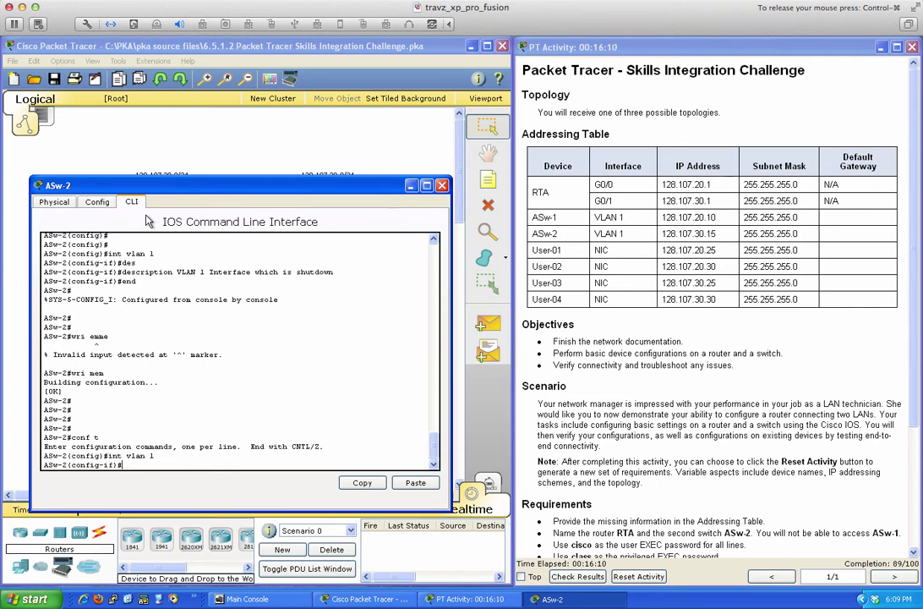
text(no shut)
key(Return)
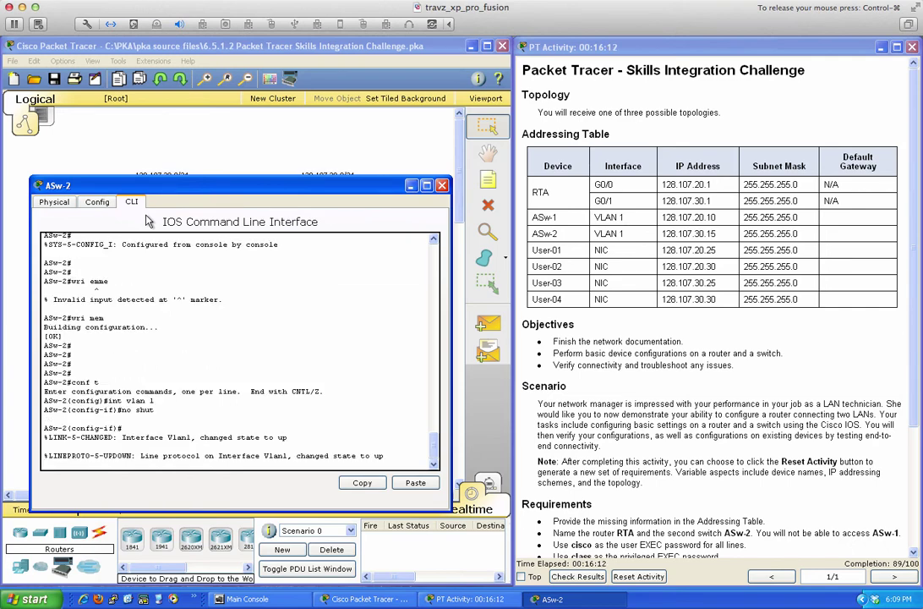
key(Return)
key(Return)
key(Return)
Assign VLAN 1 the address 128.107.30.15 255.255.255.0.
text(ip add)
key(Tab)
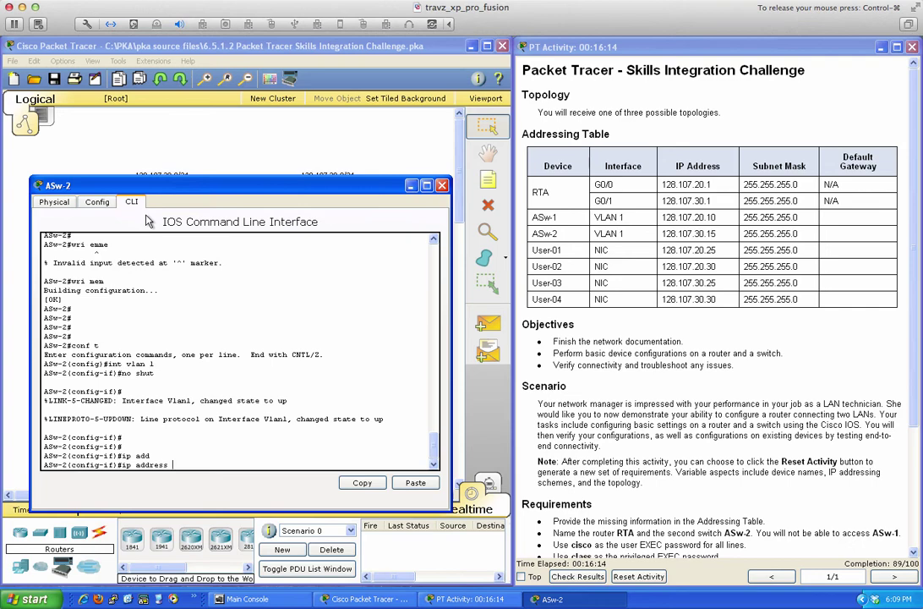
text(128.107.)
text(30.15 255.255.255.0)
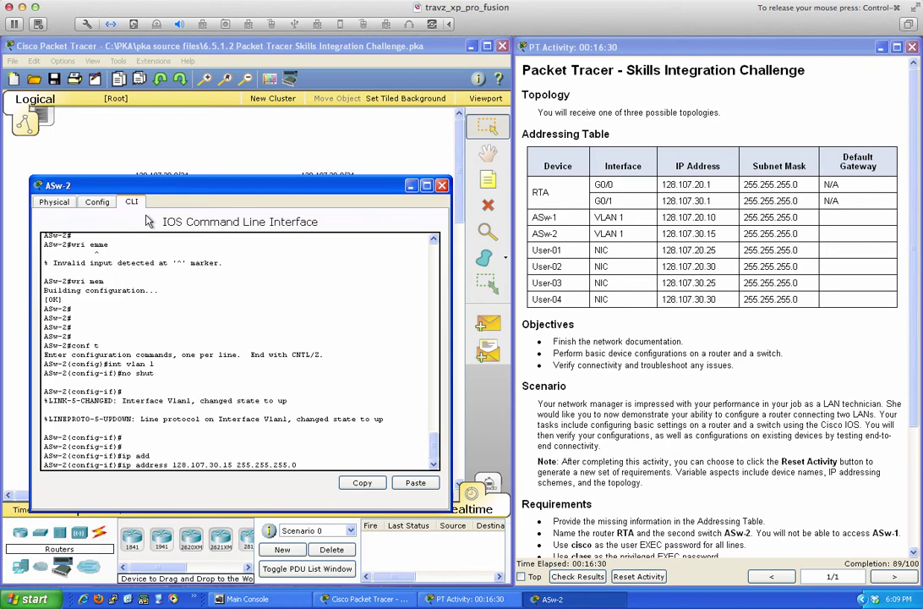
key(Return)
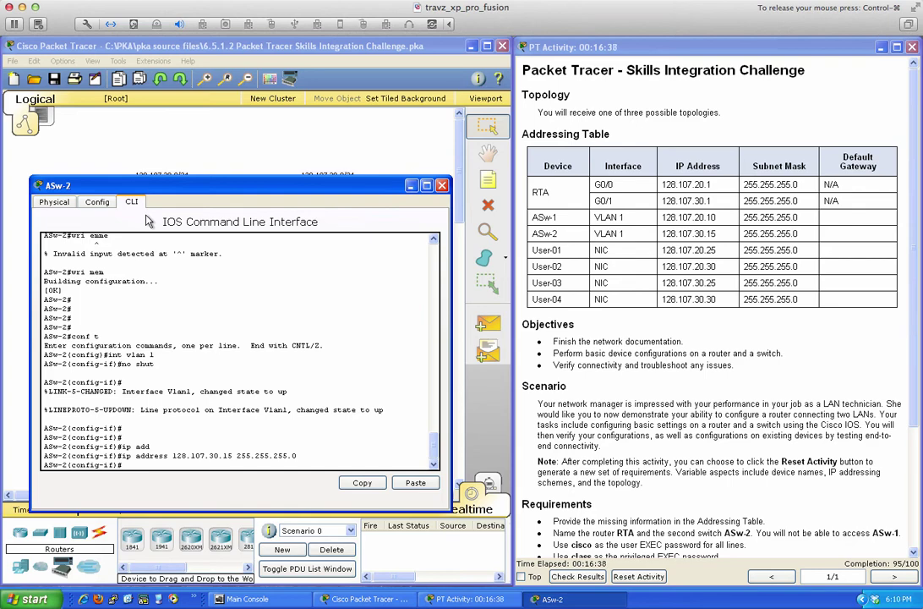
key(Return)
key(Return)
key(Return)
Exit configuration mode and save ASw-2's configuration with wri mem.
text(end)
key(Return)
key(Return)
key(Return)
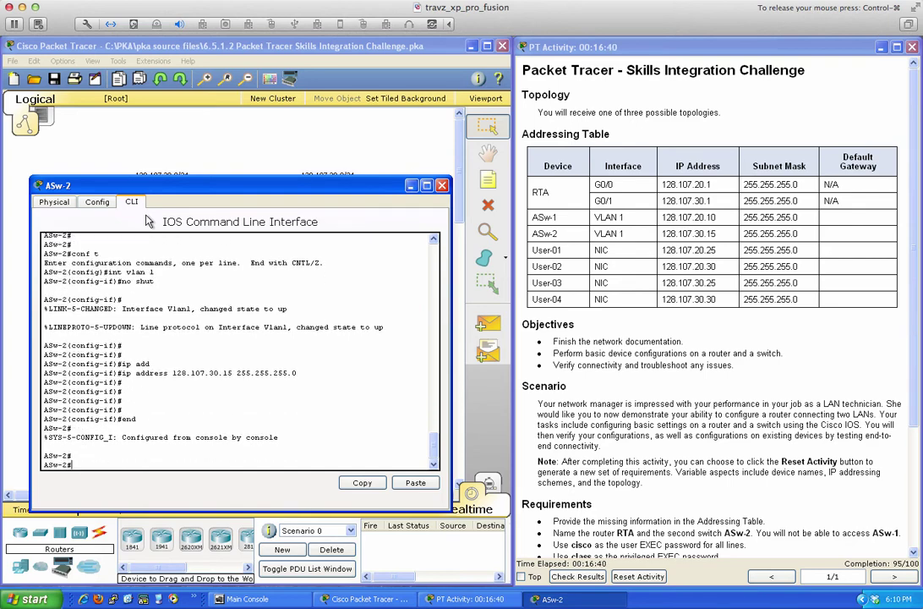
key(Return)
key(Return)
text(wri mem)
key(Return)
key(Return)
key(Return)
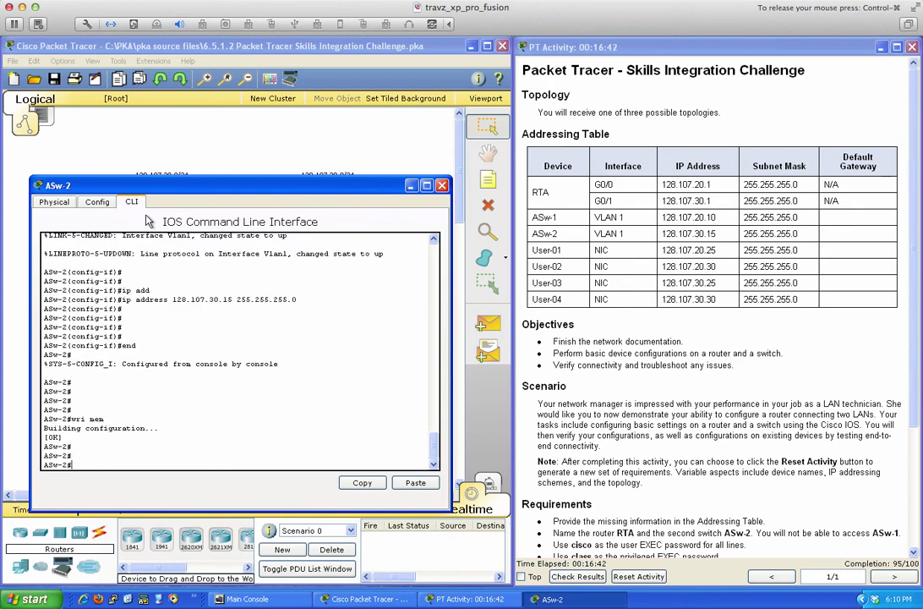
key(Return)
key(Return)
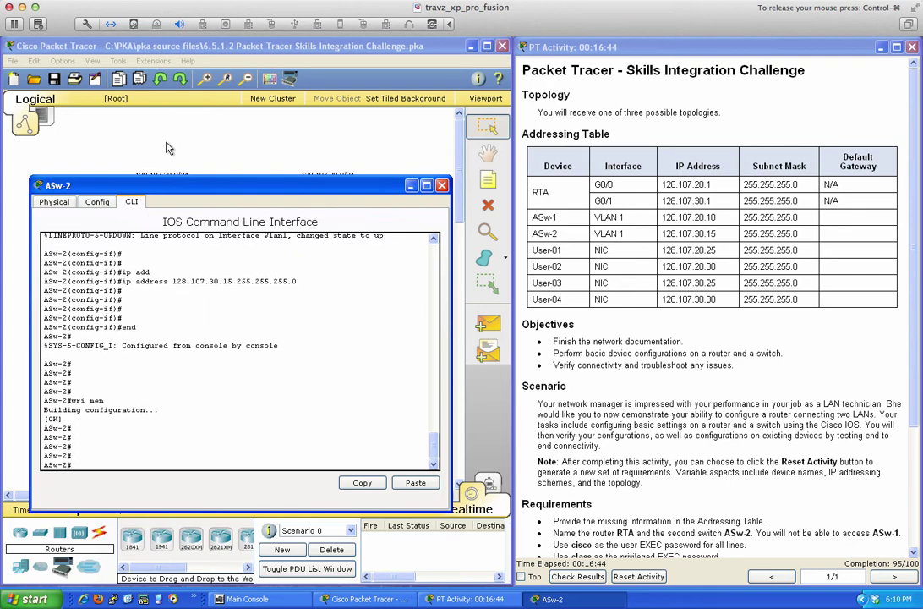
drag(207, 192, 418, 233)
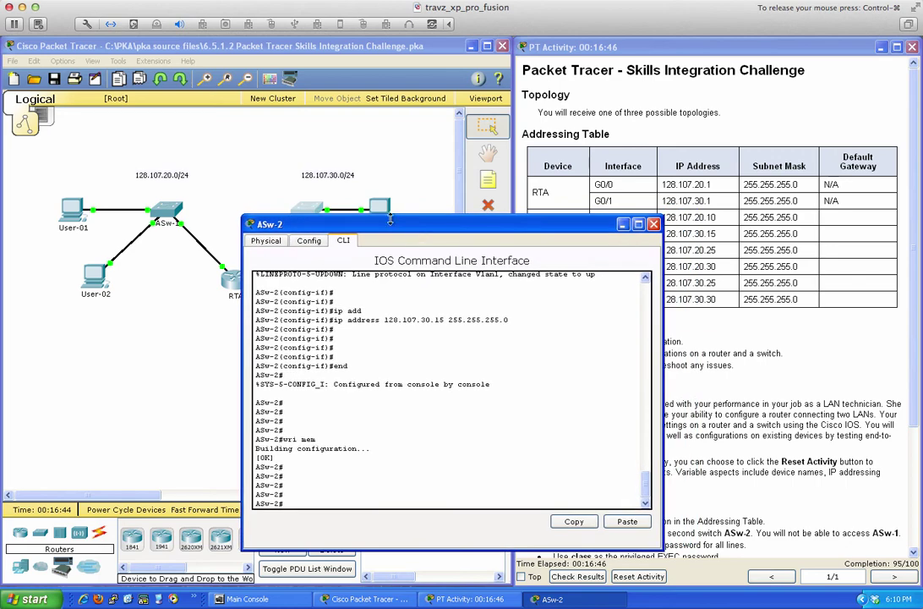
From User-03, ping ASw-2 at 128.107.30.15, getting 3 of 4 replies, then close the window.
click(379, 204)
click(522, 242)
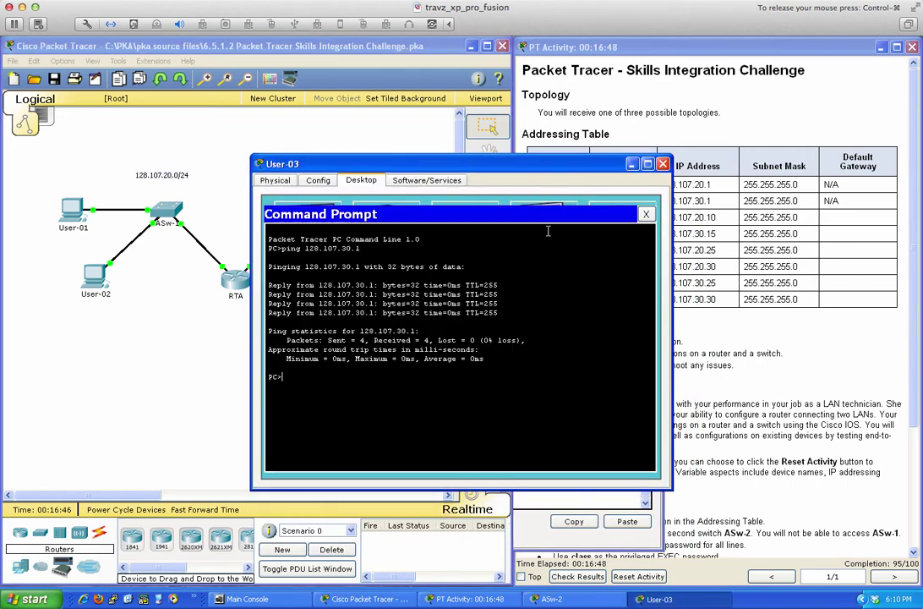
text(ping 128.107.30.15)
key(Return)
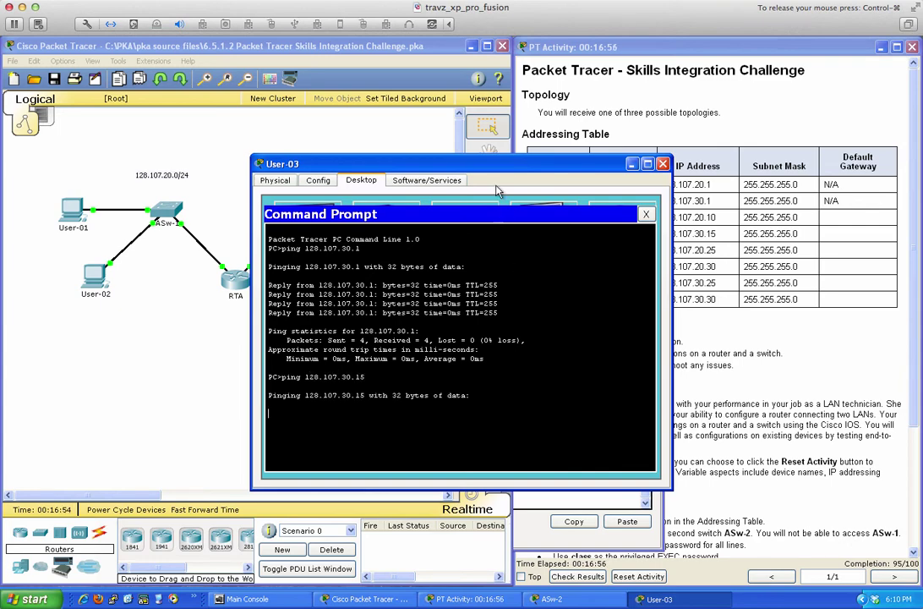
drag(425, 162, 346, 212)
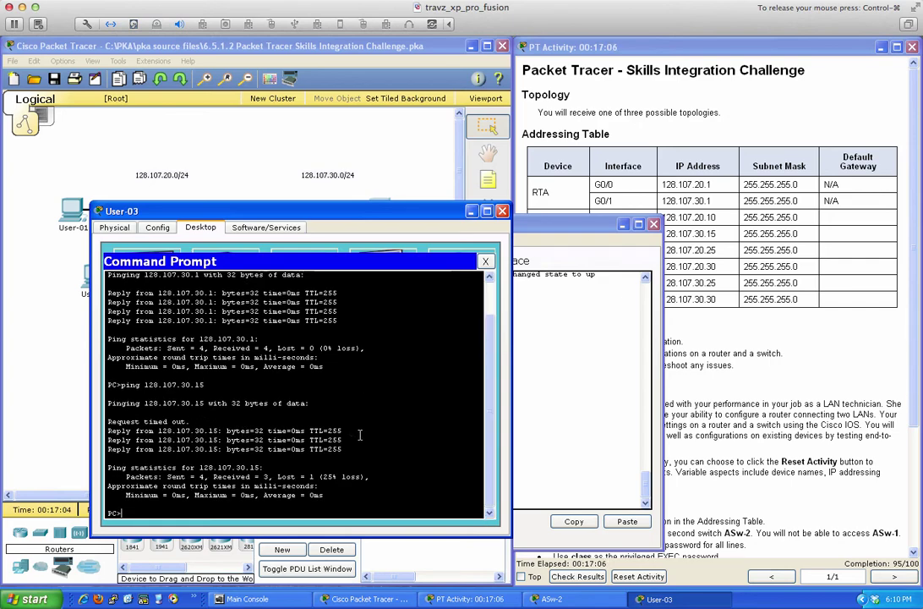
click(502, 211)
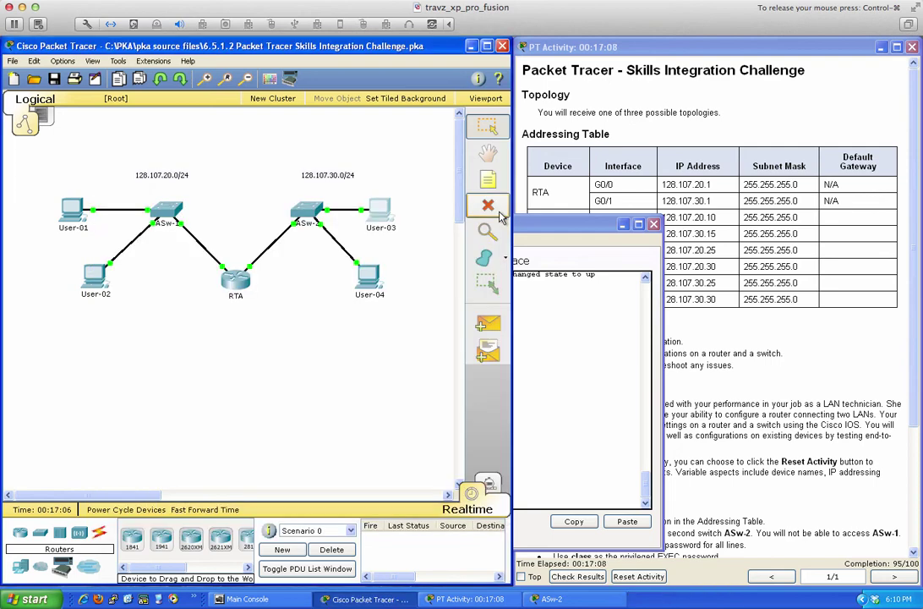
Page through ASw-2's sh run output confirming VLAN 1 at 128.107.30.15, then close it and scroll the instructions.
click(548, 358)
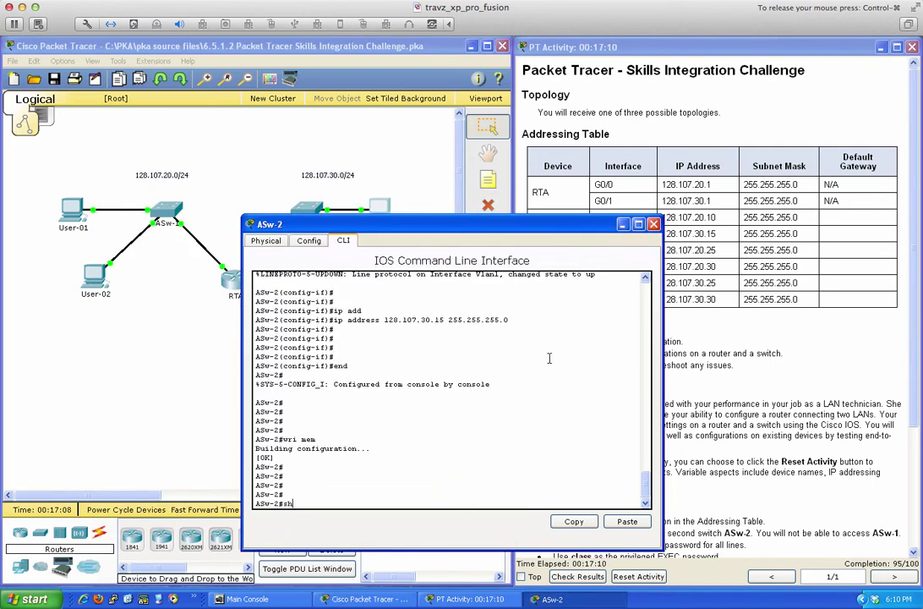
text(sh run)
key(Return)
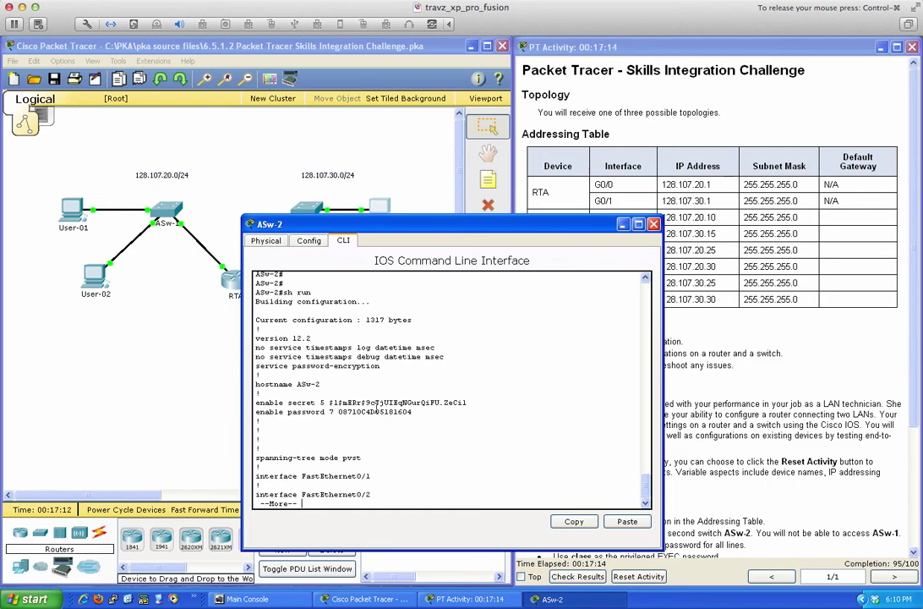
key(space)
key(space)
key(space)
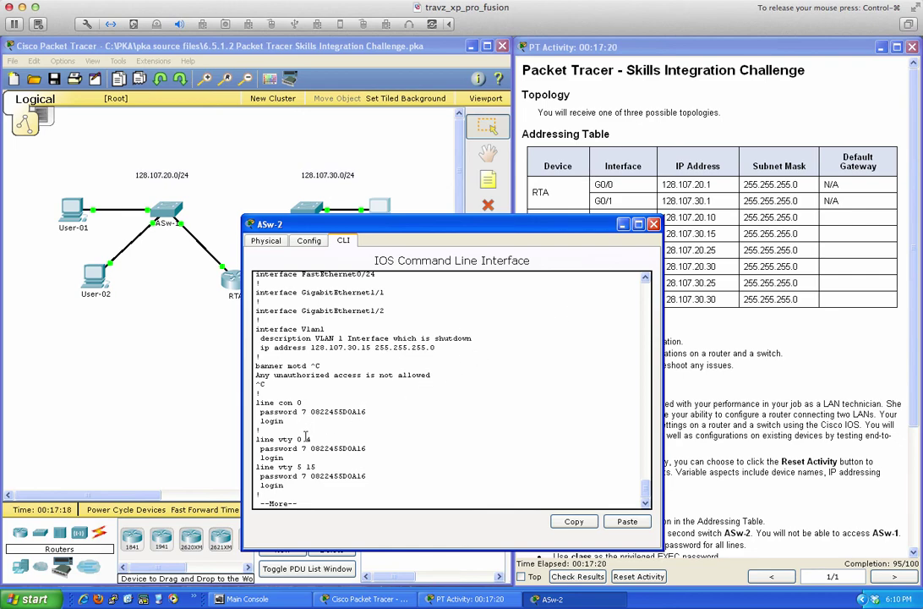
key(space)
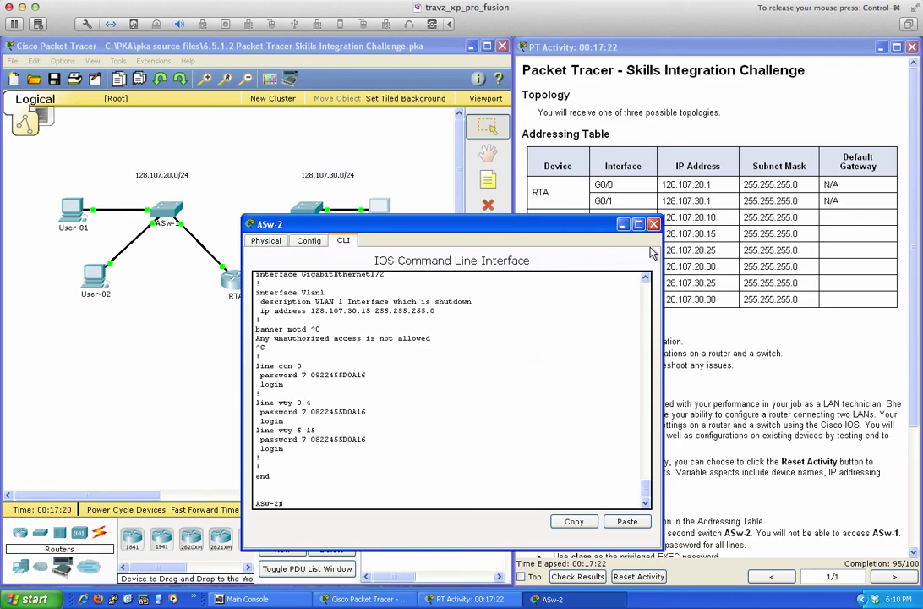
click(653, 224)
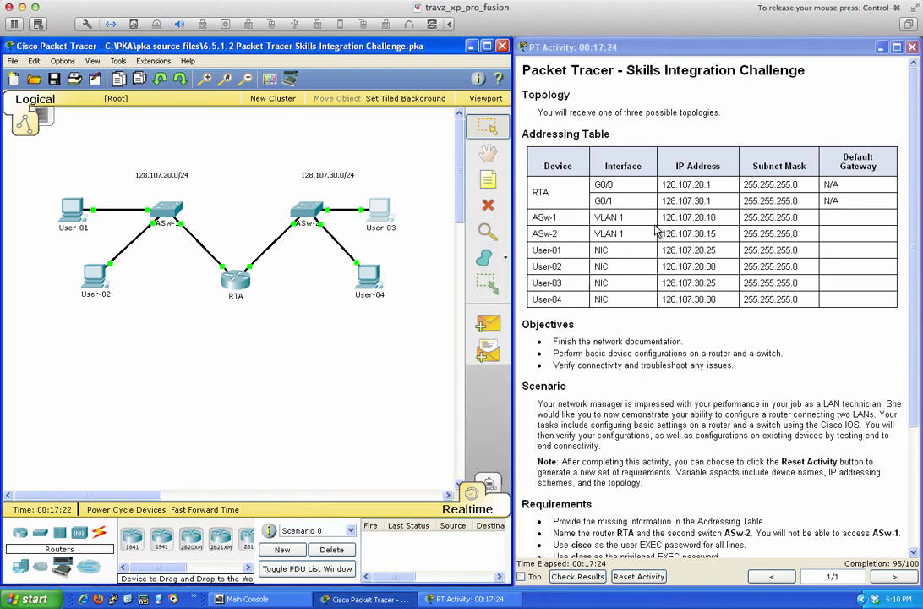
scroll(655, 338, down, 4)
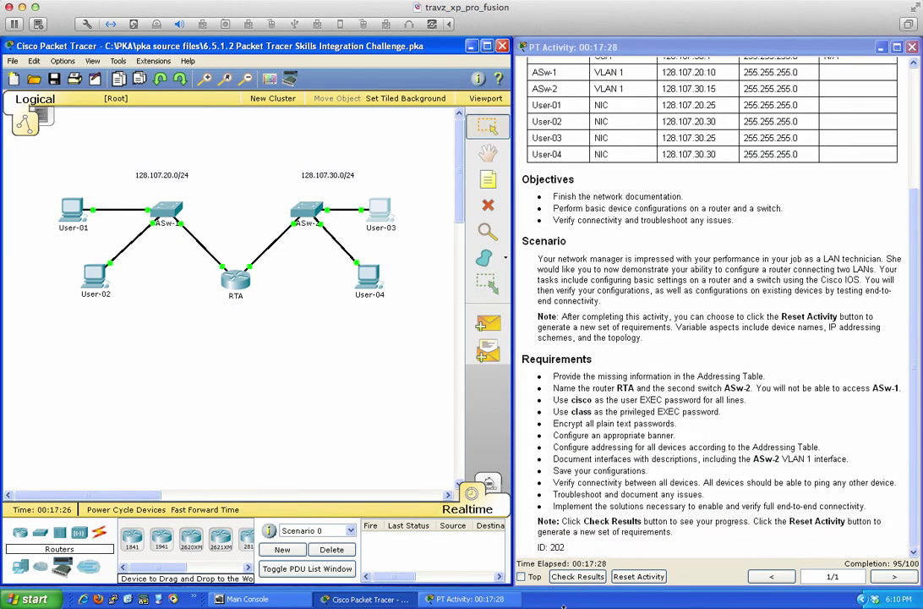
click(577, 575)
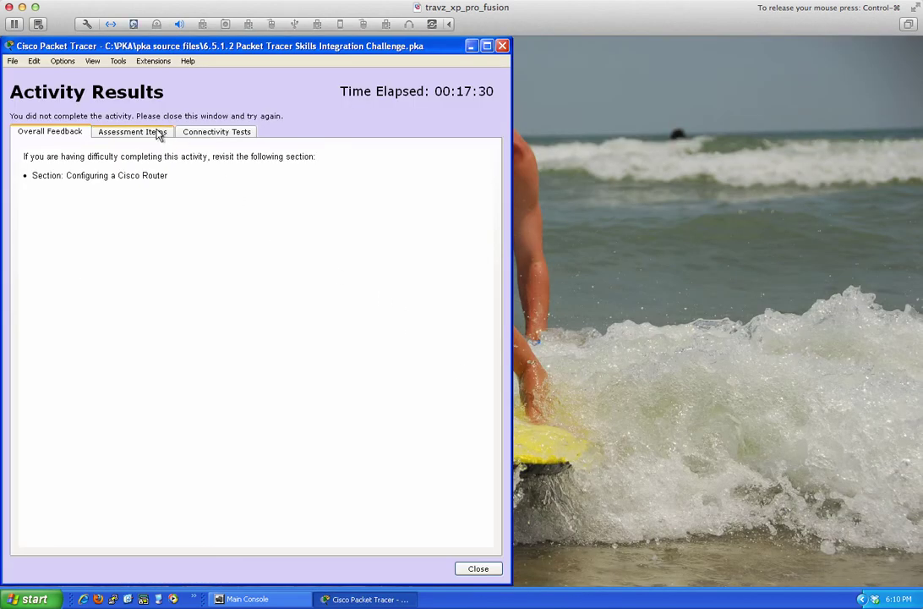
click(155, 133)
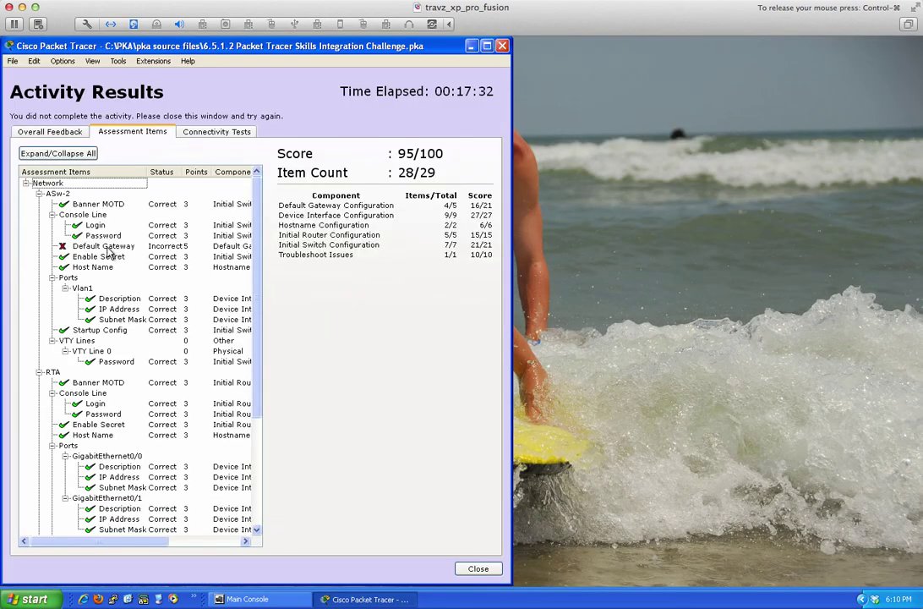
mouse_move(139, 542)
mouse_down()
mouse_move(202, 542)
mouse_move(133, 540)
mouse_up()
scroll(115, 296, down, 5)
scroll(114, 296, up, 5)
click(483, 568)
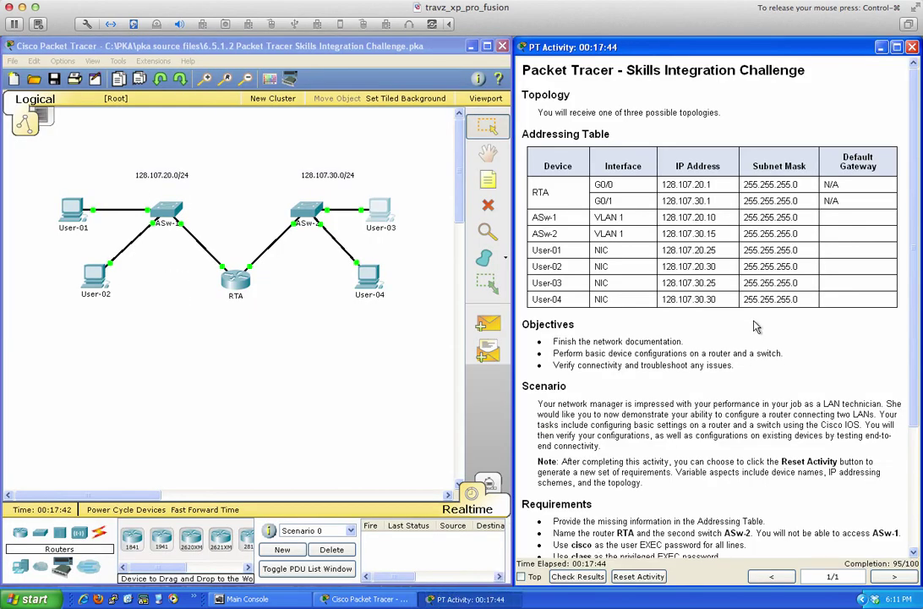
scroll(757, 327, down, 1)
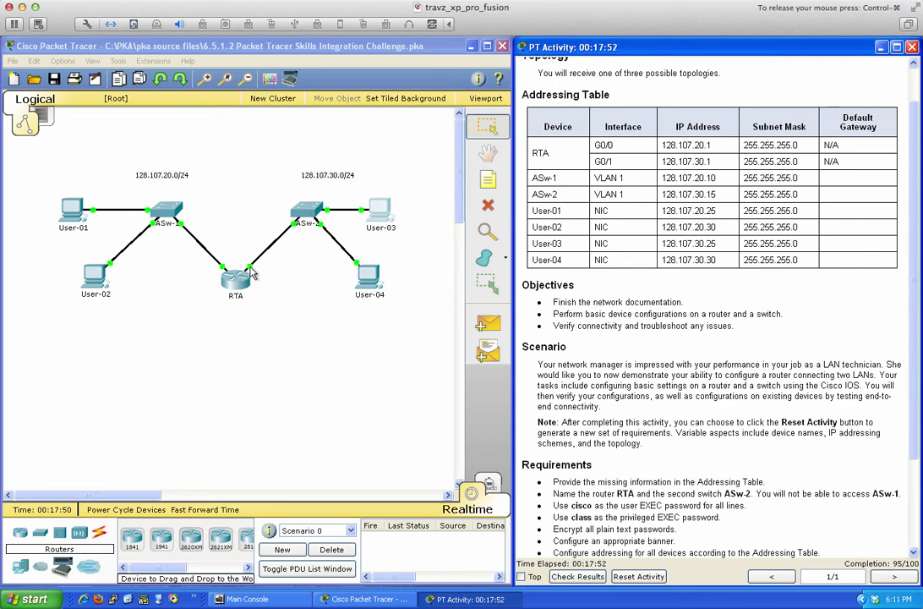
Enter global configuration mode in ASw-2's CLI.
click(306, 211)
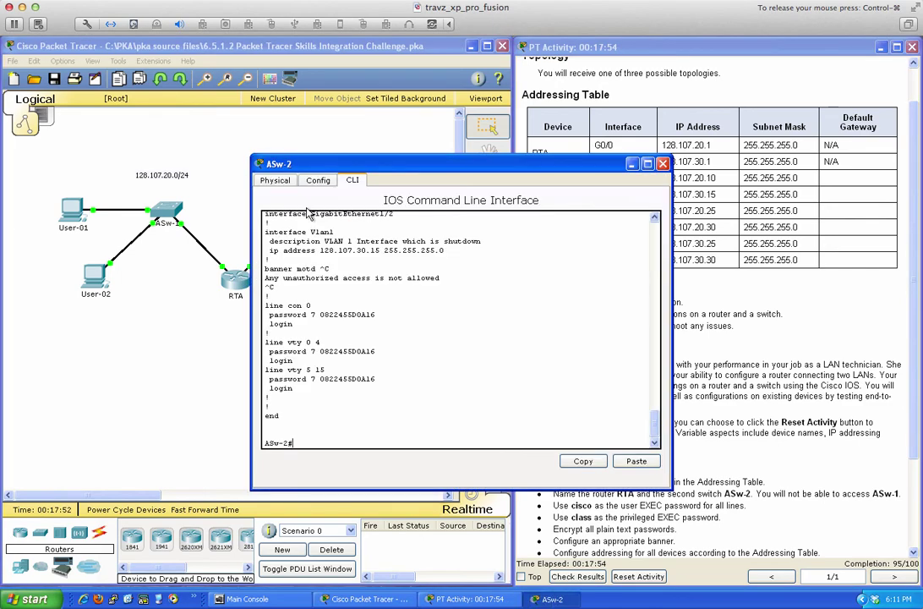
text(conf )
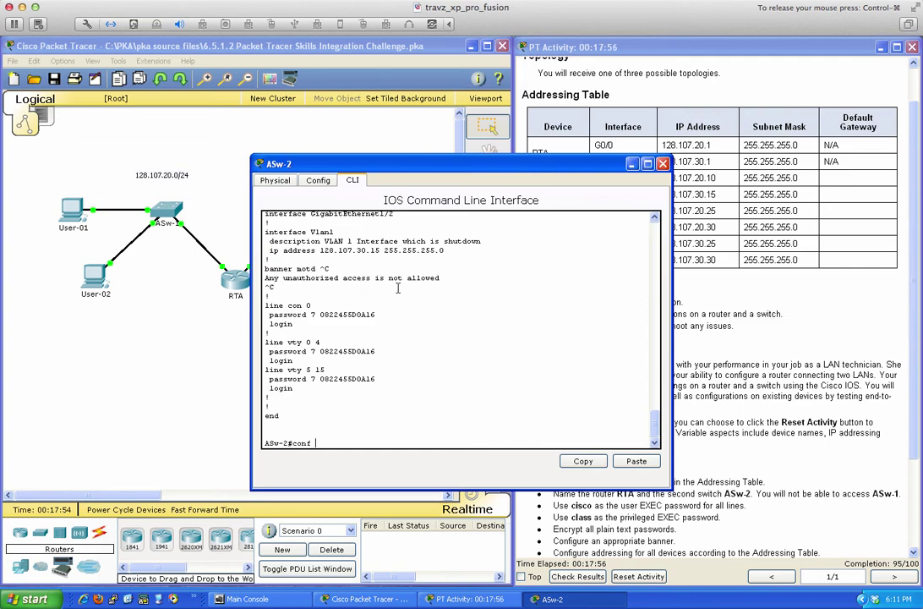
text(t)
key(Return)
text(f)
key(Return)
Set ASw-2's ip default-gateway to 128.107.30.1 and return to privileged mode.
text(i pd)
key(Return)
text(i pd)
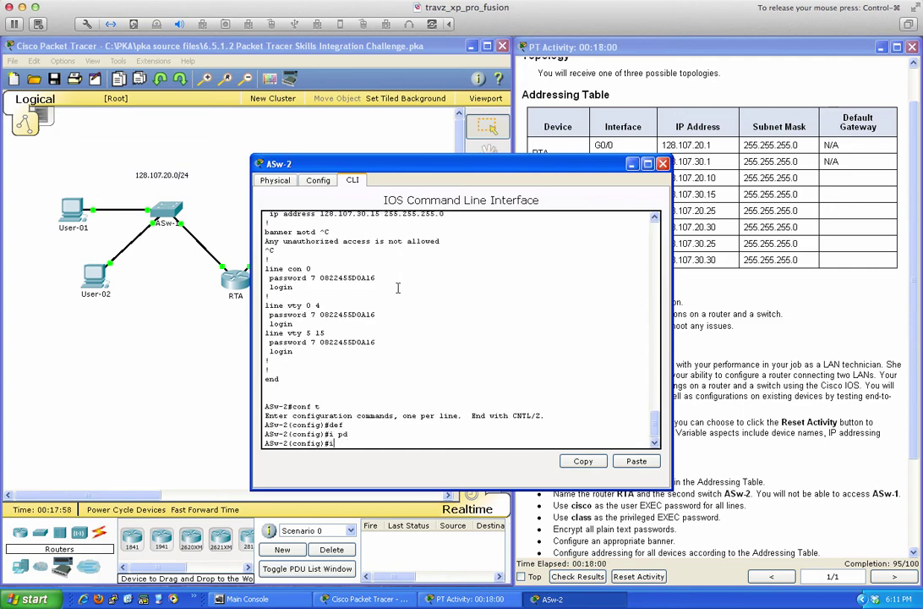
text(p de)
key(Tab)
text(?)
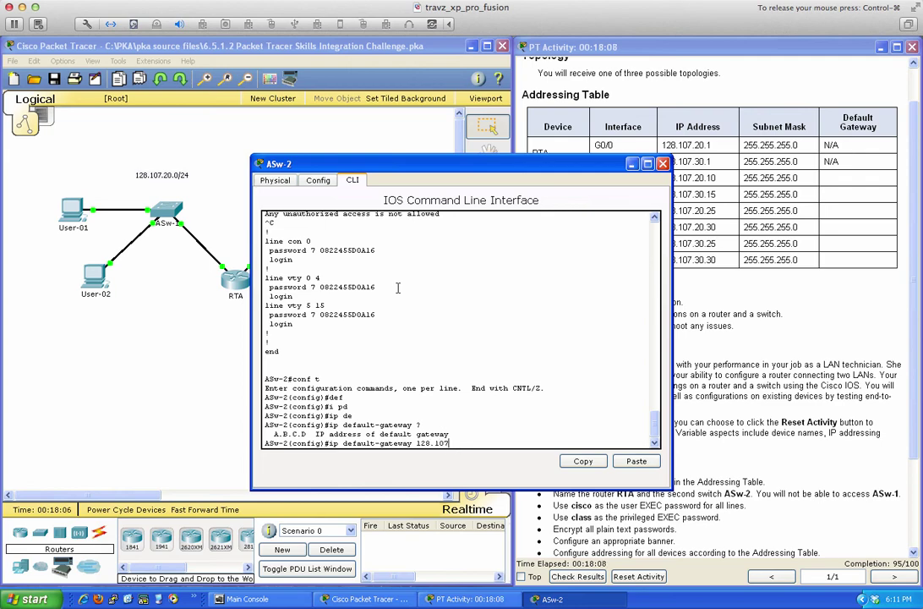
text(128.107.30.1 ?)
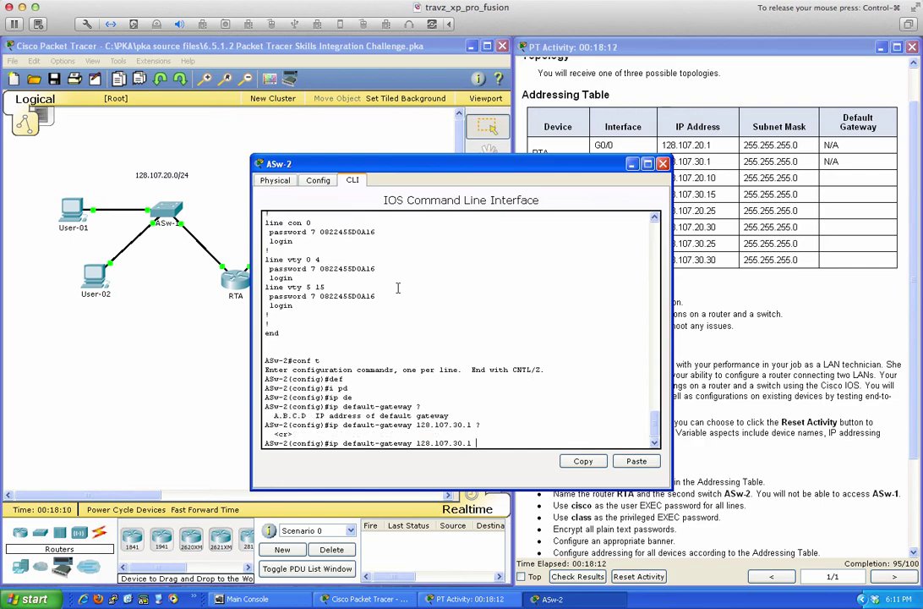
key(Return)
key(Return)
key(Return)
key(Return)
text(end)
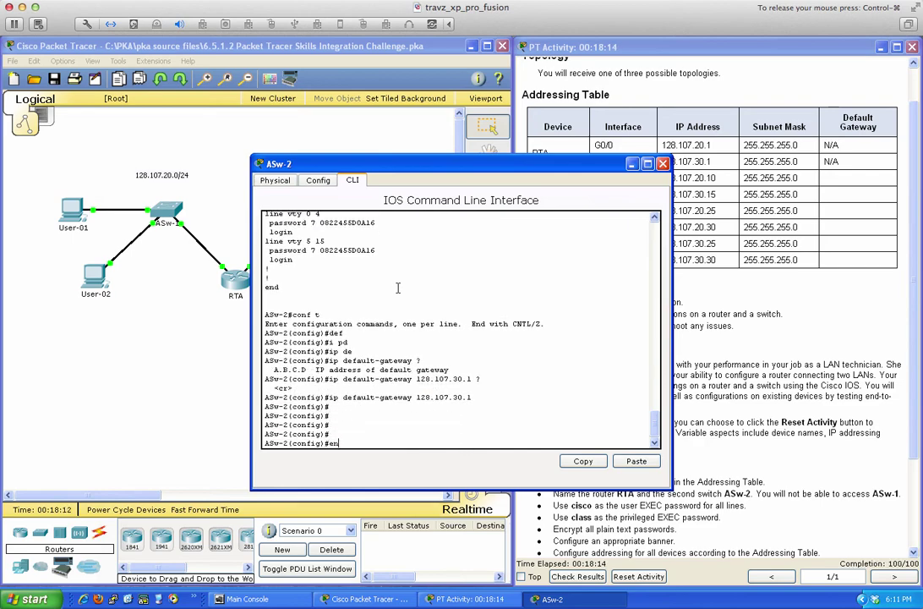
key(Return)
key(Return)
key(Return)
text(w-2#w)
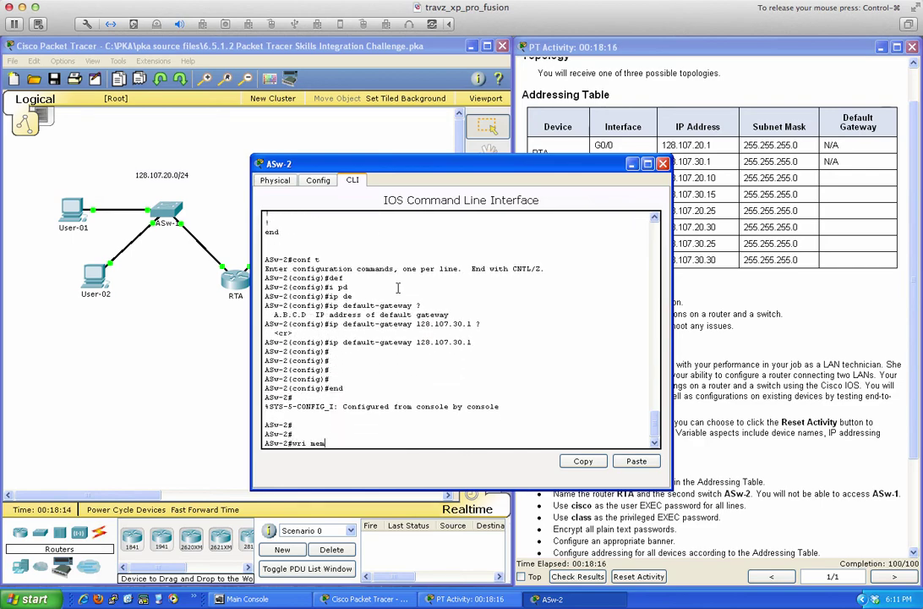
text(ri mem)
key(Return)
Recheck the results, close ASw-2's CLI, and confirm 100/100 with all 29/29 items correct.
click(592, 579)
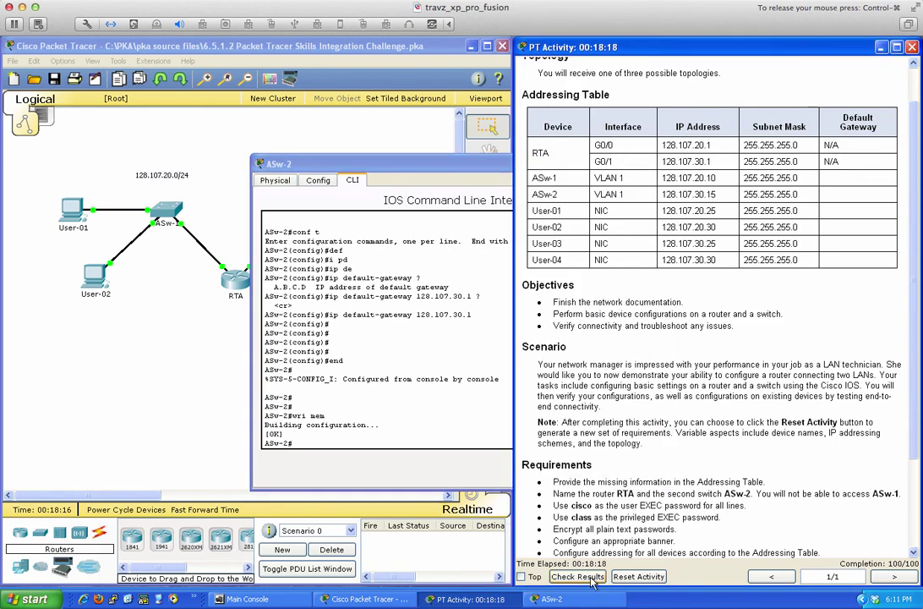
click(591, 580)
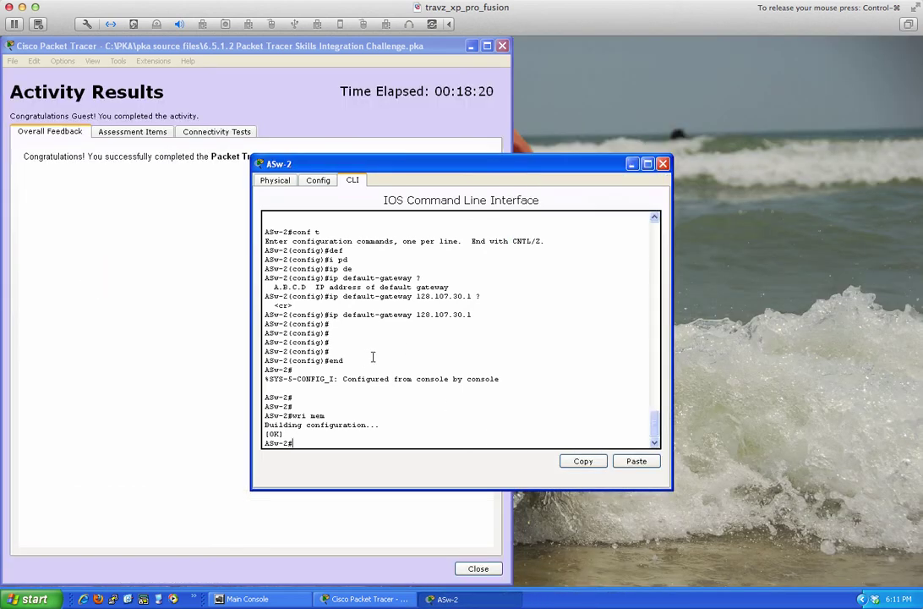
click(660, 165)
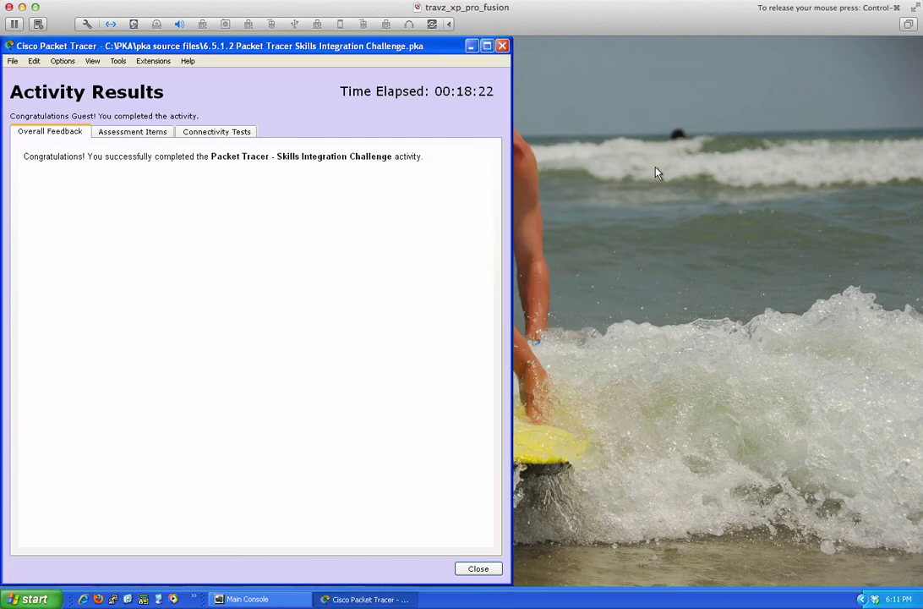
click(127, 133)
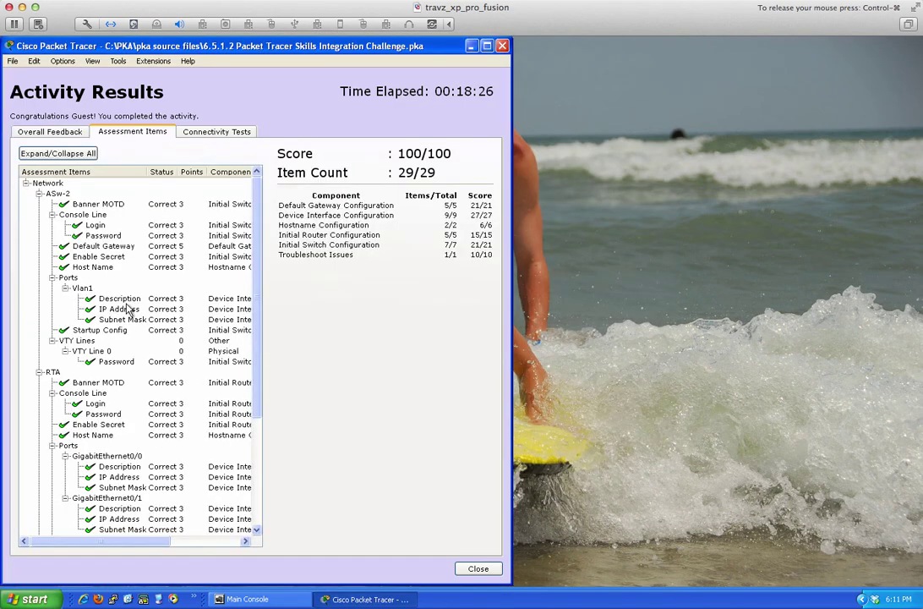
scroll(122, 250, down, 1)
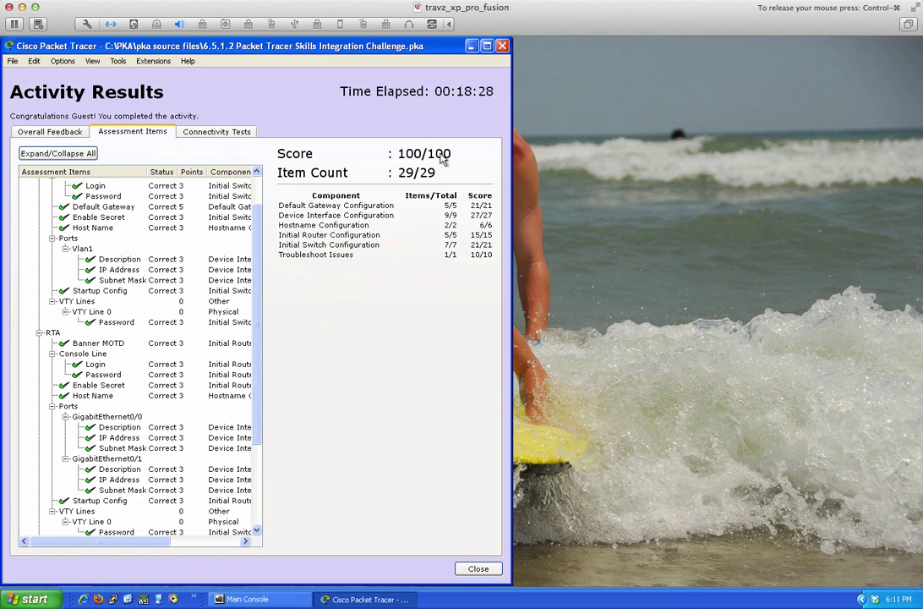
scroll(80, 309, up, 1)
scroll(83, 311, down, 4)
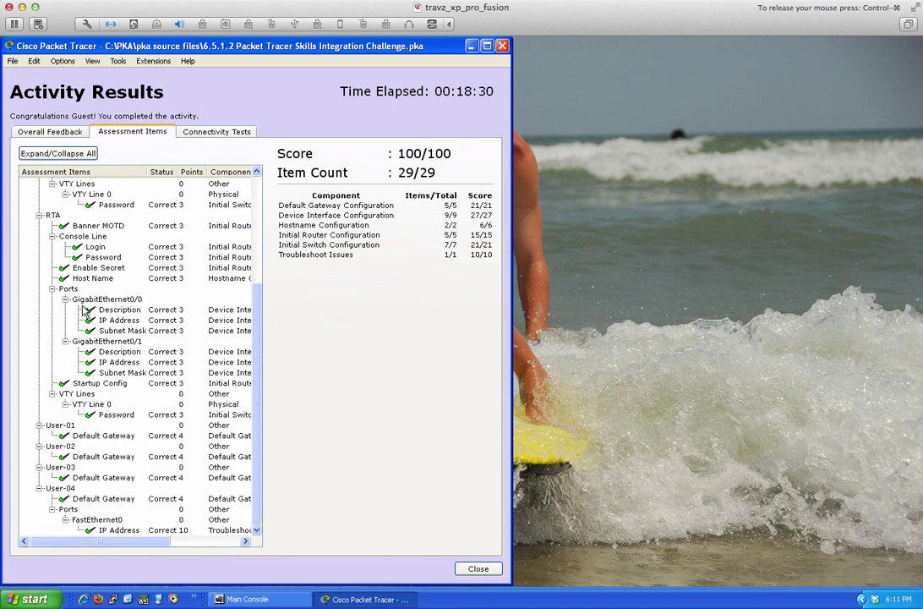
scroll(85, 311, up, 5)
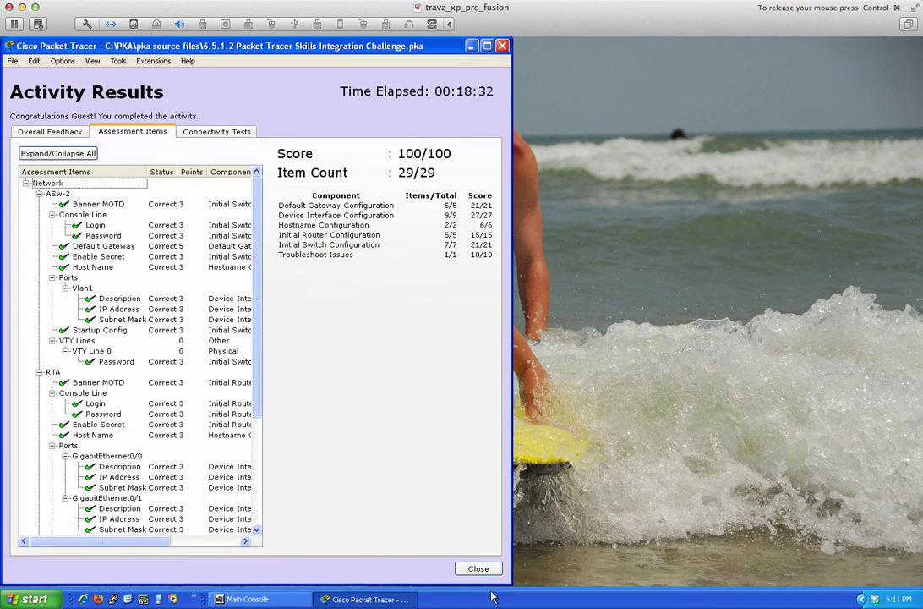
Close the results and bring up User-01's command prompt.
click(477, 568)
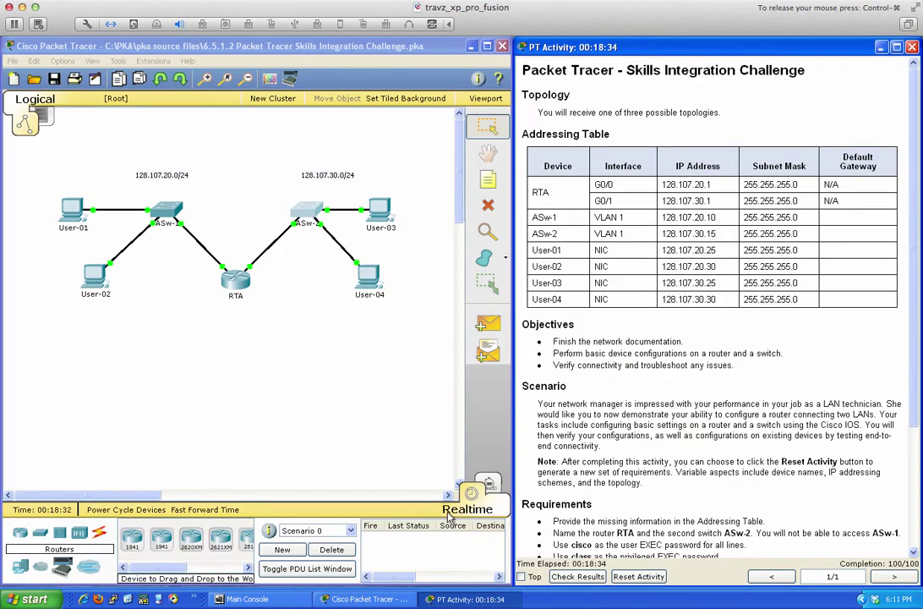
click(67, 205)
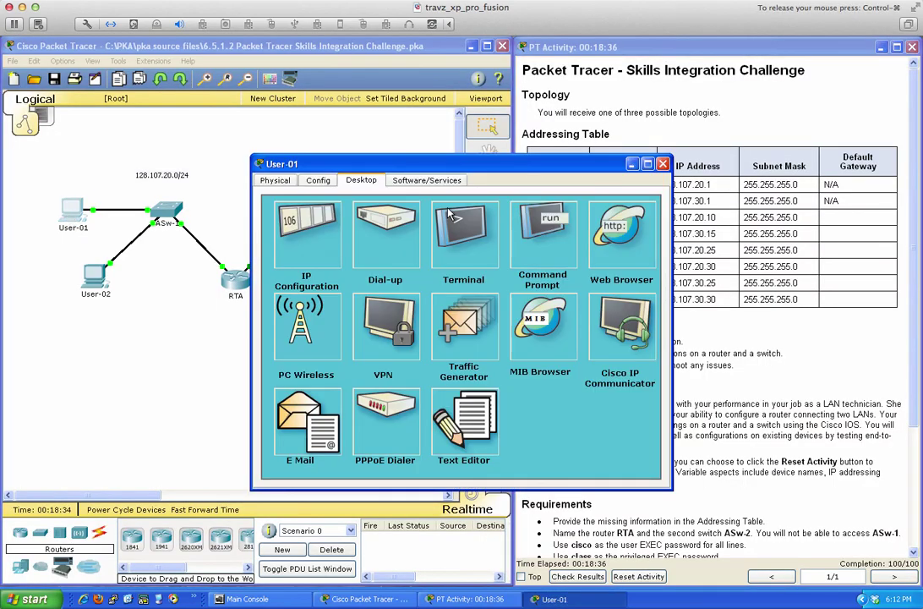
drag(473, 171, 438, 264)
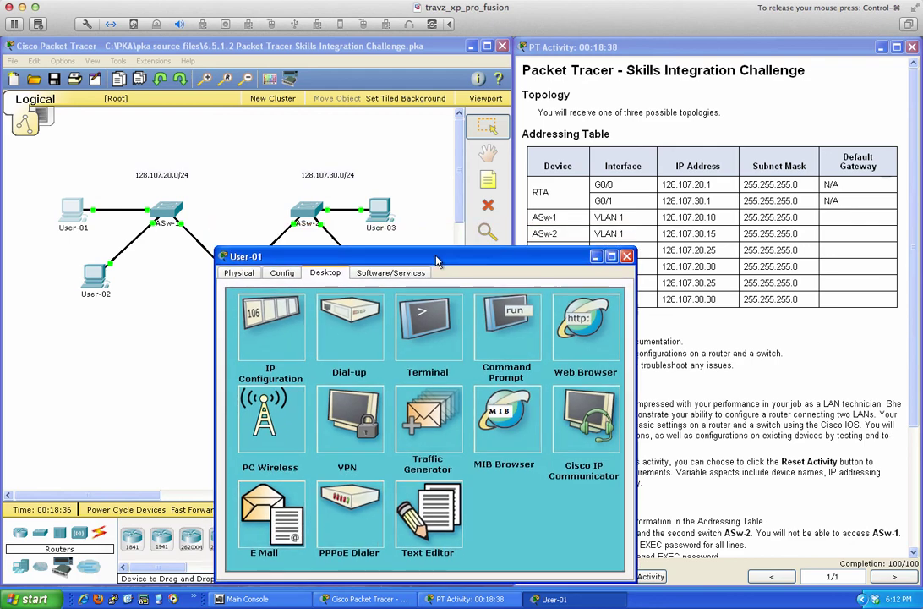
click(506, 328)
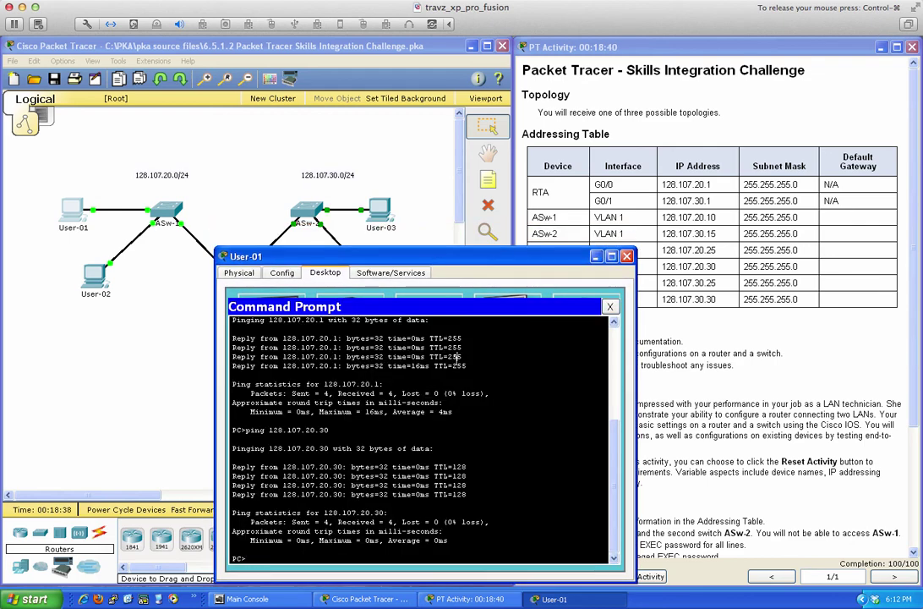
From User-01, ping 128.107.30.25 and 128.107.30.30 with 0% loss, then close its window.
key(Up)
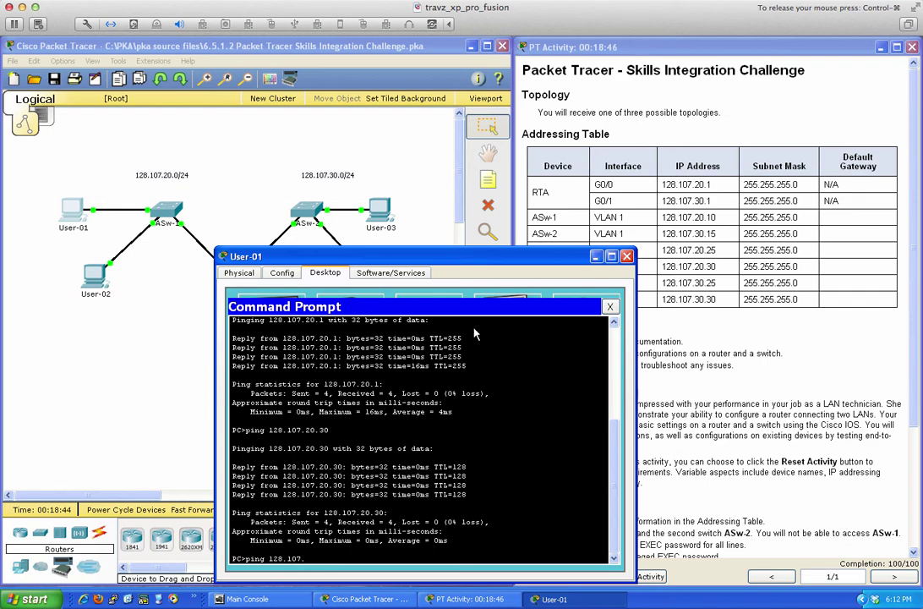
drag(513, 258, 391, 258)
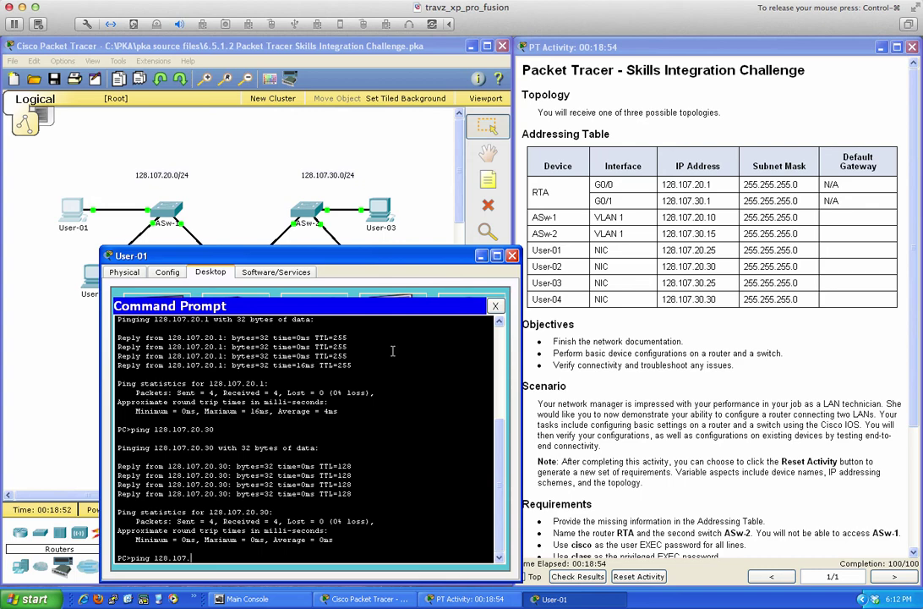
text(5)
key(Return)
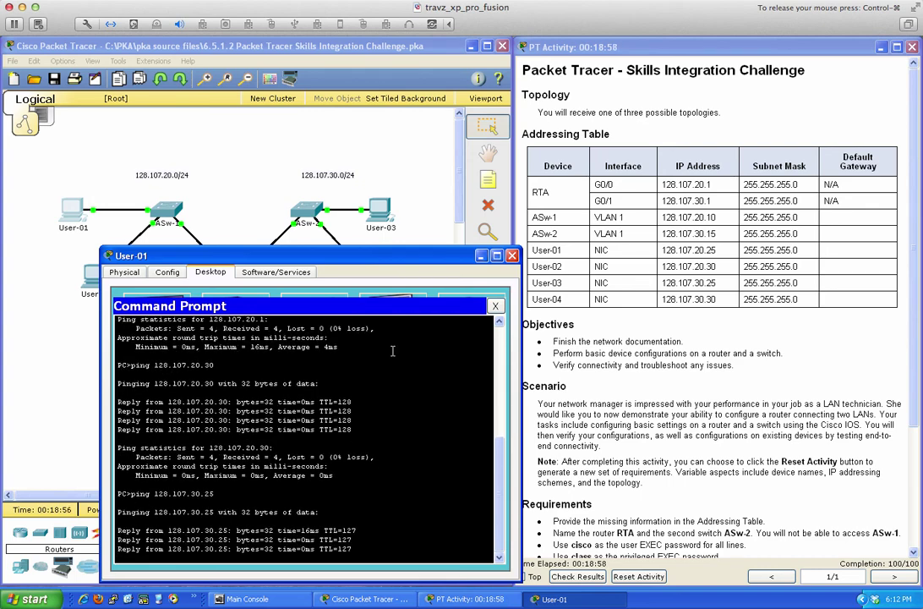
key(Up)
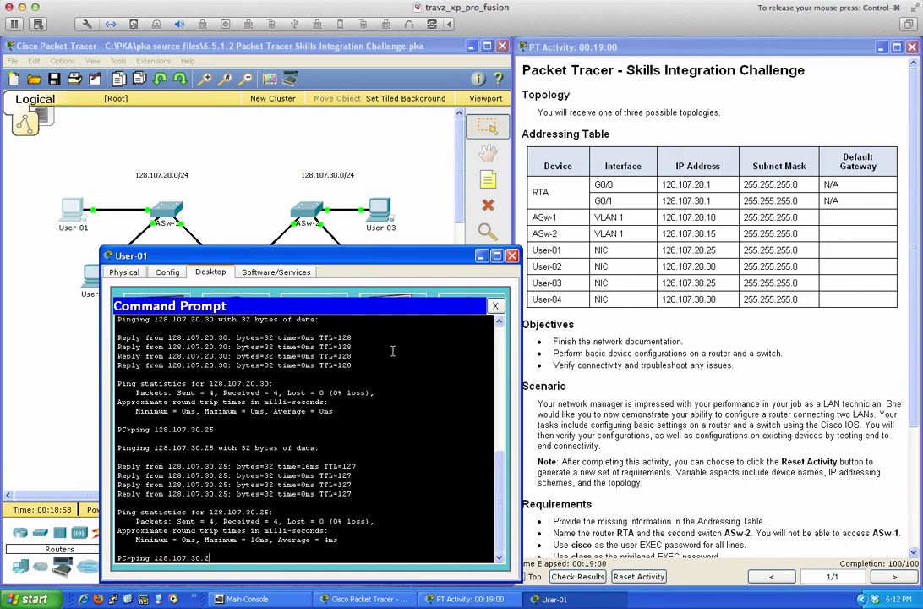
key(BackSpace)
key(Return)
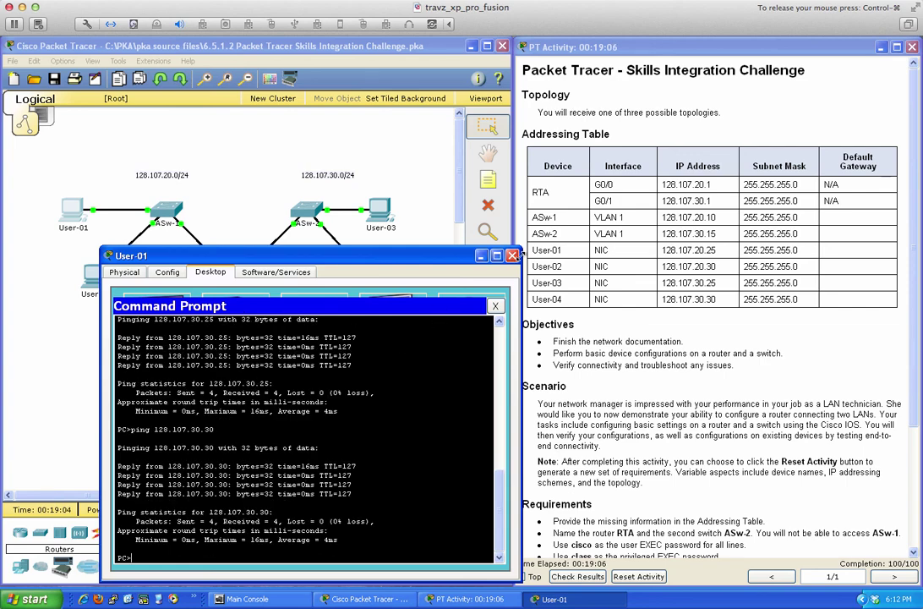
click(511, 256)
From User-02, ping 128.107.30.25 and 128.107.30.30 with 0% loss, then close its window.
click(95, 275)
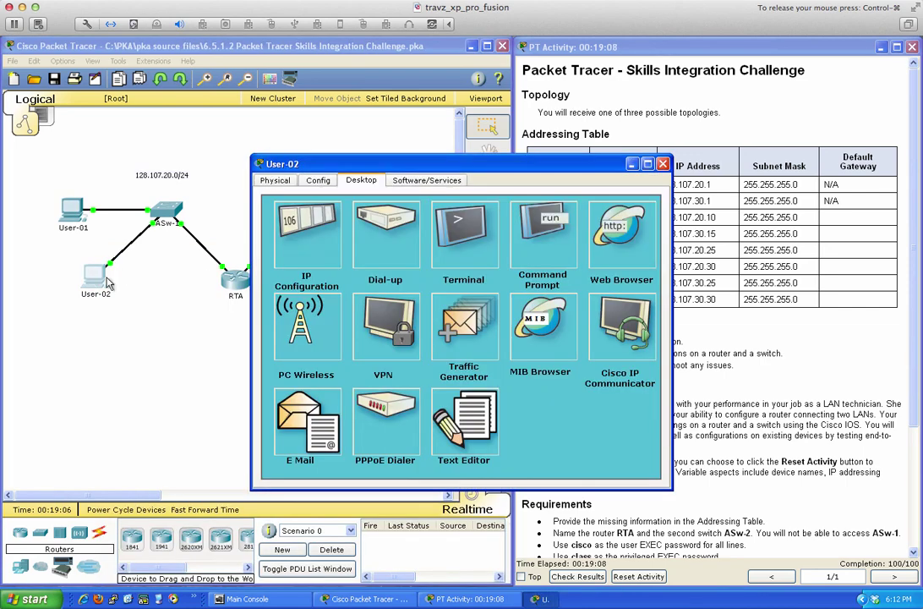
drag(527, 153, 360, 255)
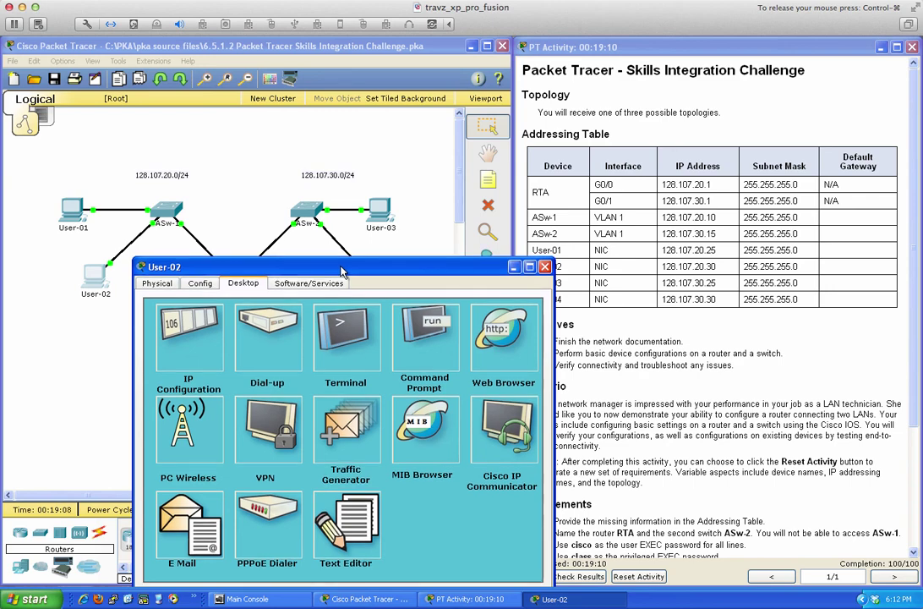
click(424, 317)
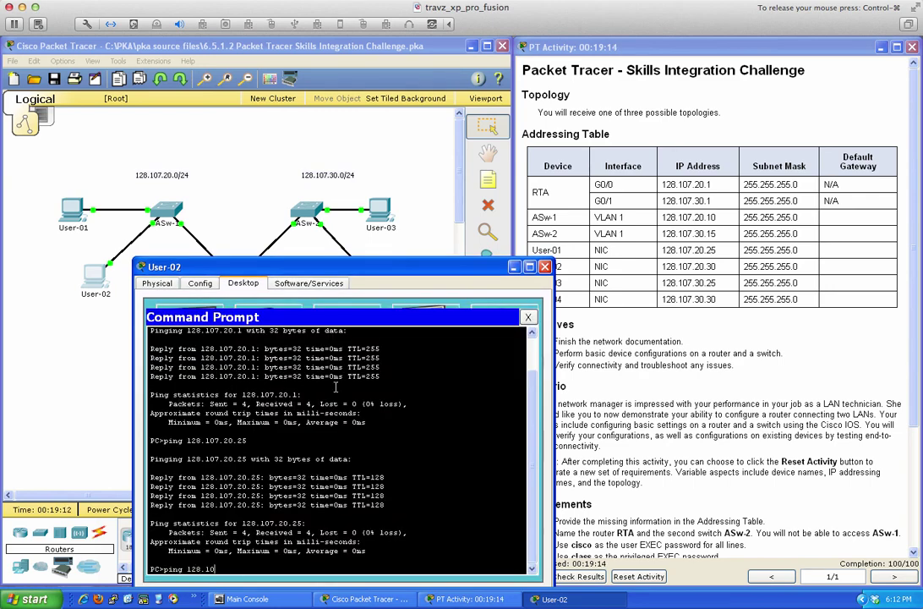
text(ping 128.107.30.25)
key(Return)
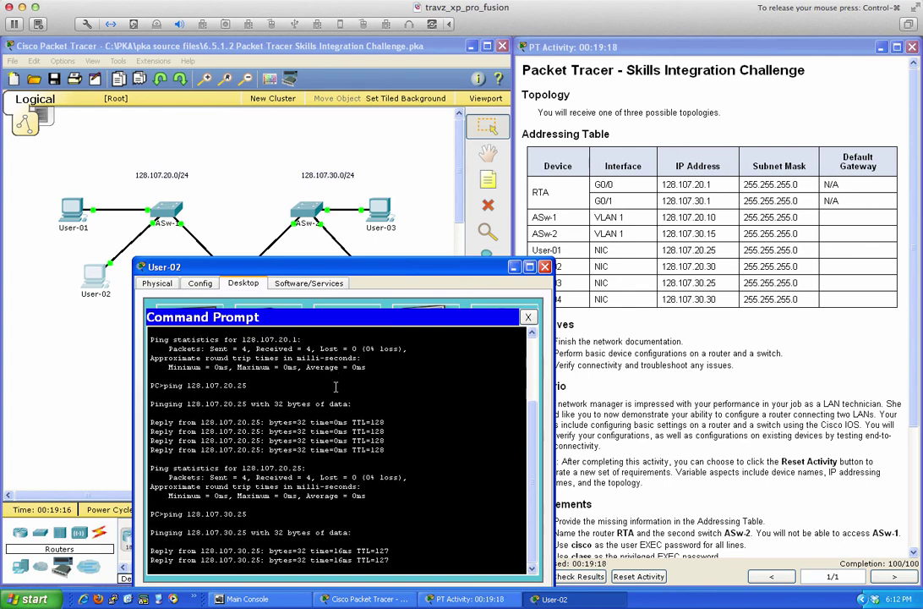
key(Up)
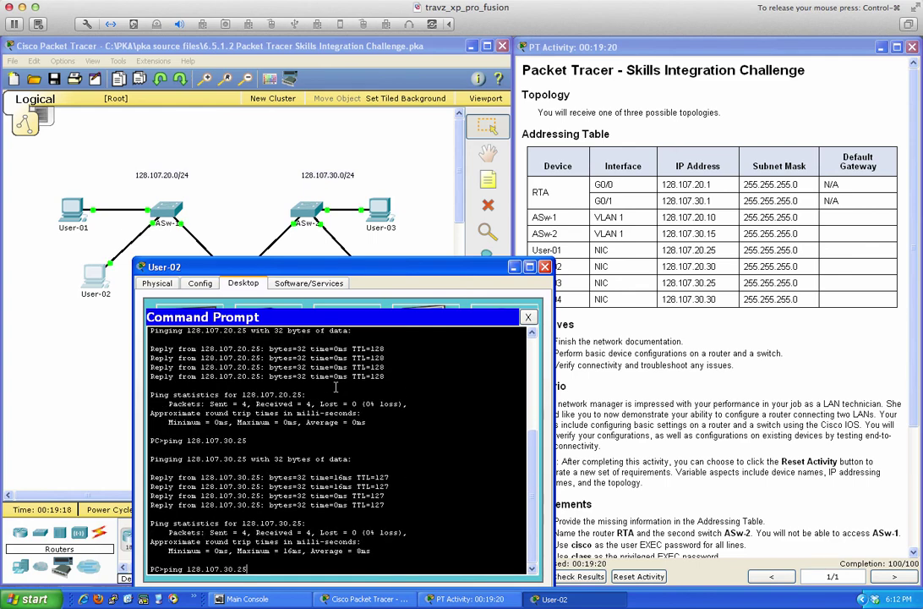
key(BackSpace)
key(BackSpace)
key(Return)
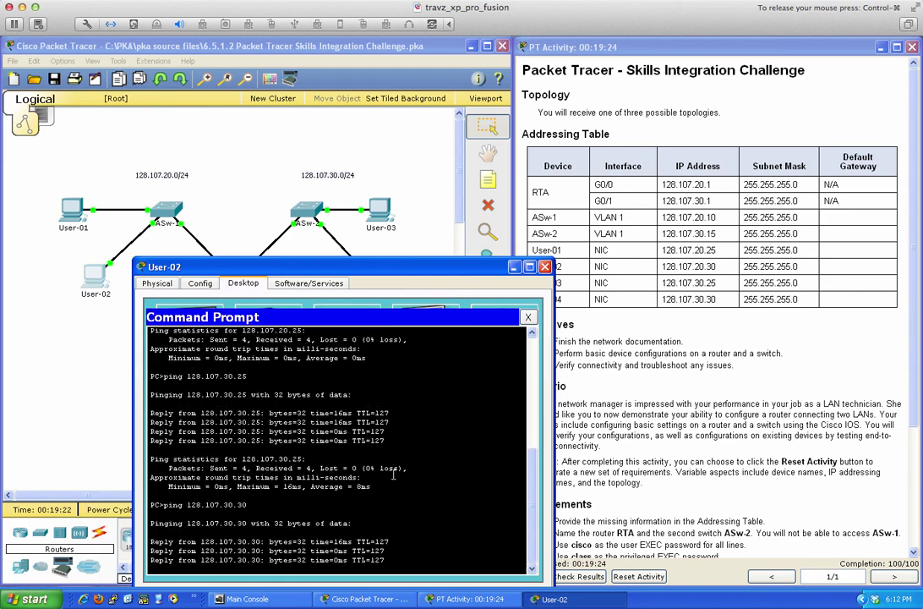
click(545, 266)
From User-03, ping 128.107.20.25 and 128.107.20.30 with 0% loss, then close its window.
click(382, 221)
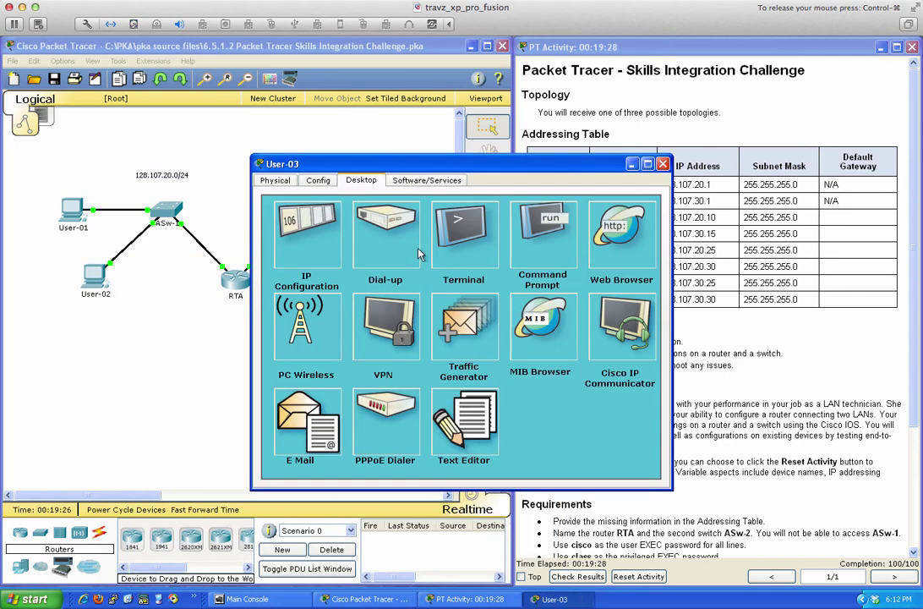
click(540, 203)
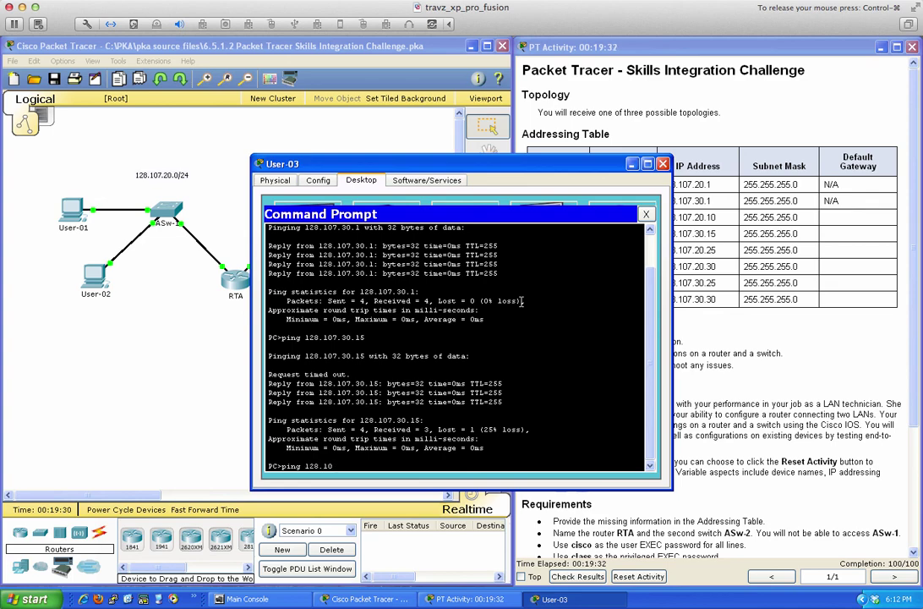
text(ping 128.107.20.25)
key(Return)
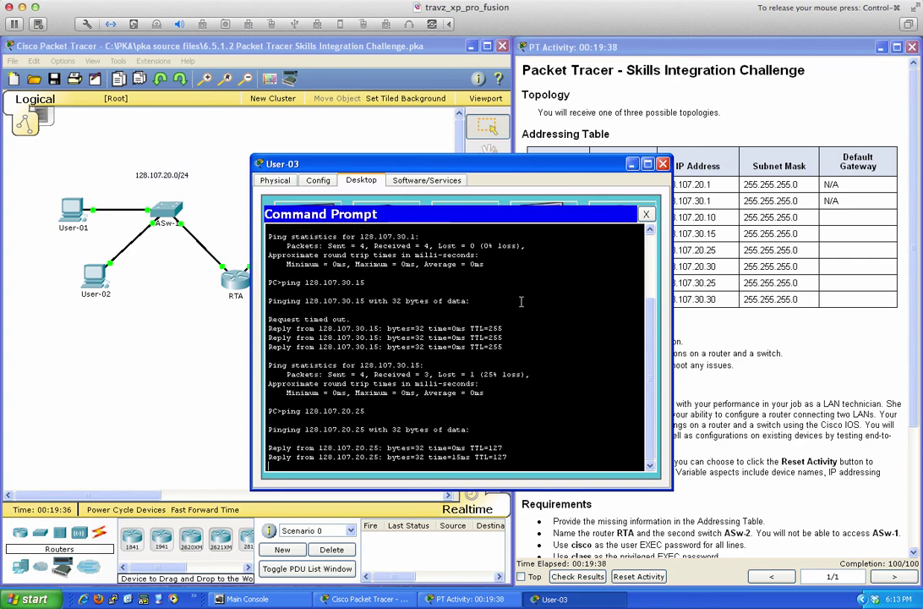
key(Up)
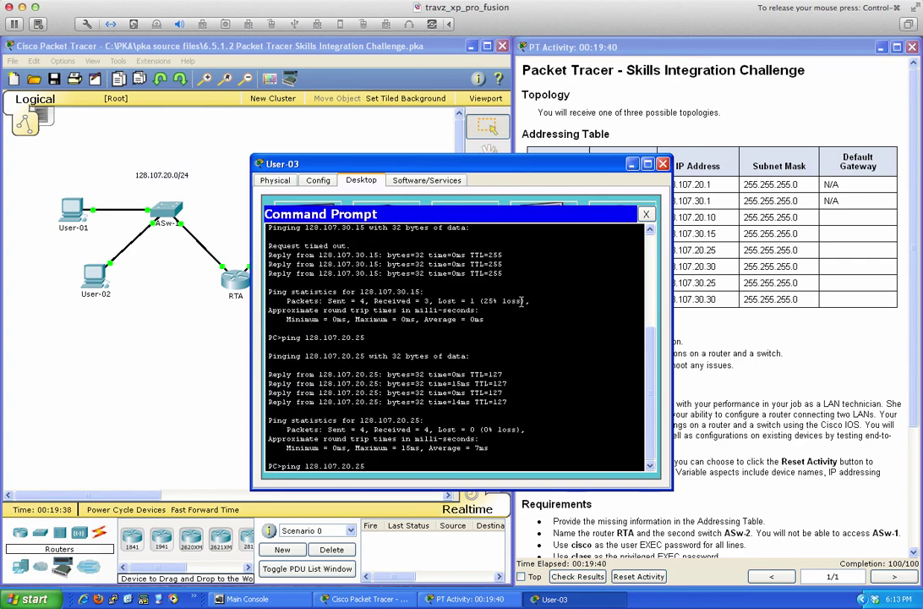
key(BackSpace)
key(BackSpace)
text(30)
key(Return)
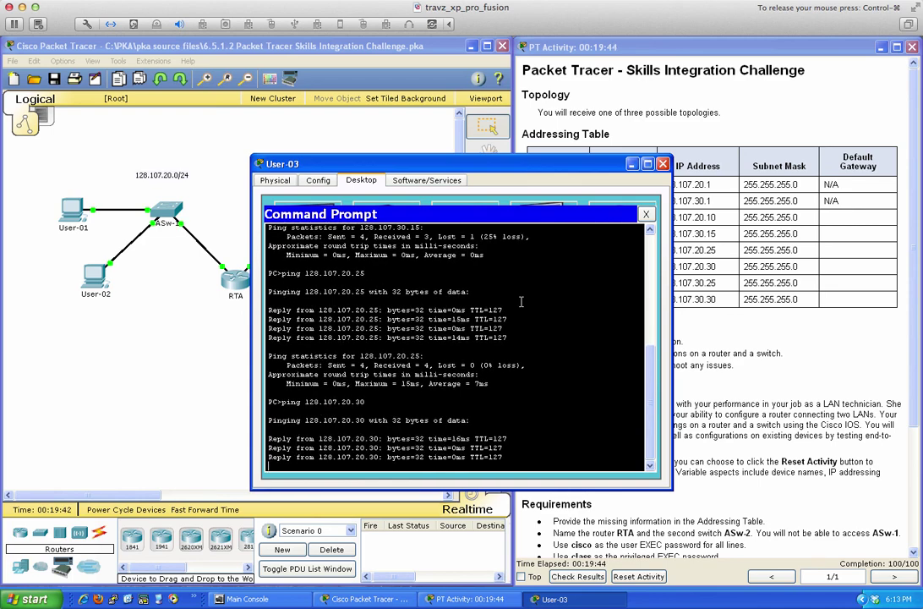
click(663, 164)
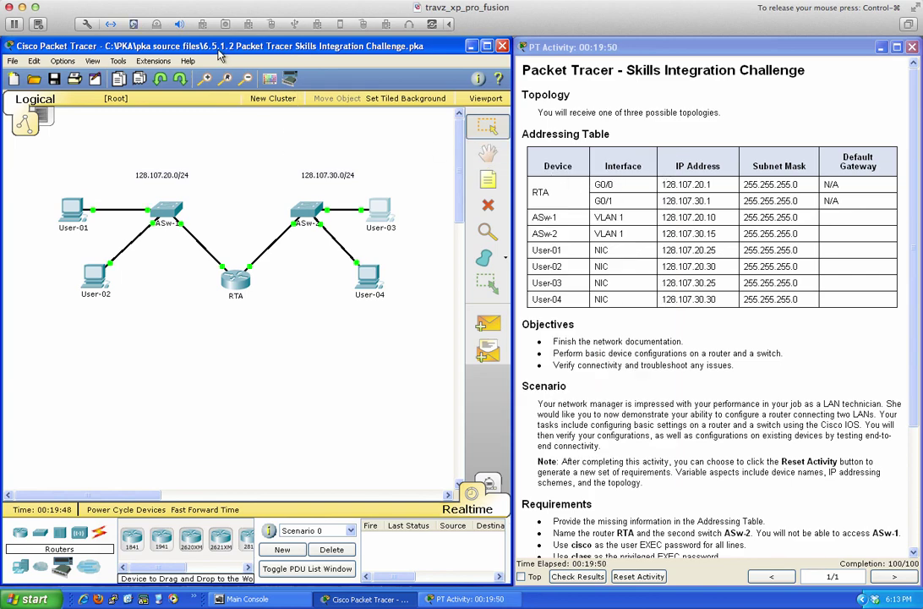
click(34, 77)
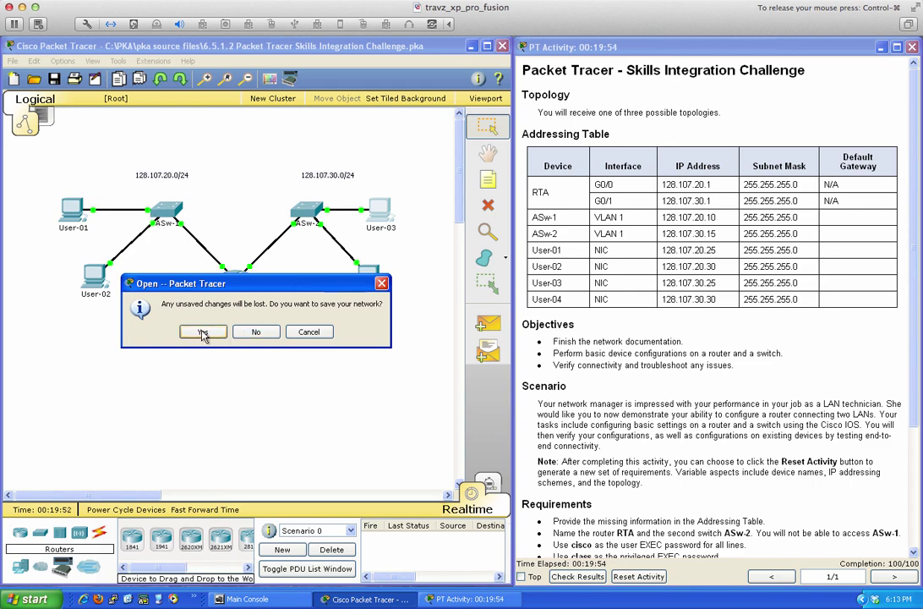
click(245, 332)
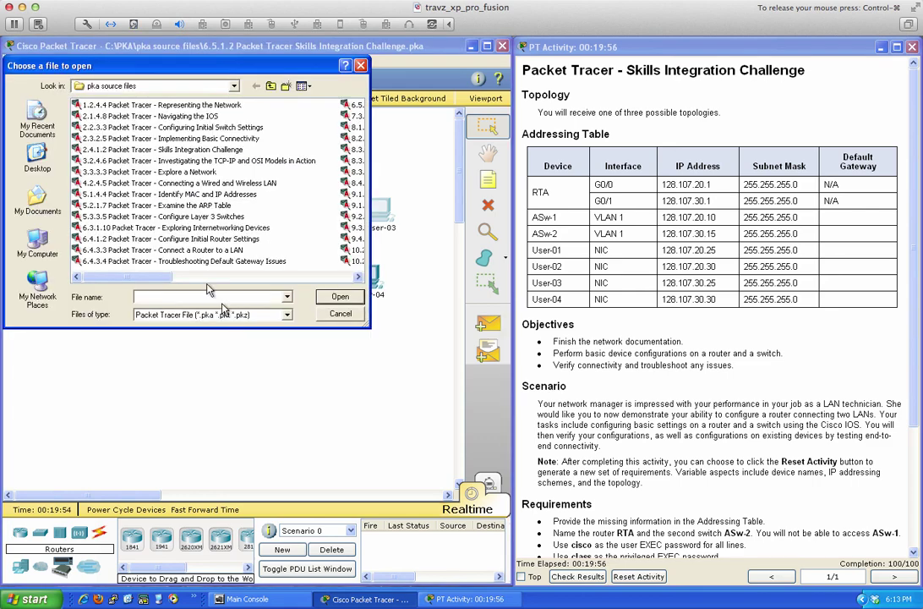
scroll(169, 237, down, 3)
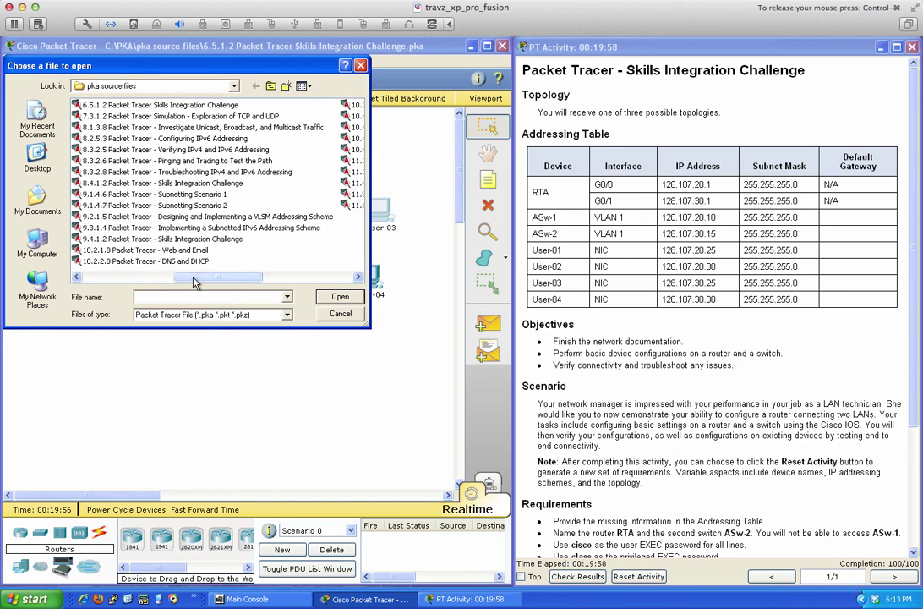
drag(279, 68, 346, 79)
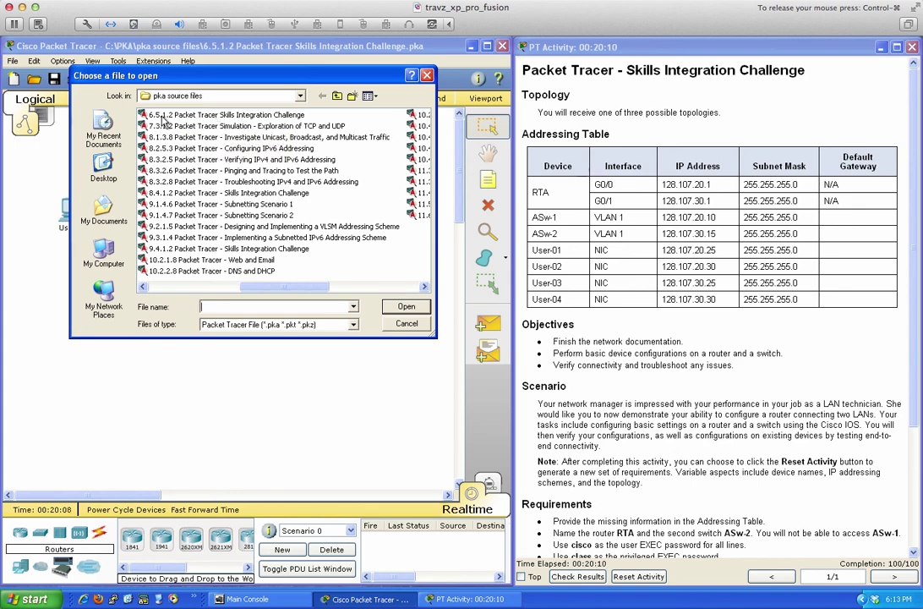
click(406, 323)
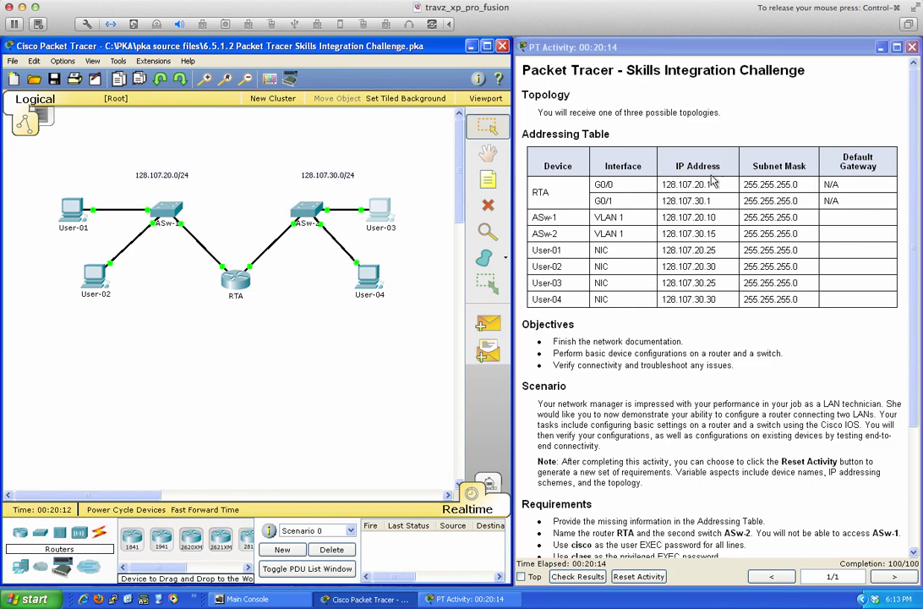
click(829, 89)
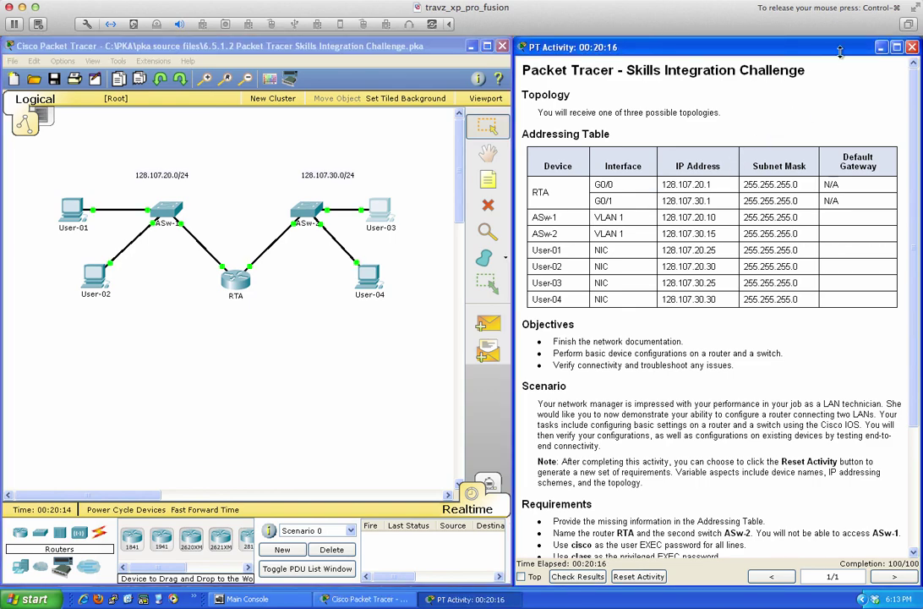